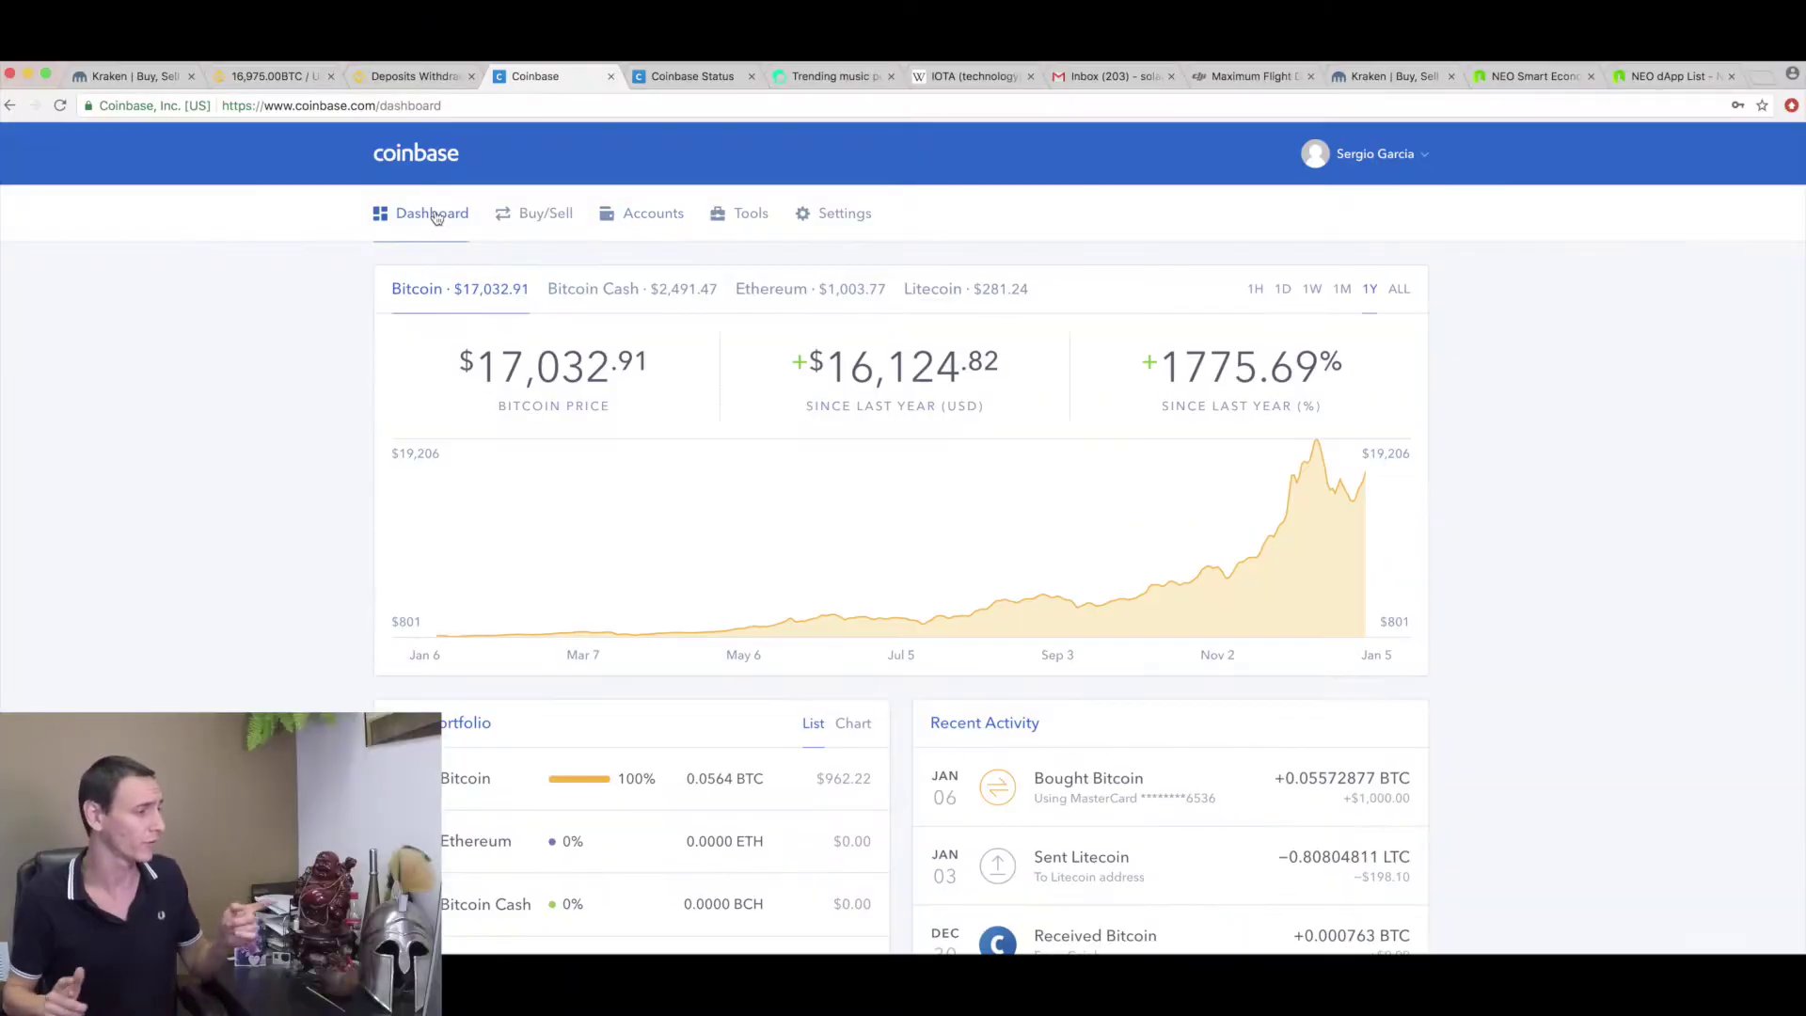
Step: Open the Coinbase Accounts page showing wallet balances and recent transactions
{"action": "left_click", "coordinate": [650, 215]}
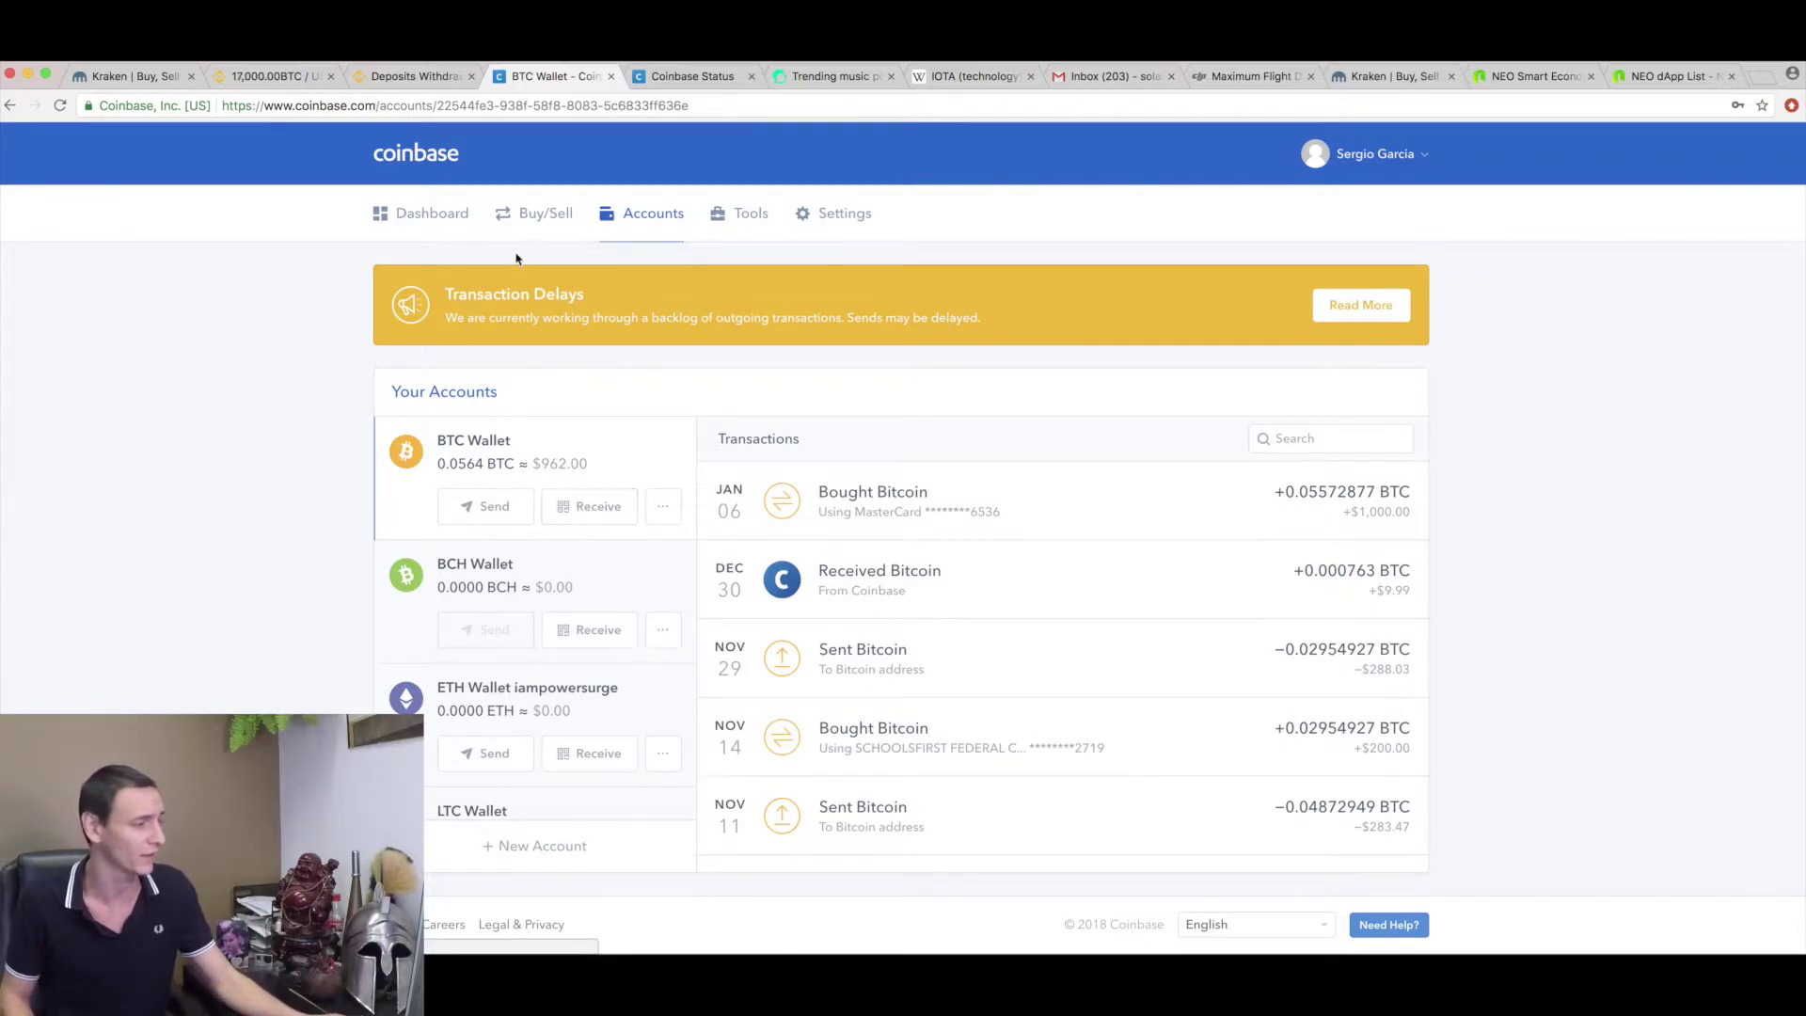
Step: Go to the Binance home page, then start a Bitcoin send from the Coinbase BTC wallet
{"action": "left_click", "coordinate": [409, 76]}
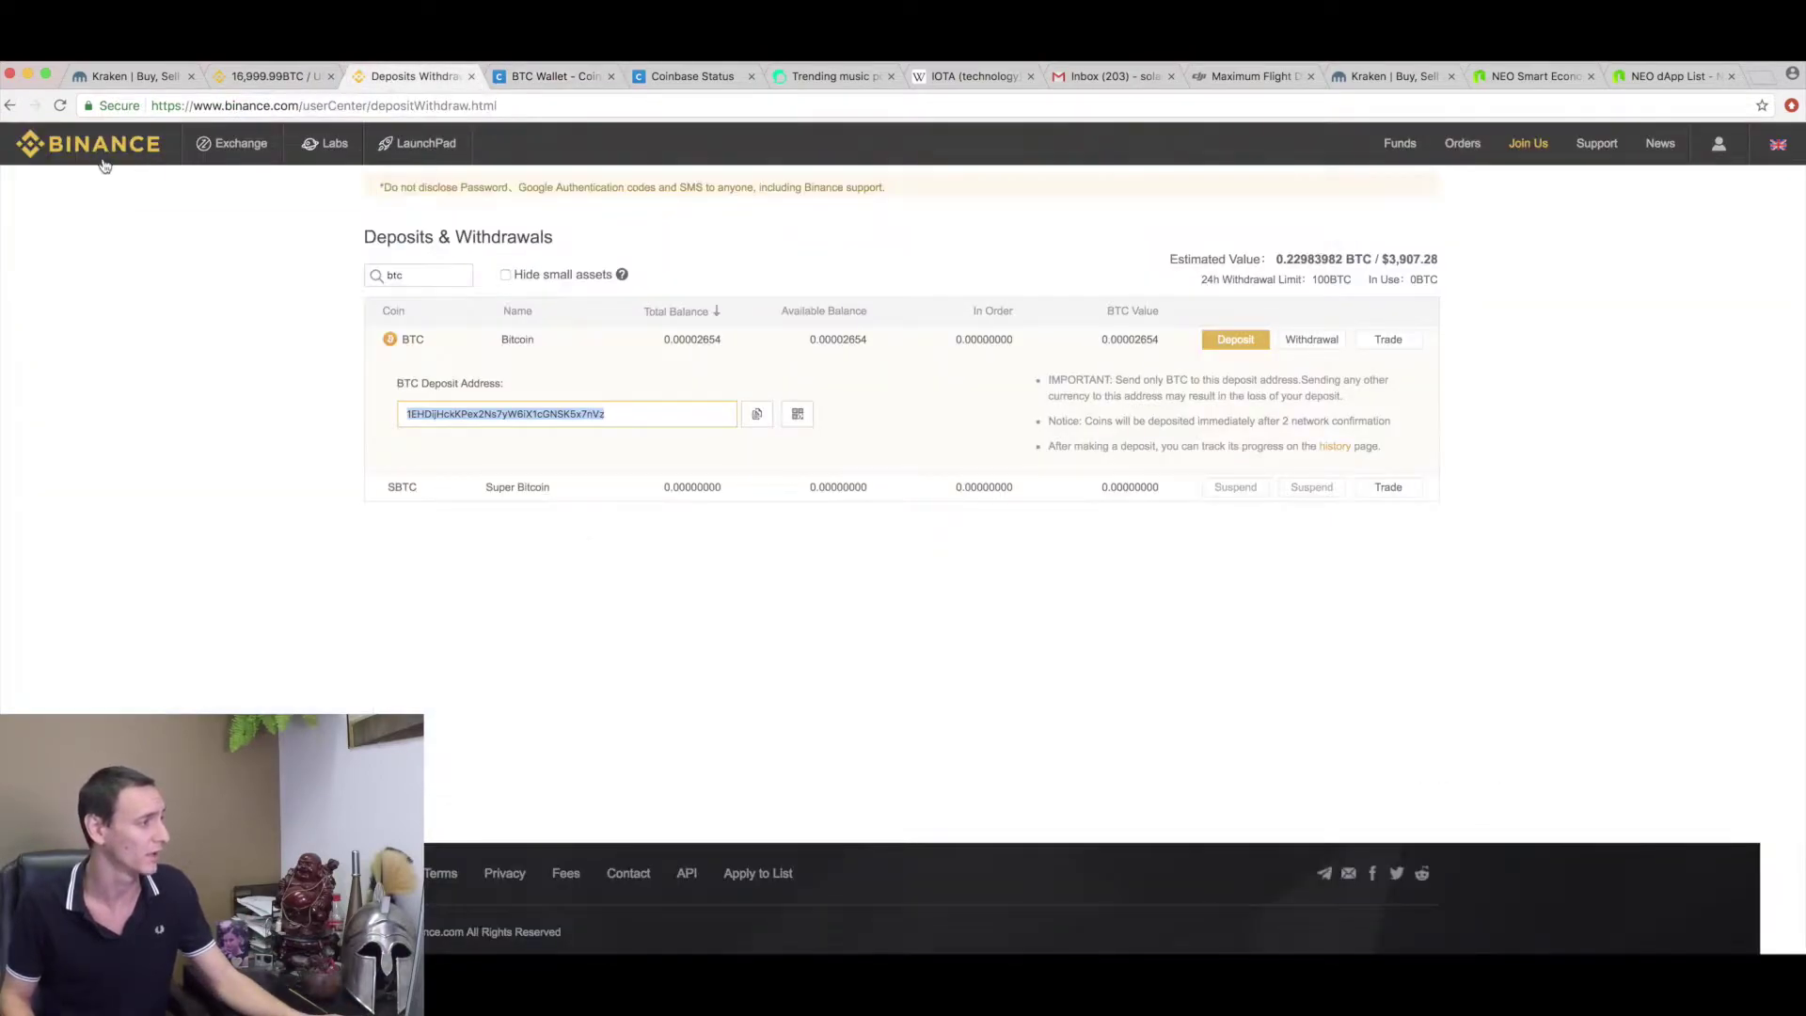
{"action": "left_click", "coordinate": [232, 142]}
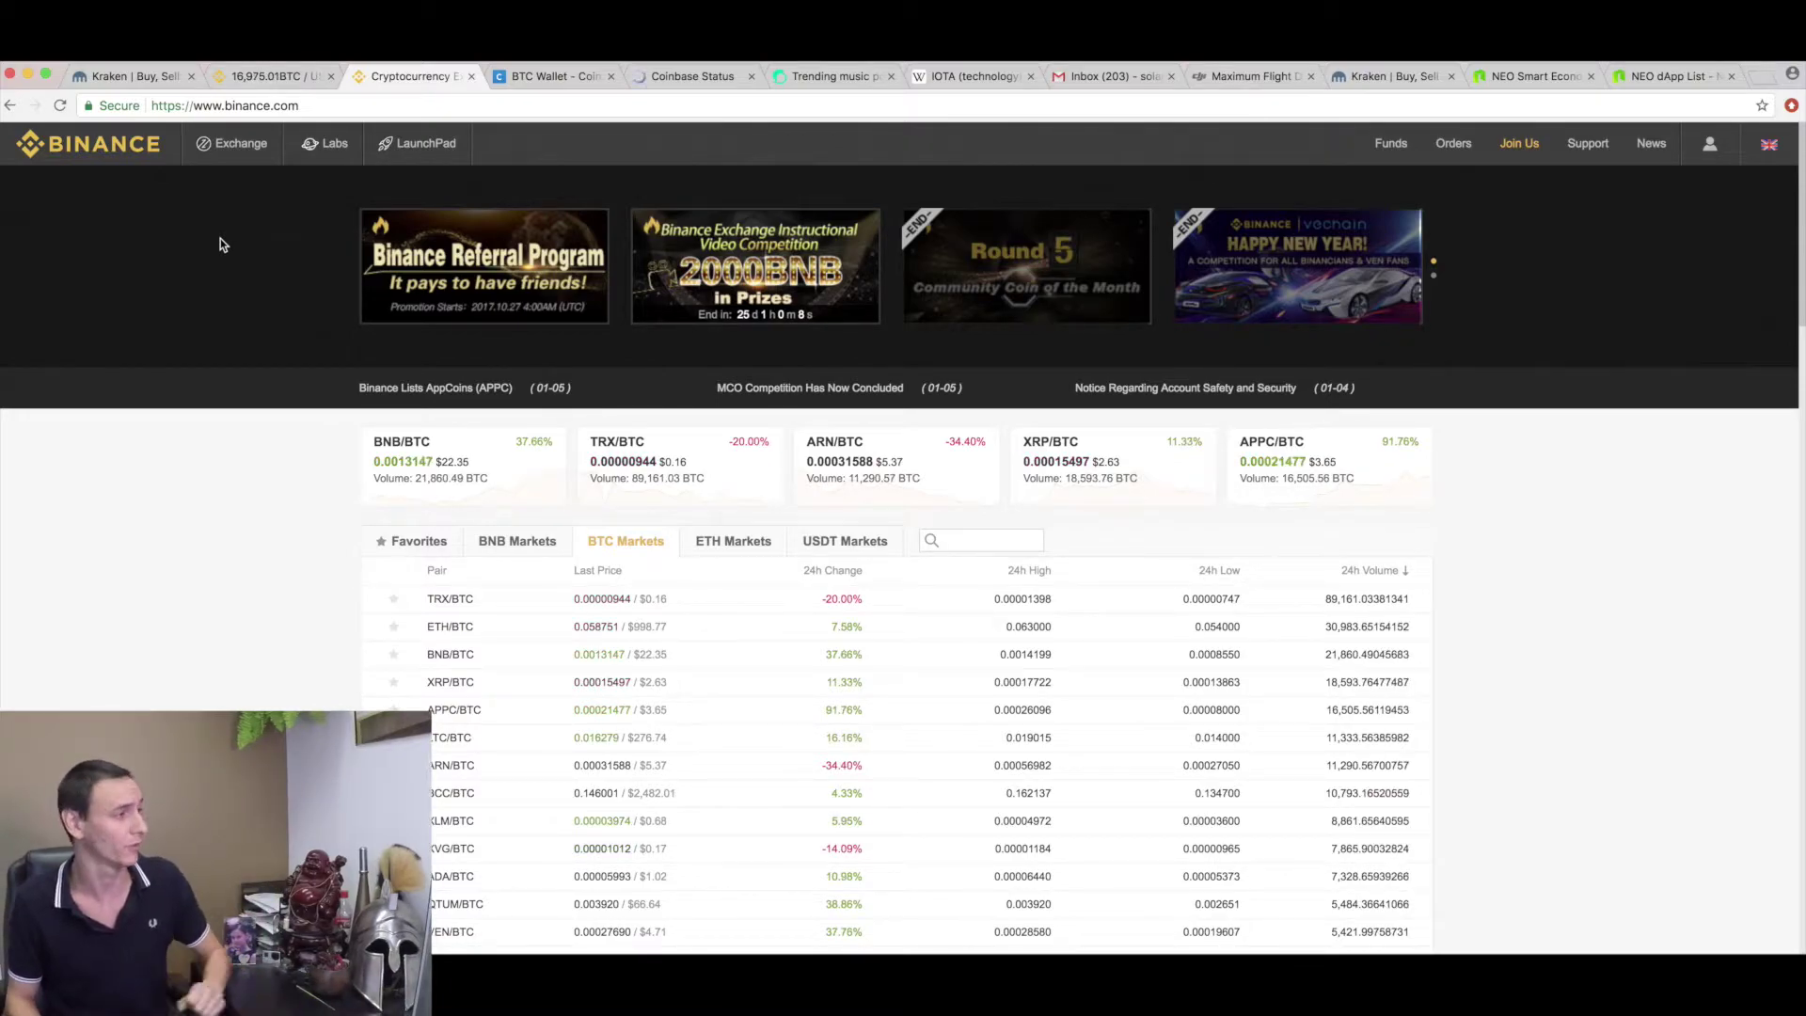
{"action": "left_click", "coordinate": [539, 77]}
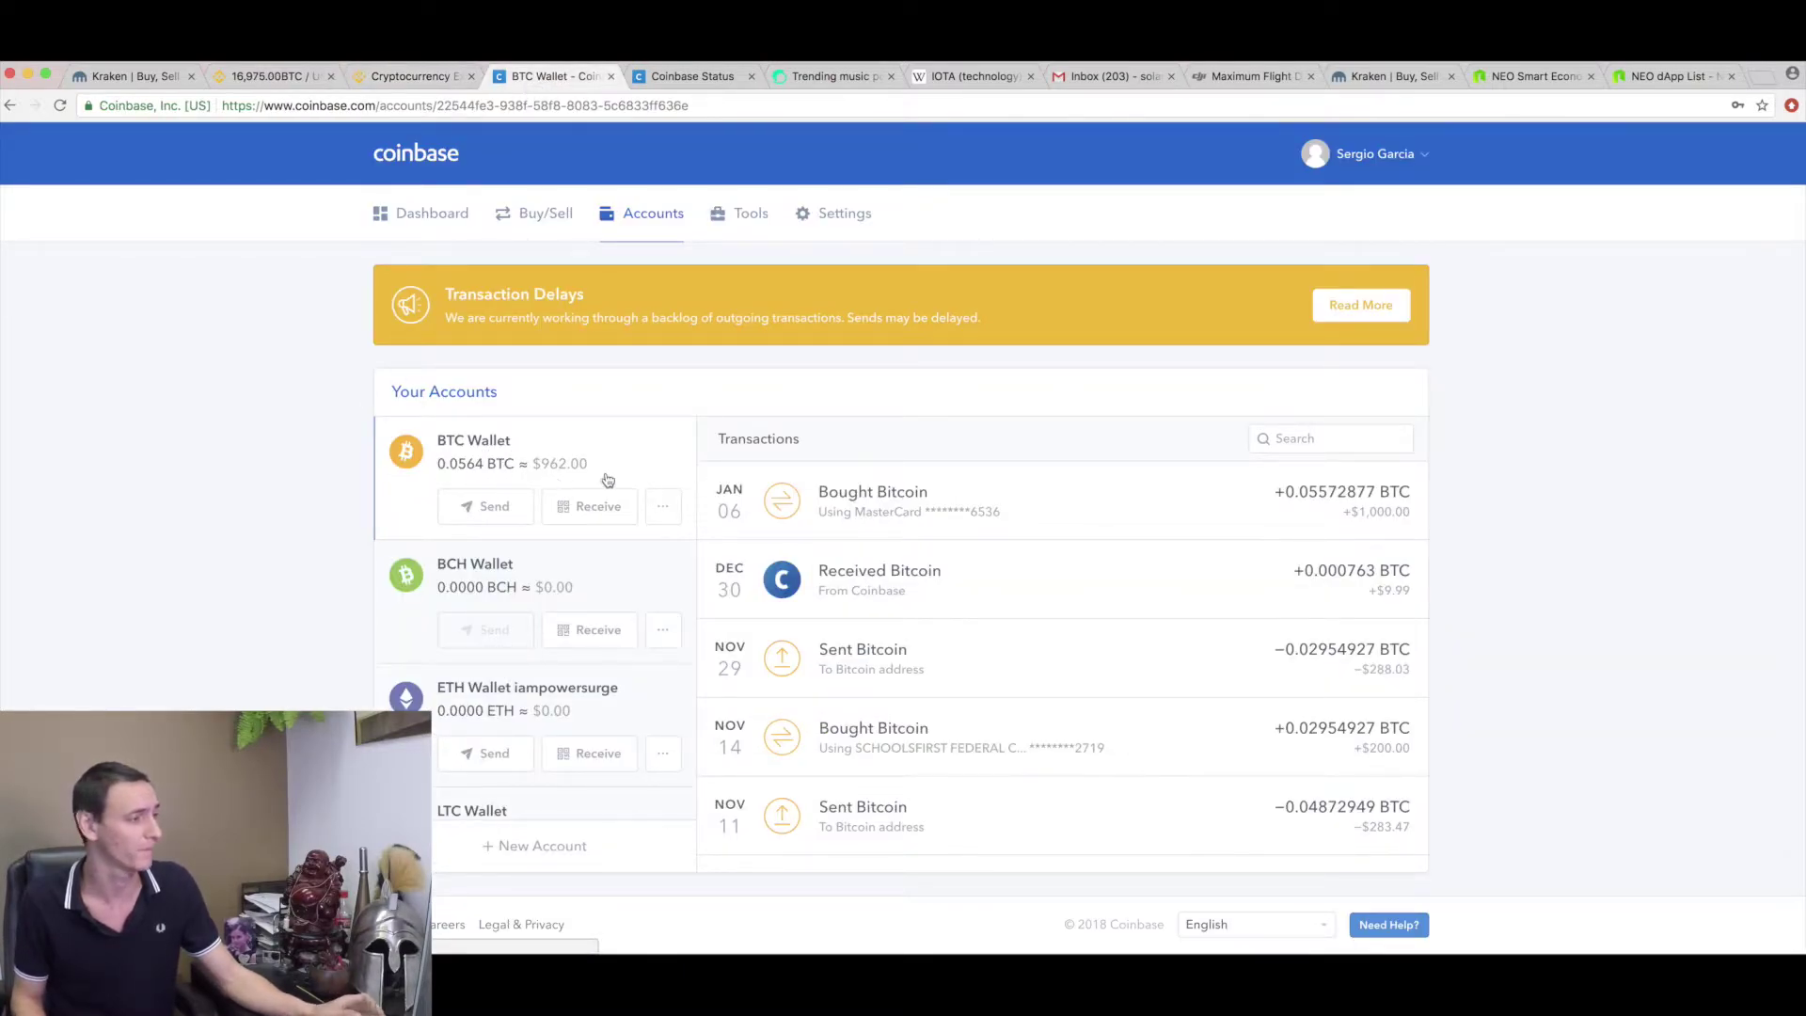
{"action": "left_click", "coordinate": [506, 507]}
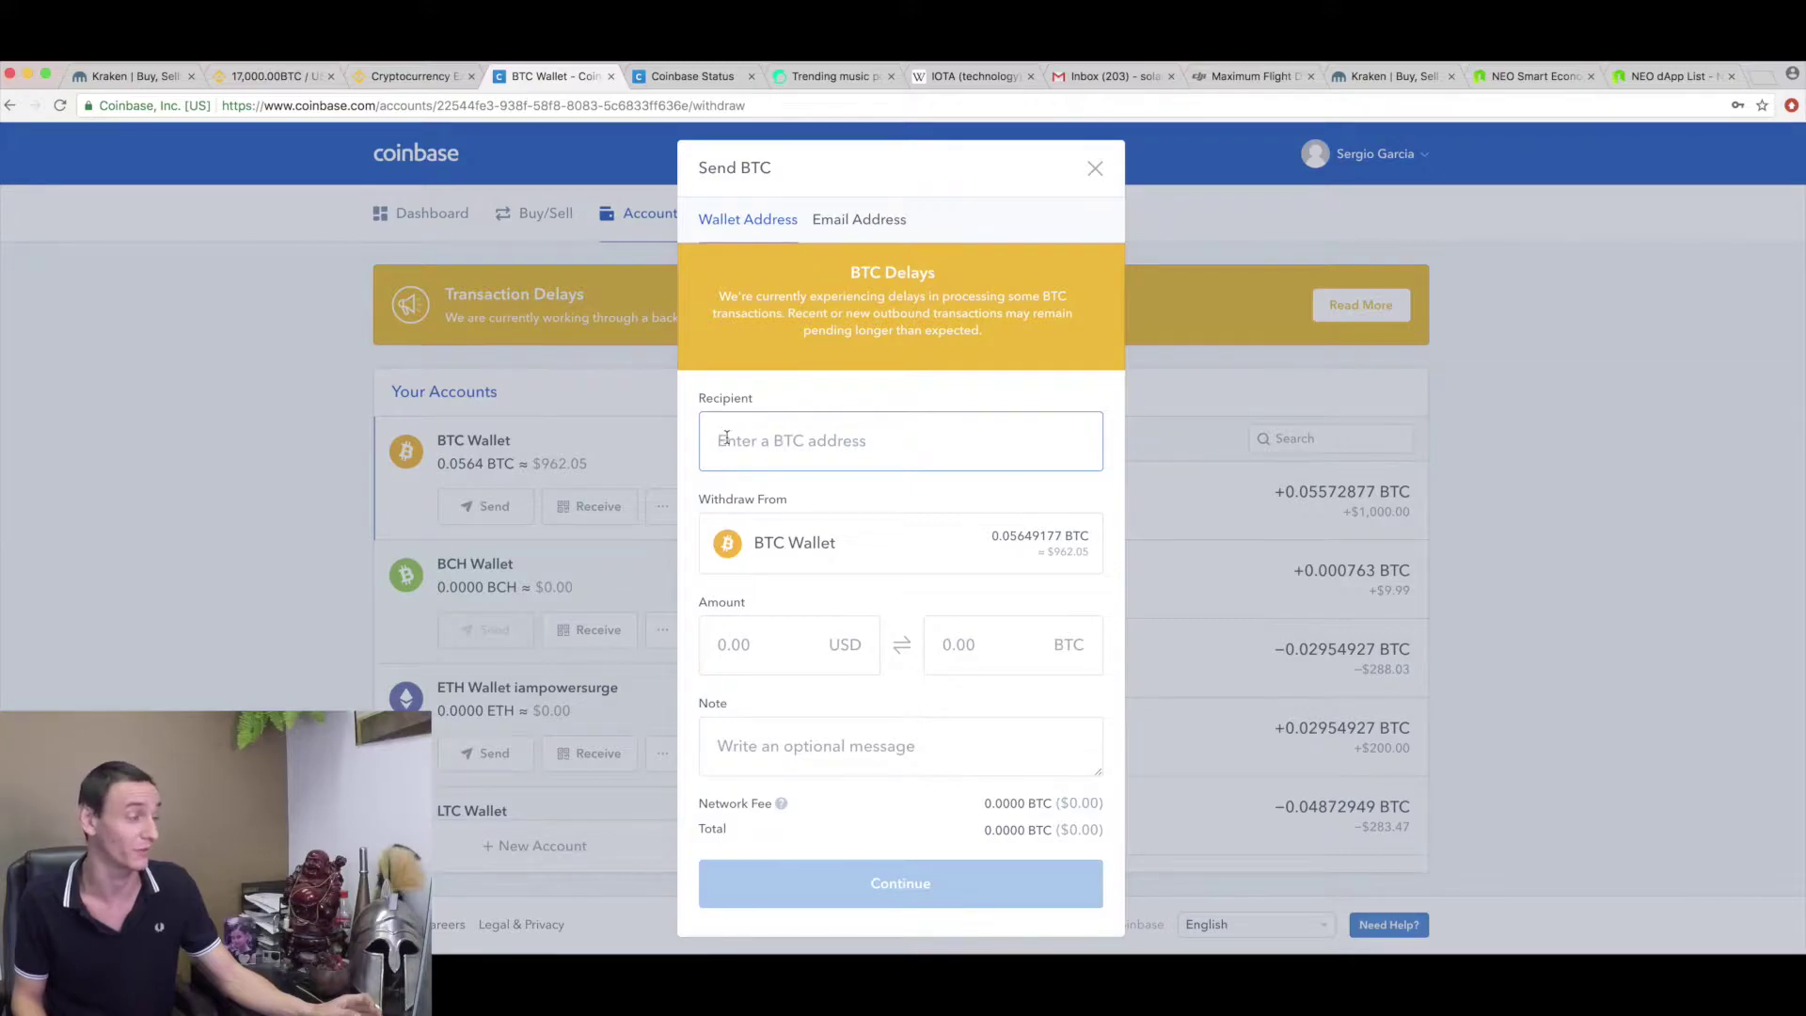
Step: Find the BTC deposit address on Binance Deposits & Withdrawals and copy it
{"action": "left_click", "coordinate": [416, 78]}
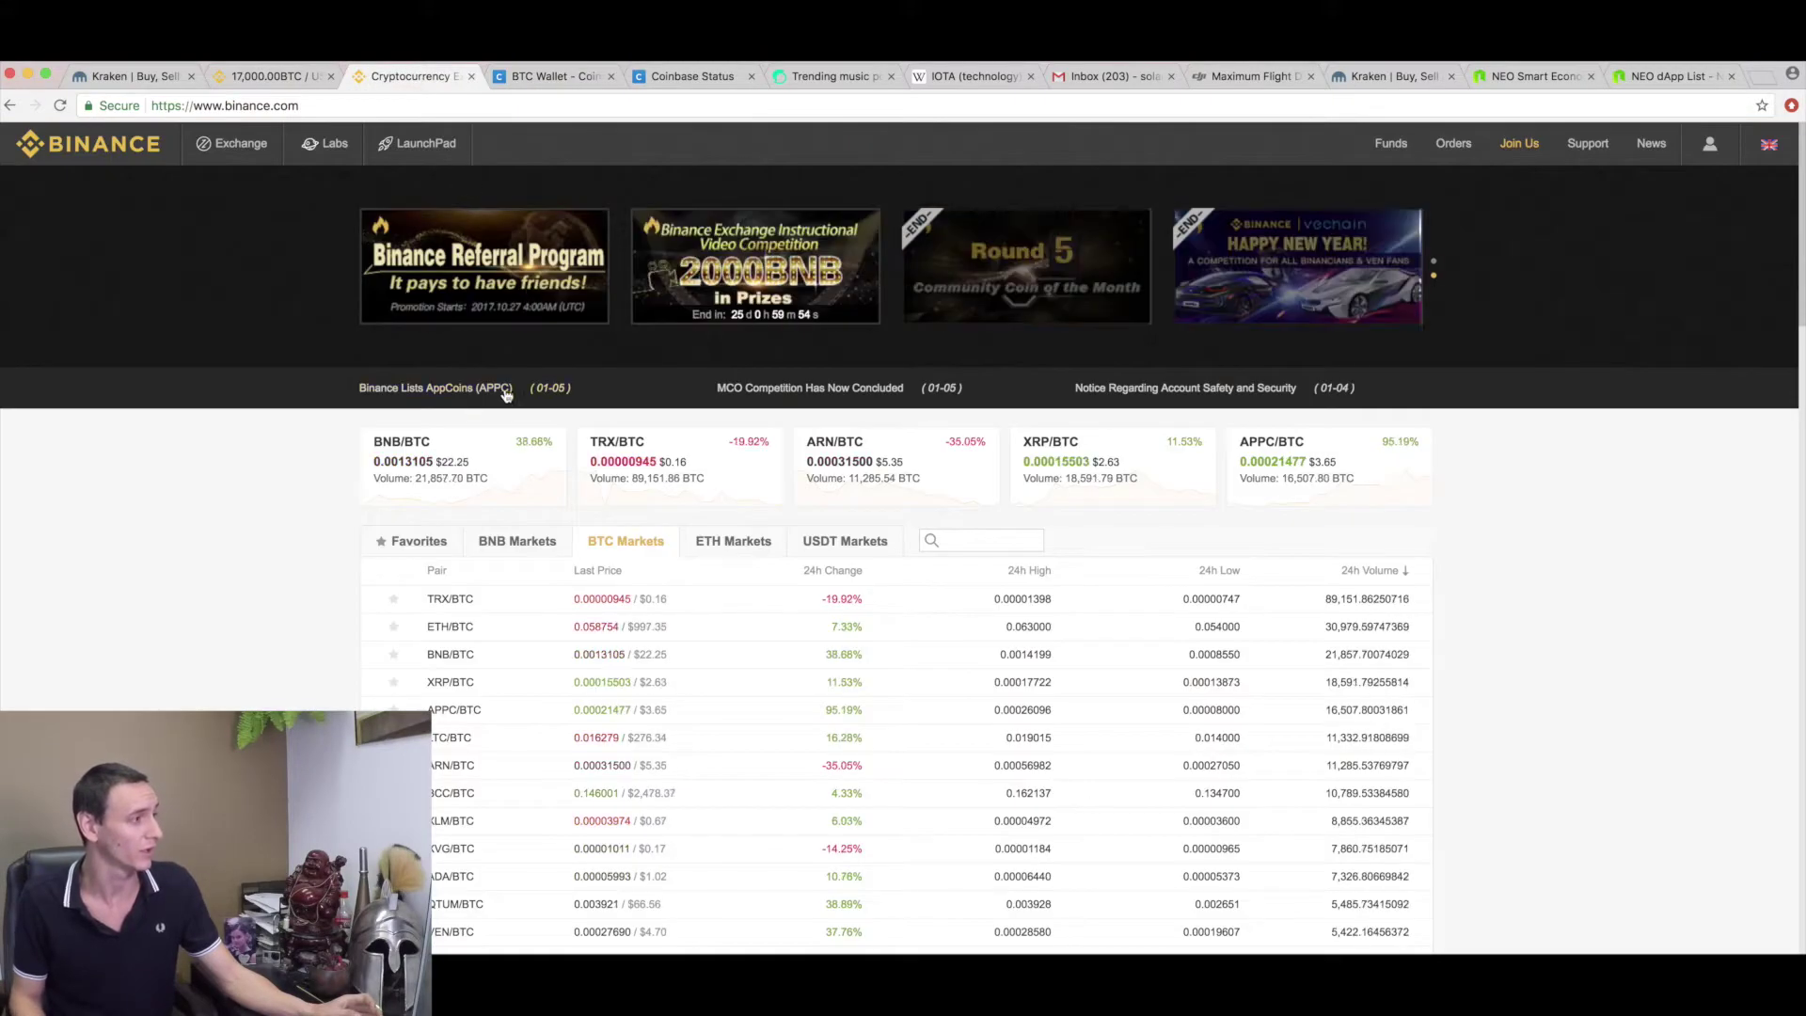
{"action": "mouse_move", "coordinate": [1390, 142]}
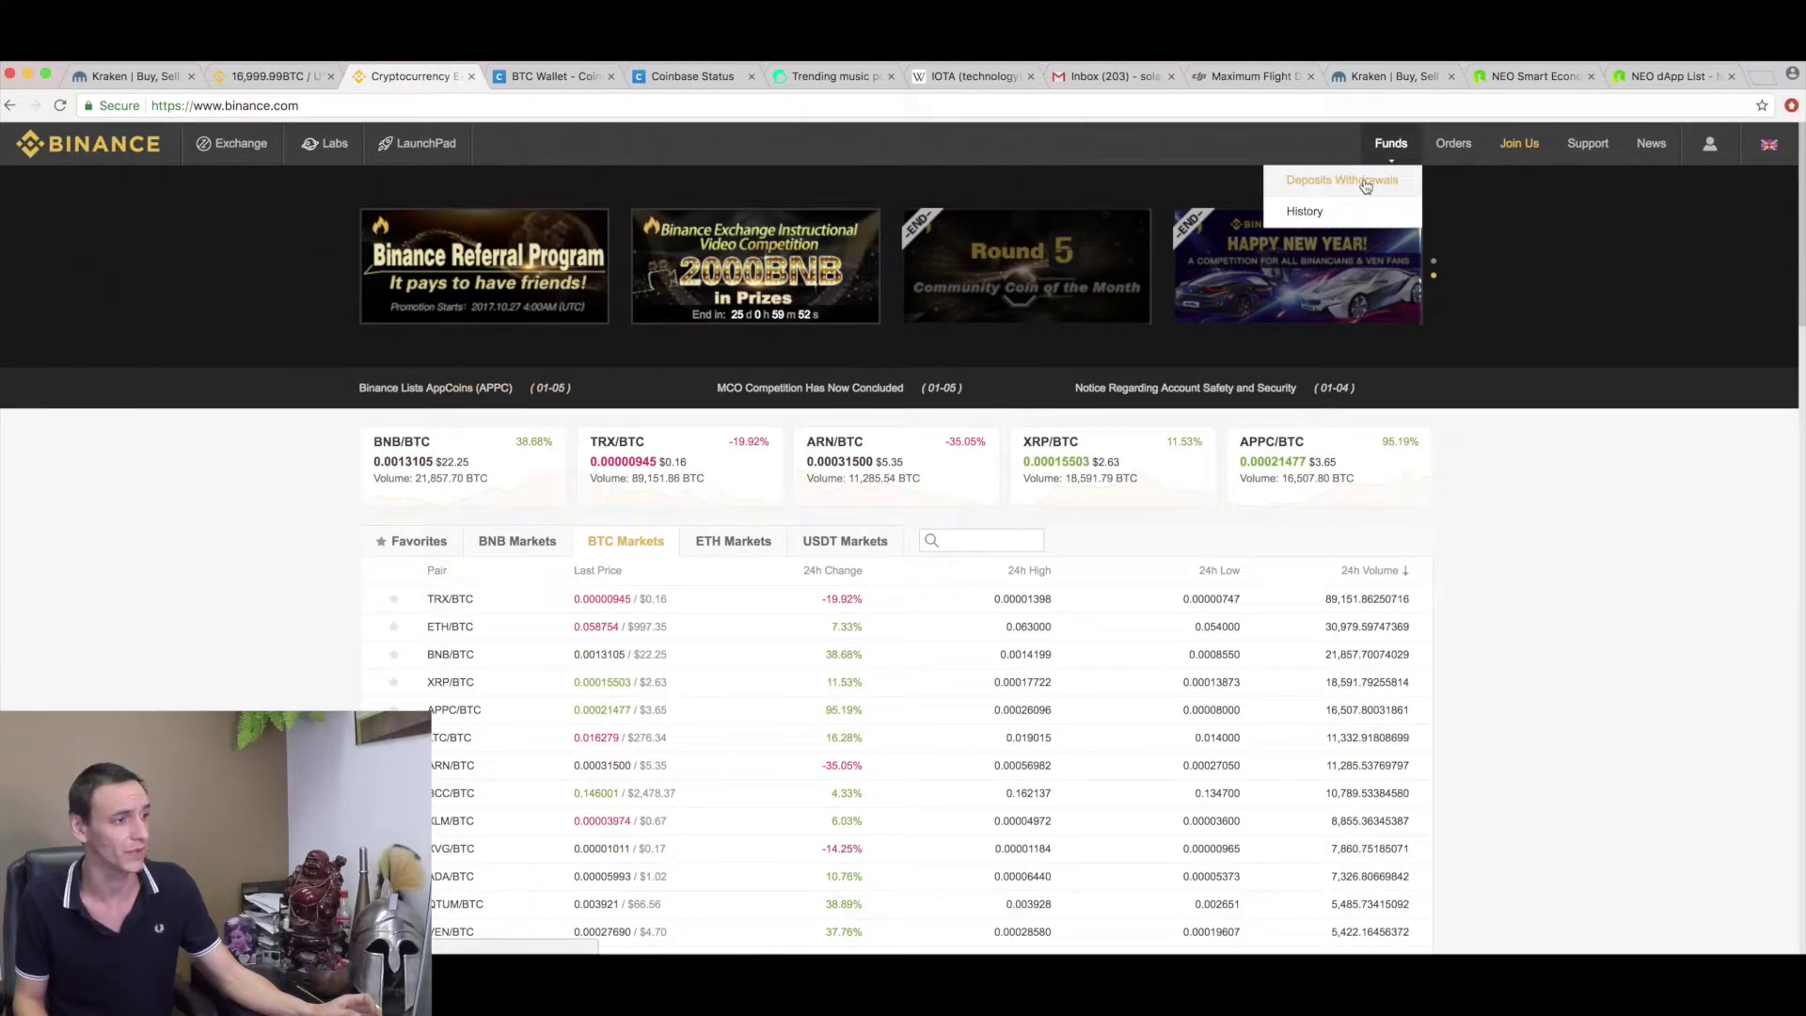
{"action": "left_click", "coordinate": [1364, 186]}
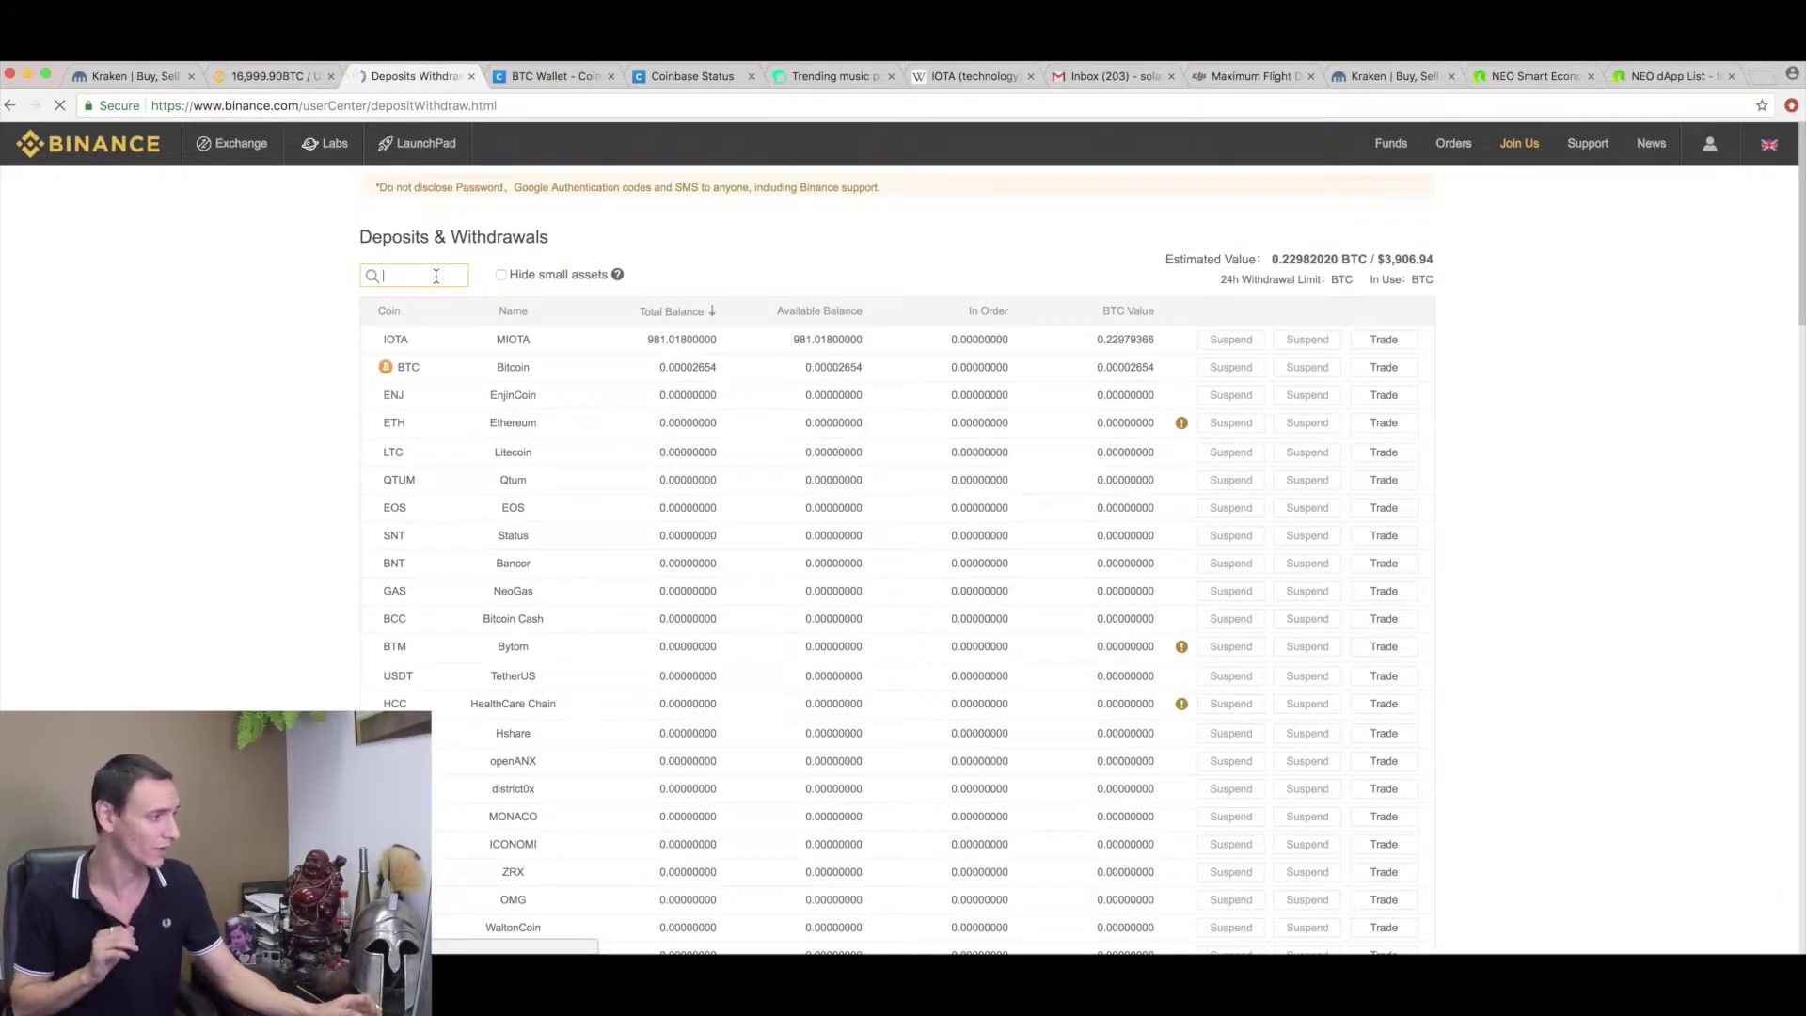
{"action": "left_click", "coordinate": [437, 275]}
{"action": "type", "text": "btc"}
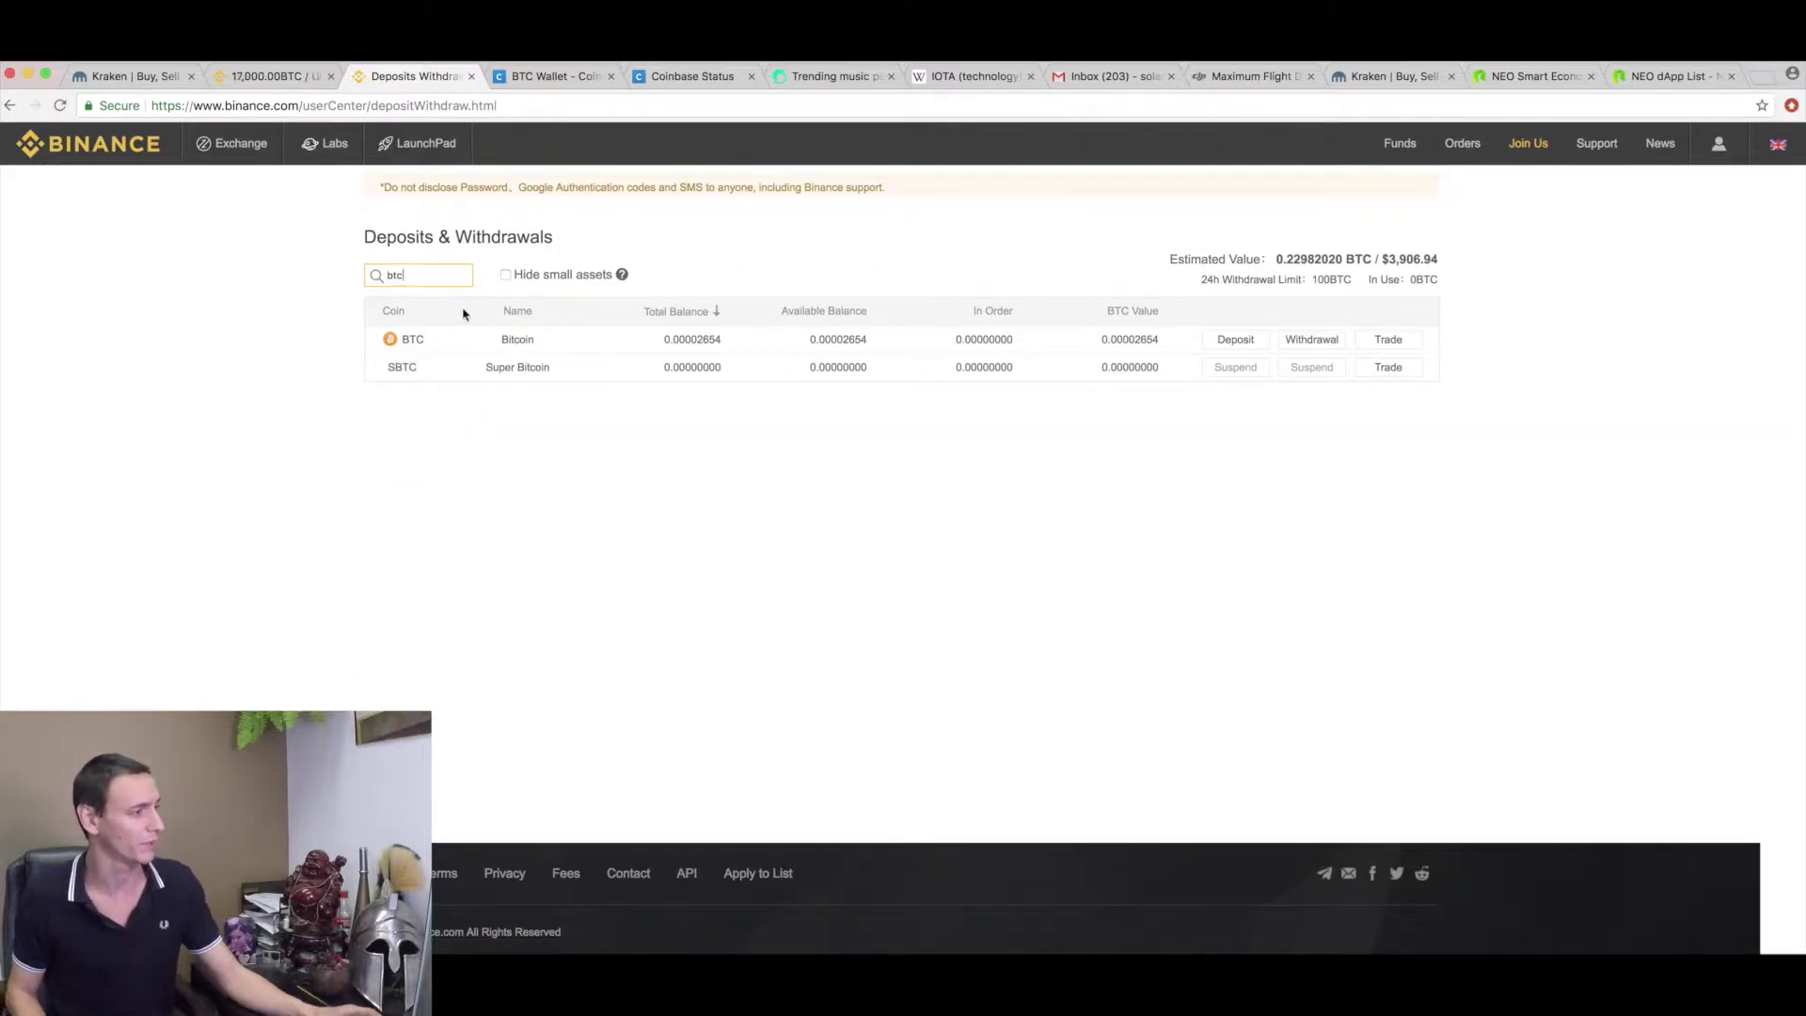
{"action": "left_click", "coordinate": [1236, 339]}
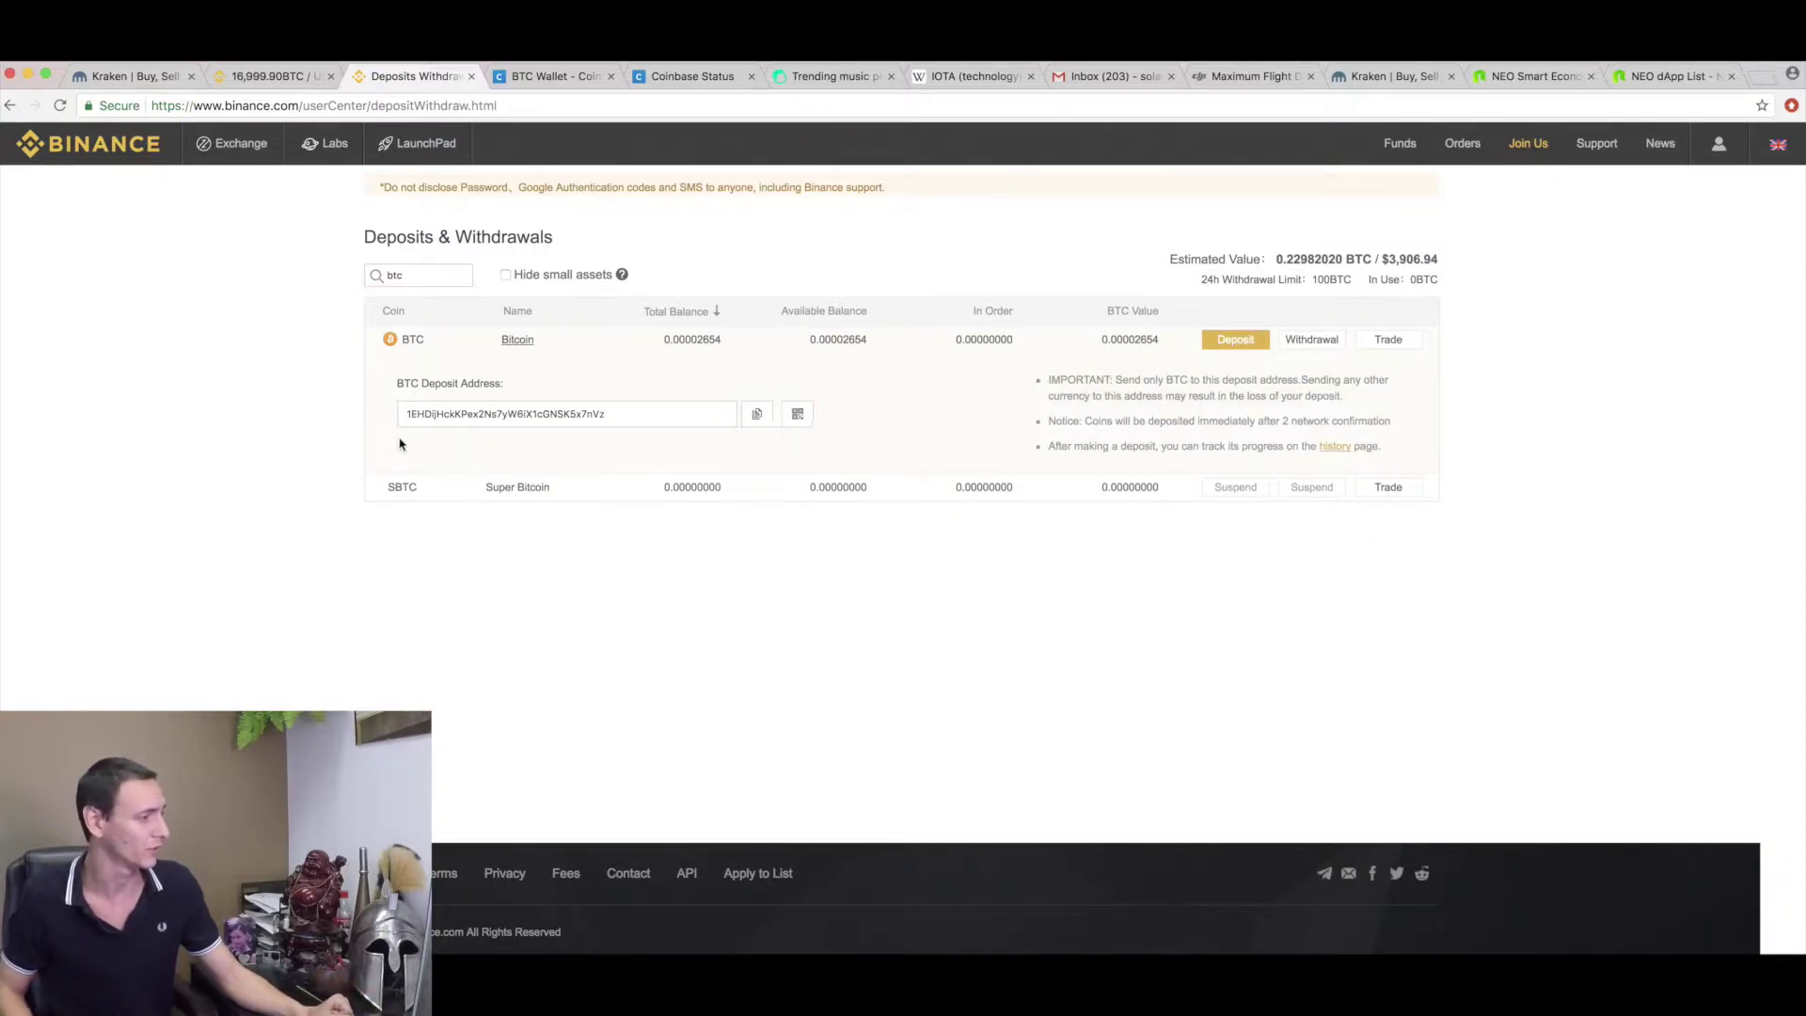
{"action": "left_click", "coordinate": [804, 418]}
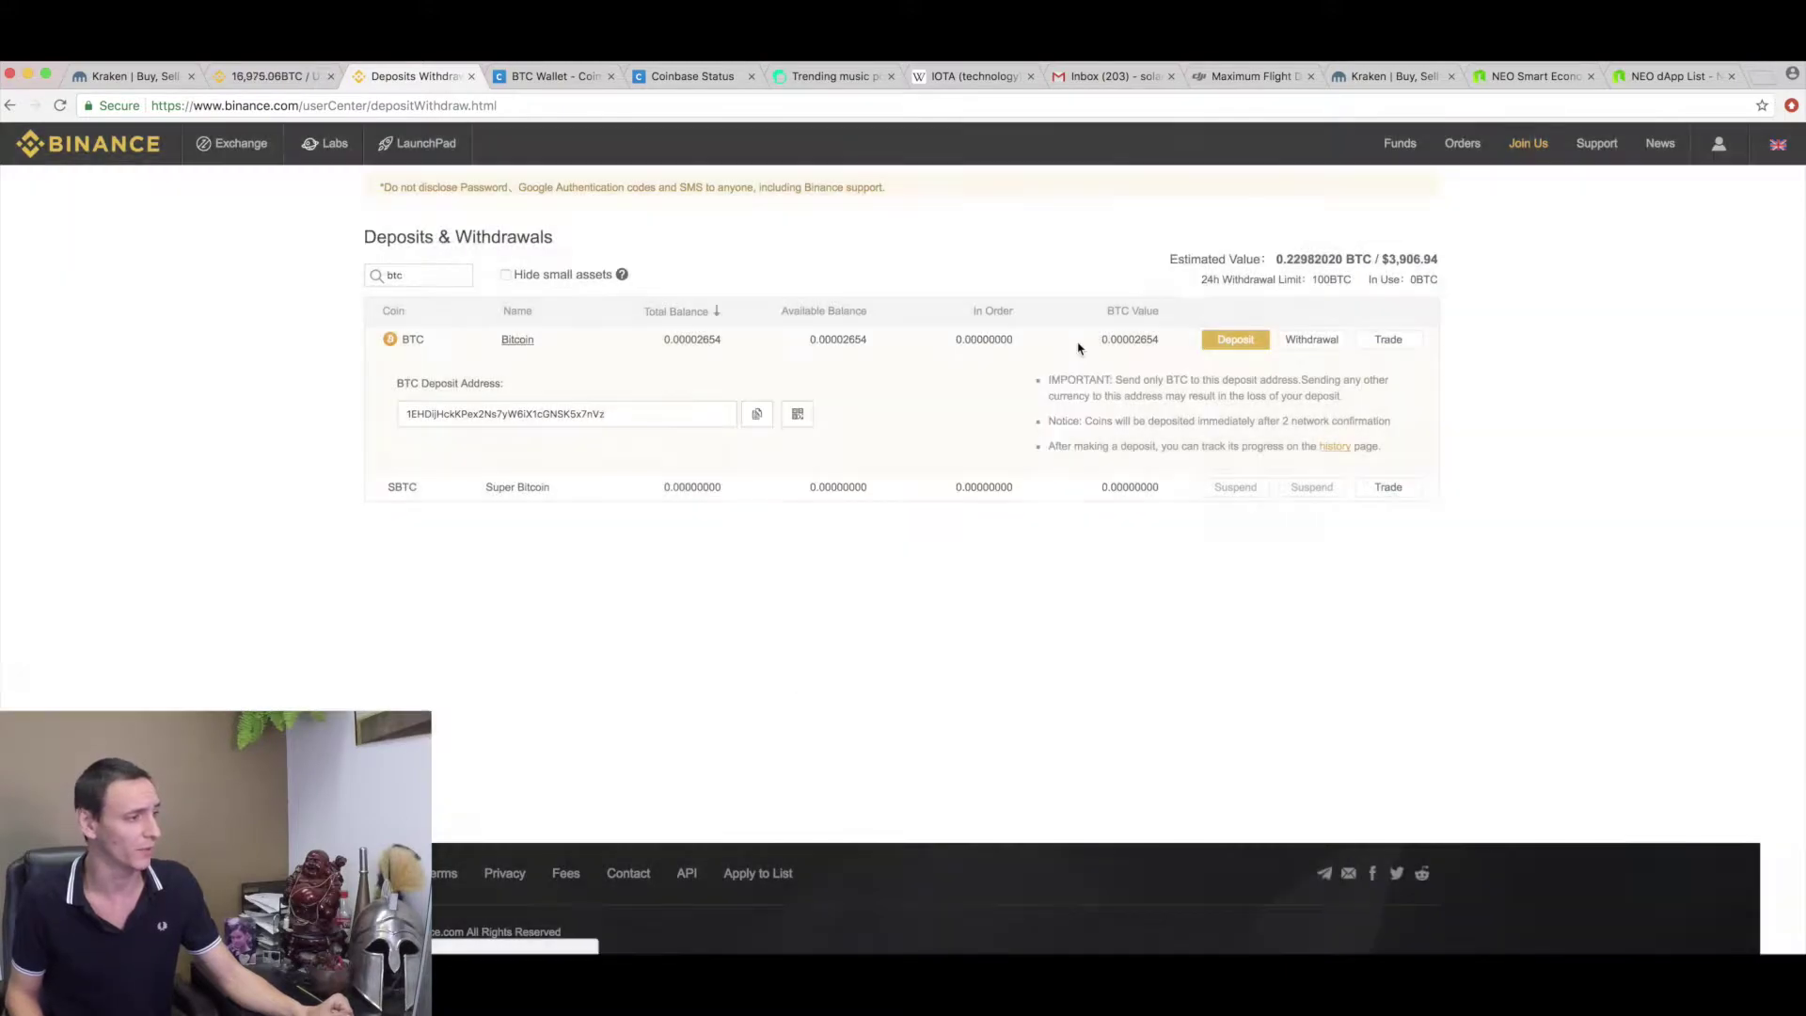
{"action": "left_click", "coordinate": [1087, 346]}
{"action": "left_click", "coordinate": [763, 417]}
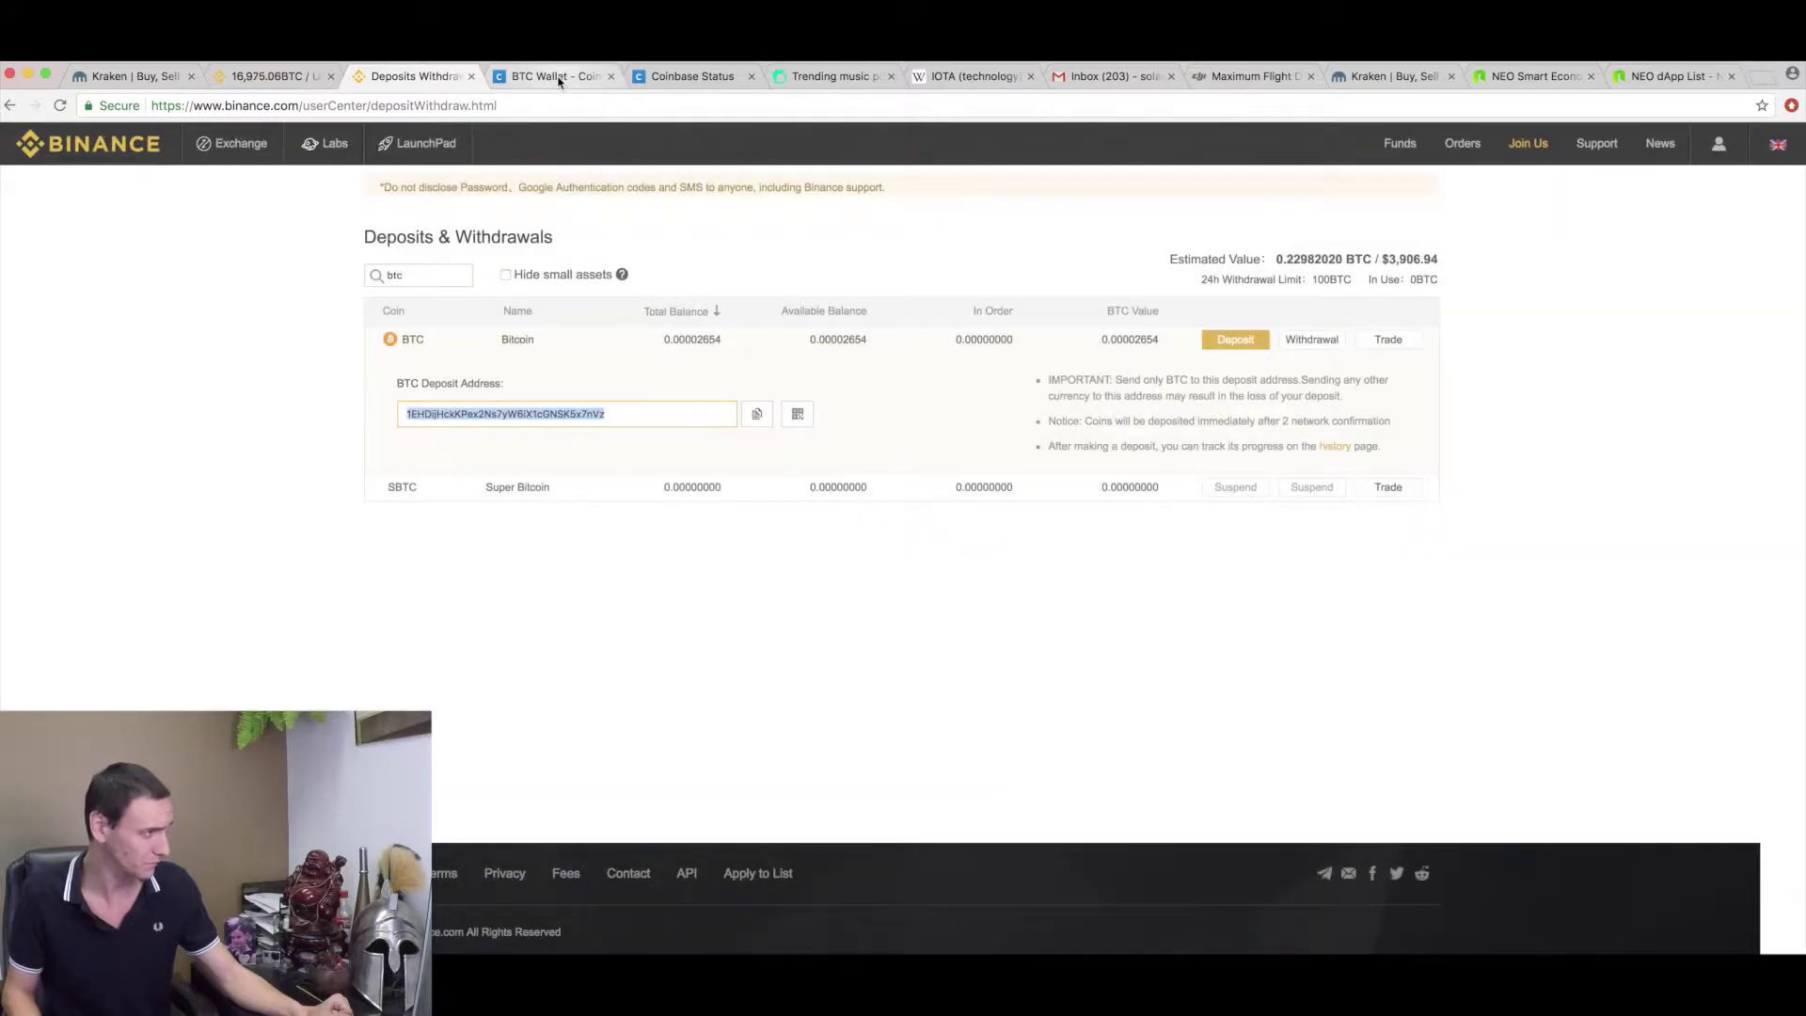
Step: Paste the Binance deposit address as recipient and set the amount to Send Max
{"action": "left_click", "coordinate": [559, 76]}
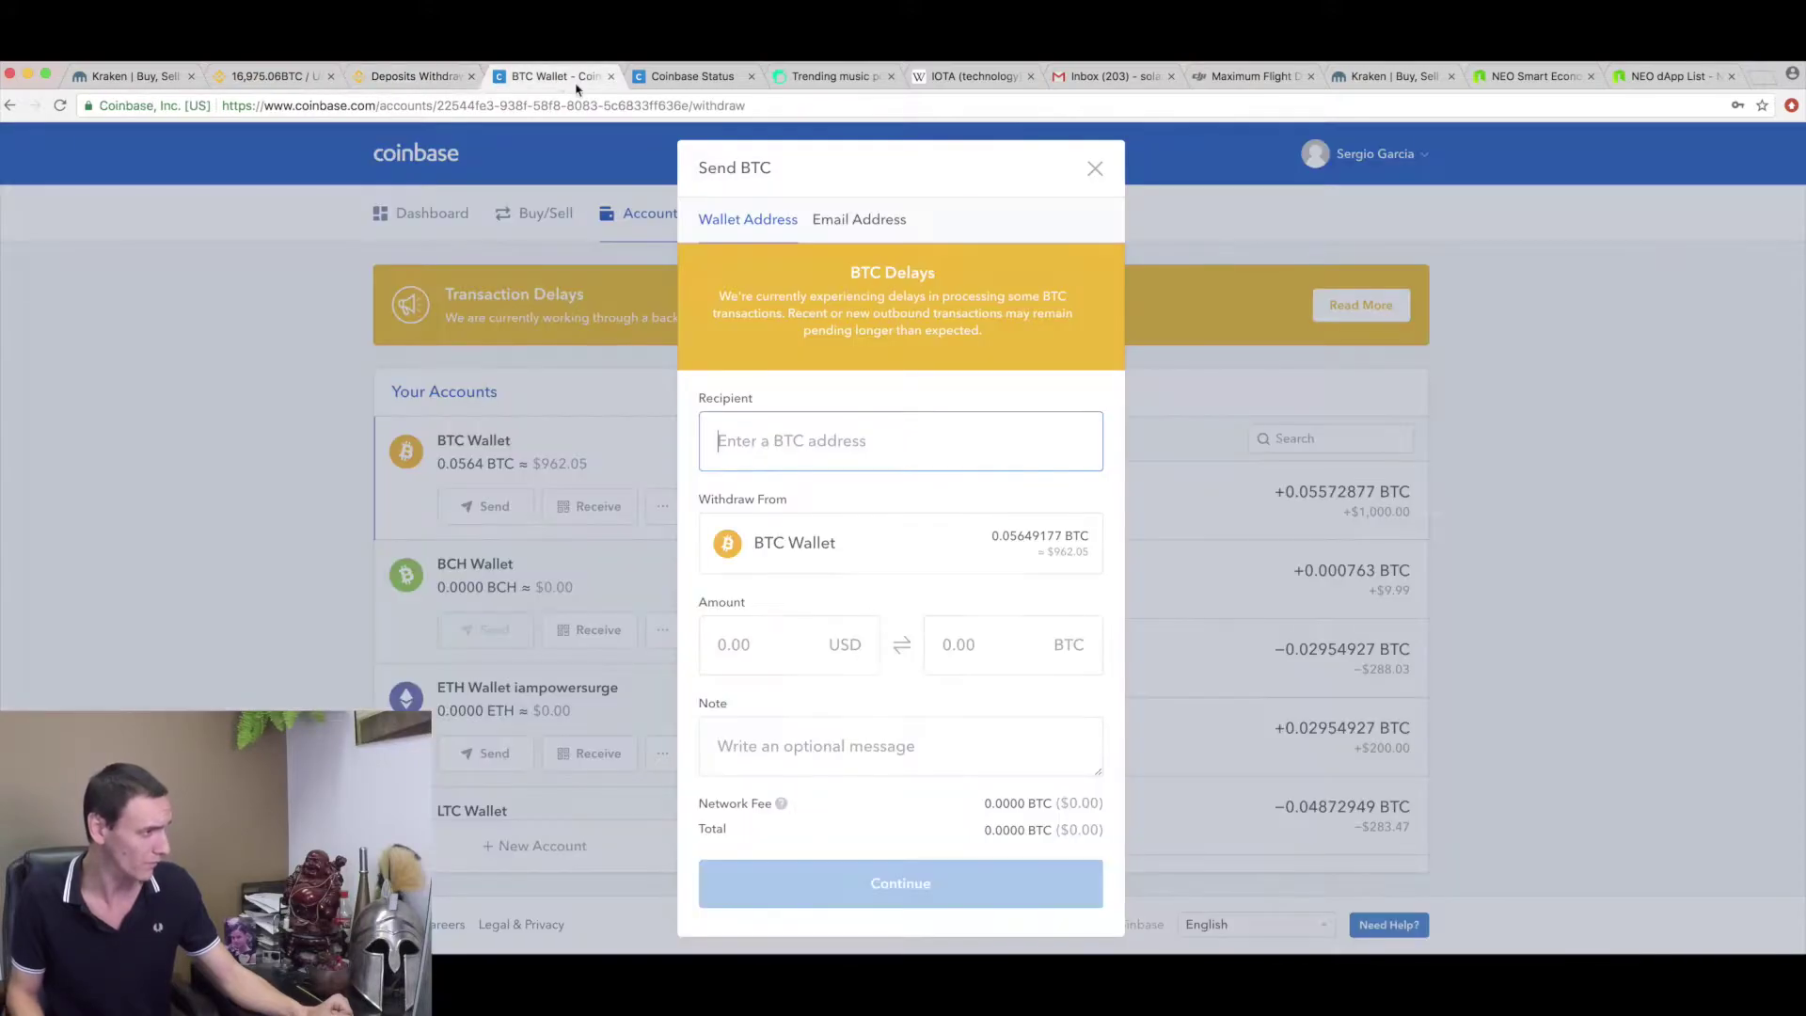
{"action": "right_click", "coordinate": [807, 449]}
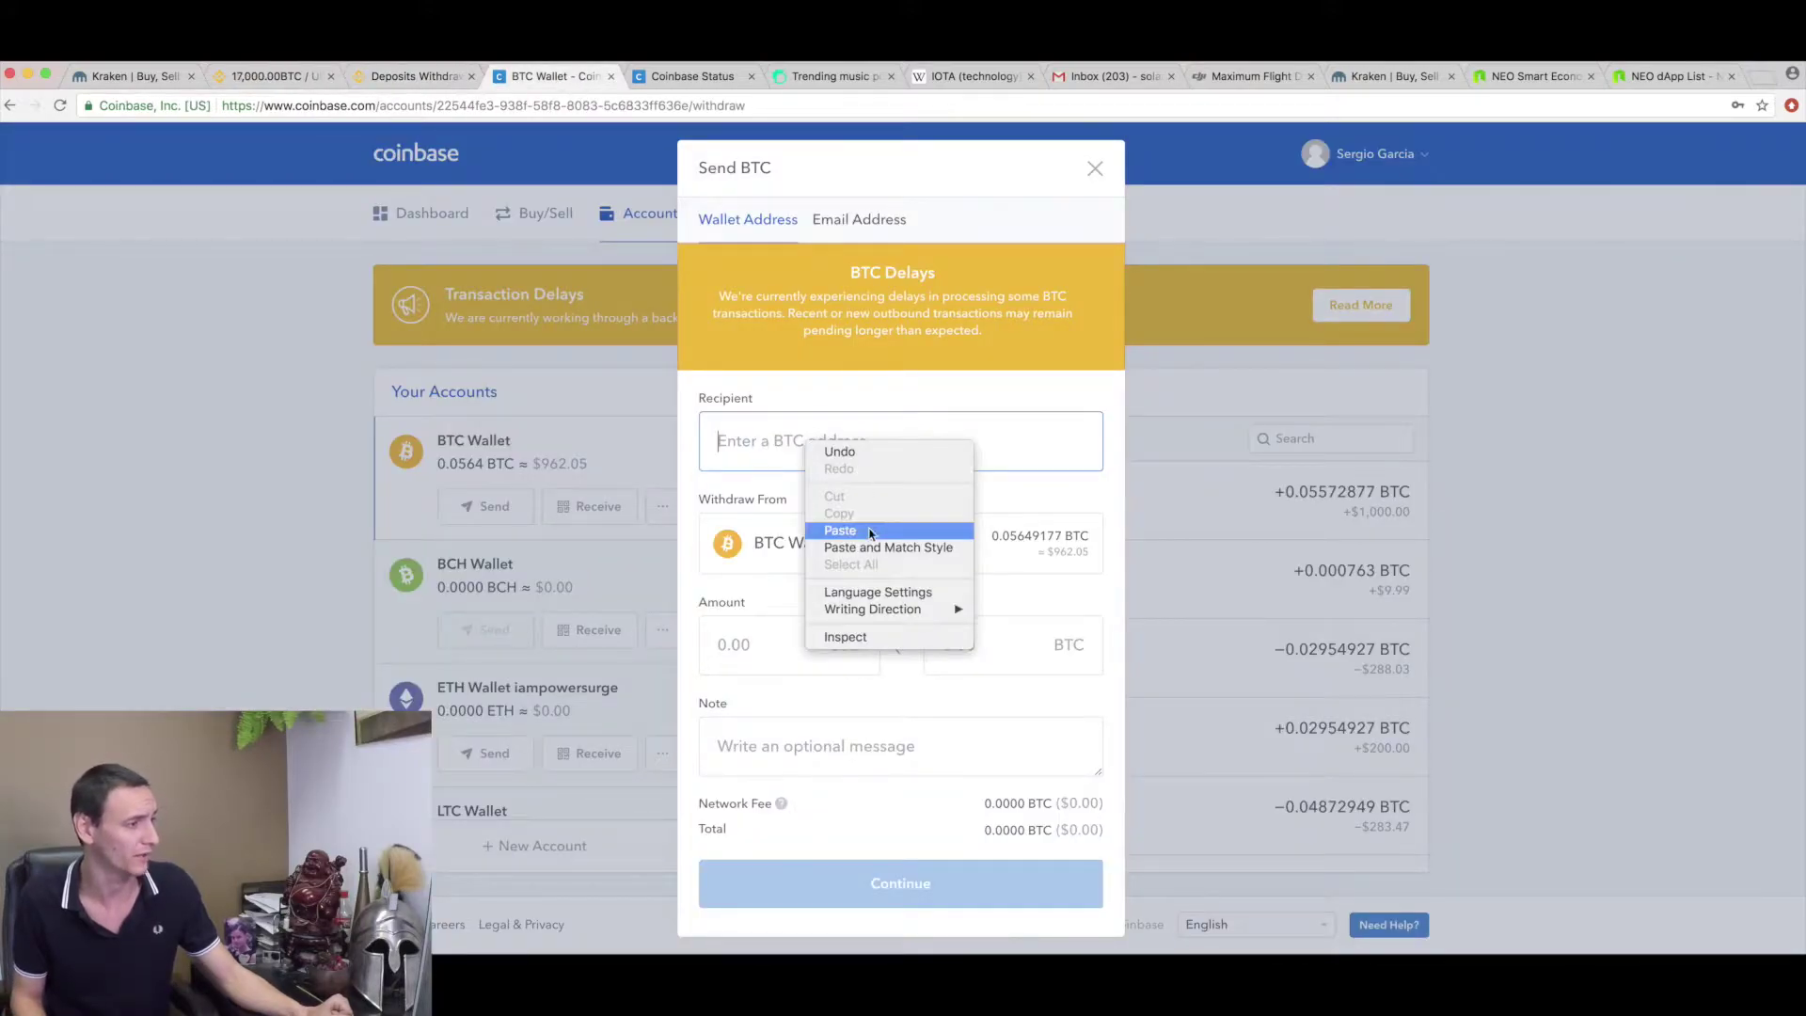
{"action": "left_click", "coordinate": [869, 534]}
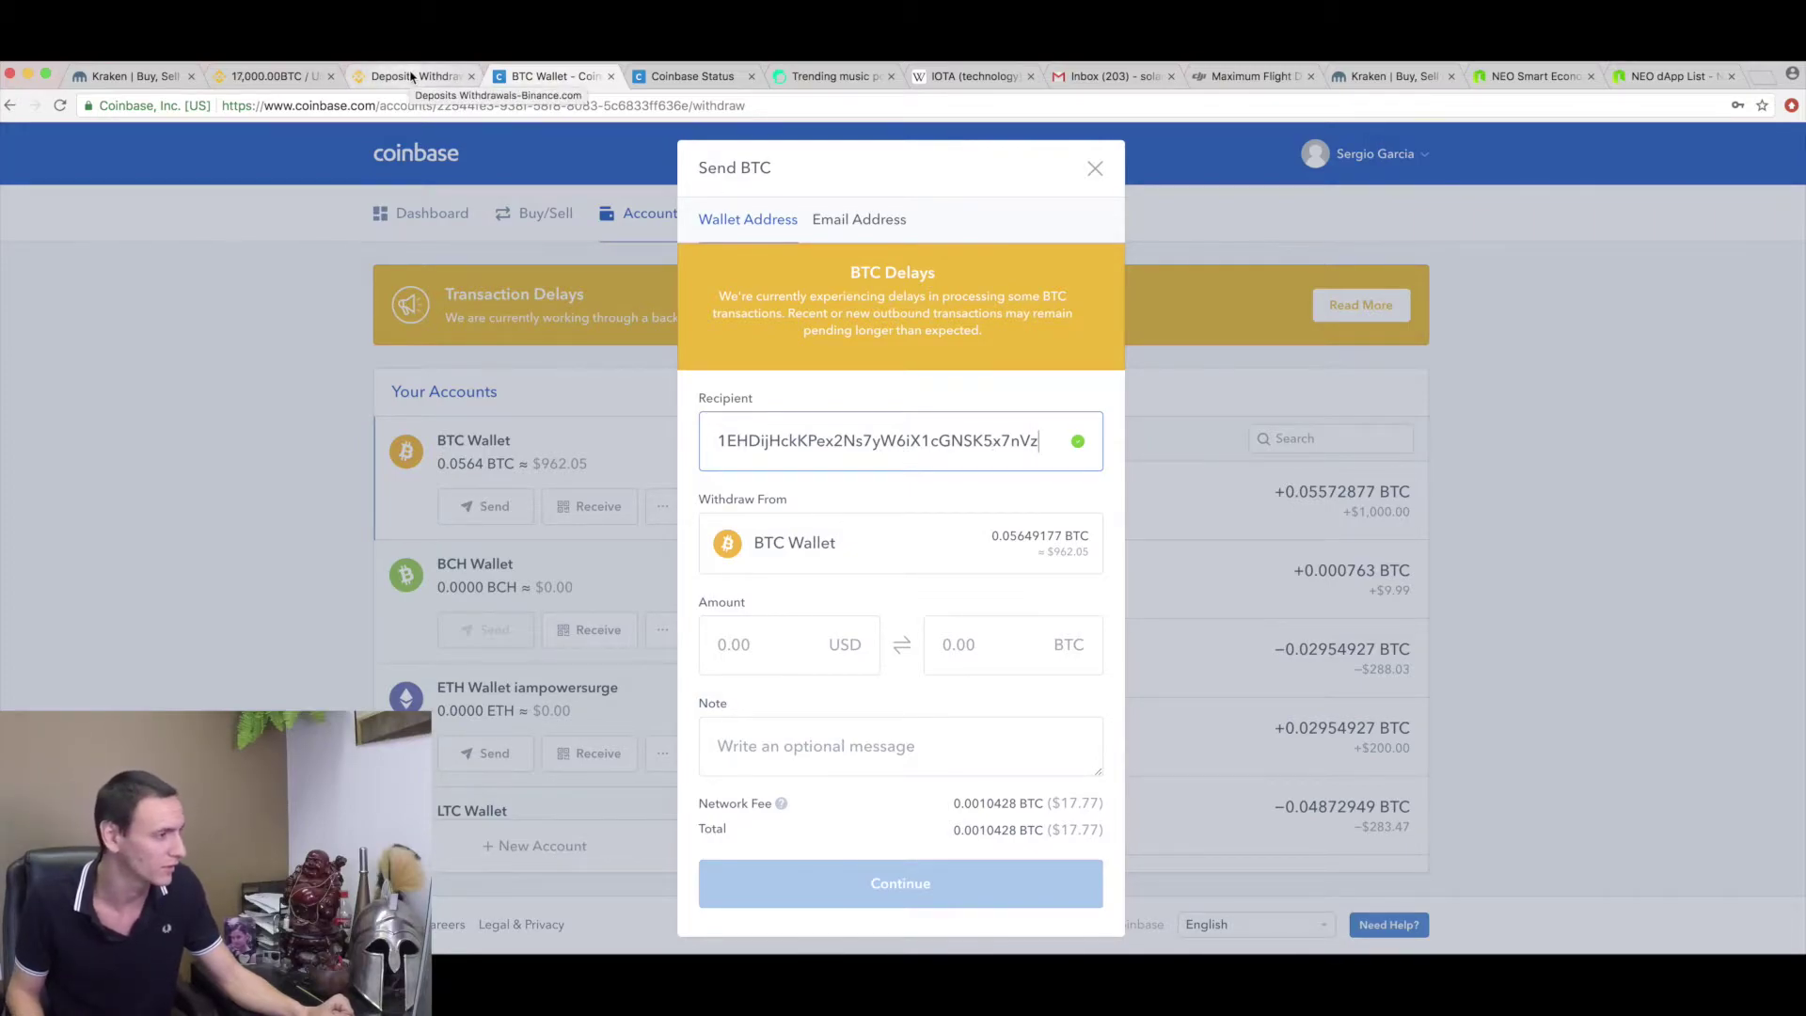
{"action": "left_click", "coordinate": [411, 75]}
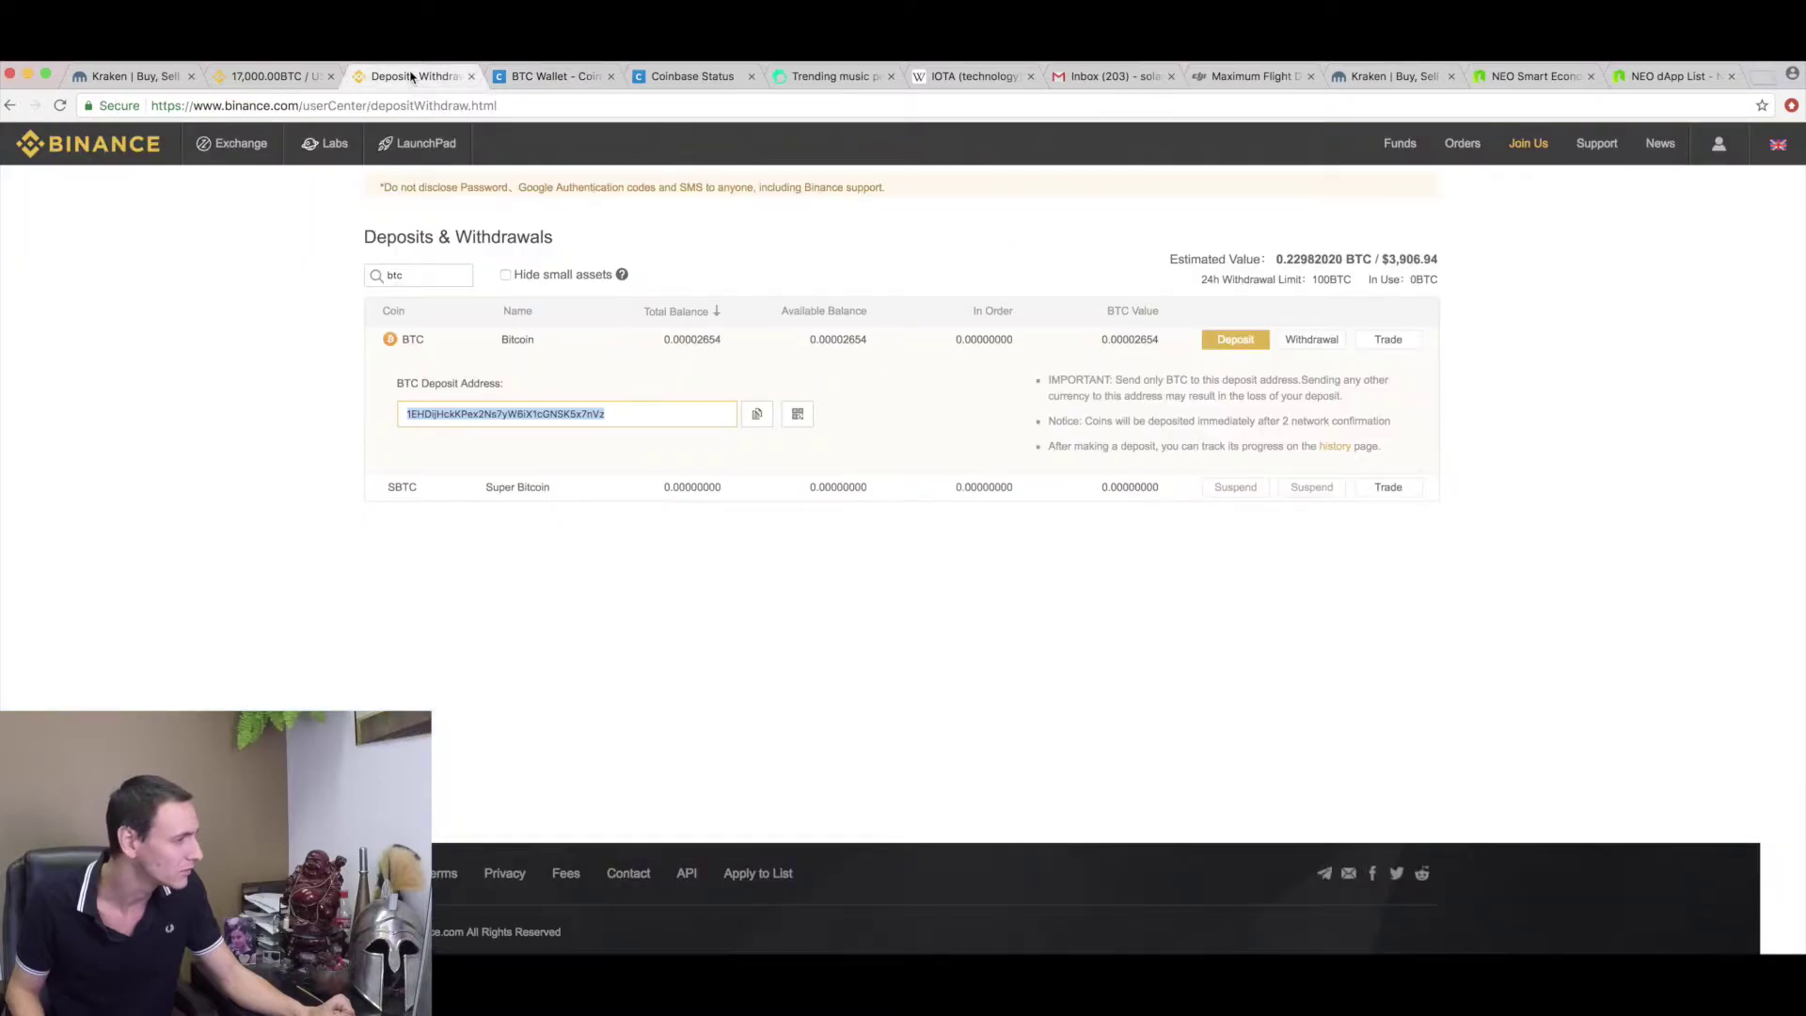
{"action": "left_click", "coordinate": [561, 74]}
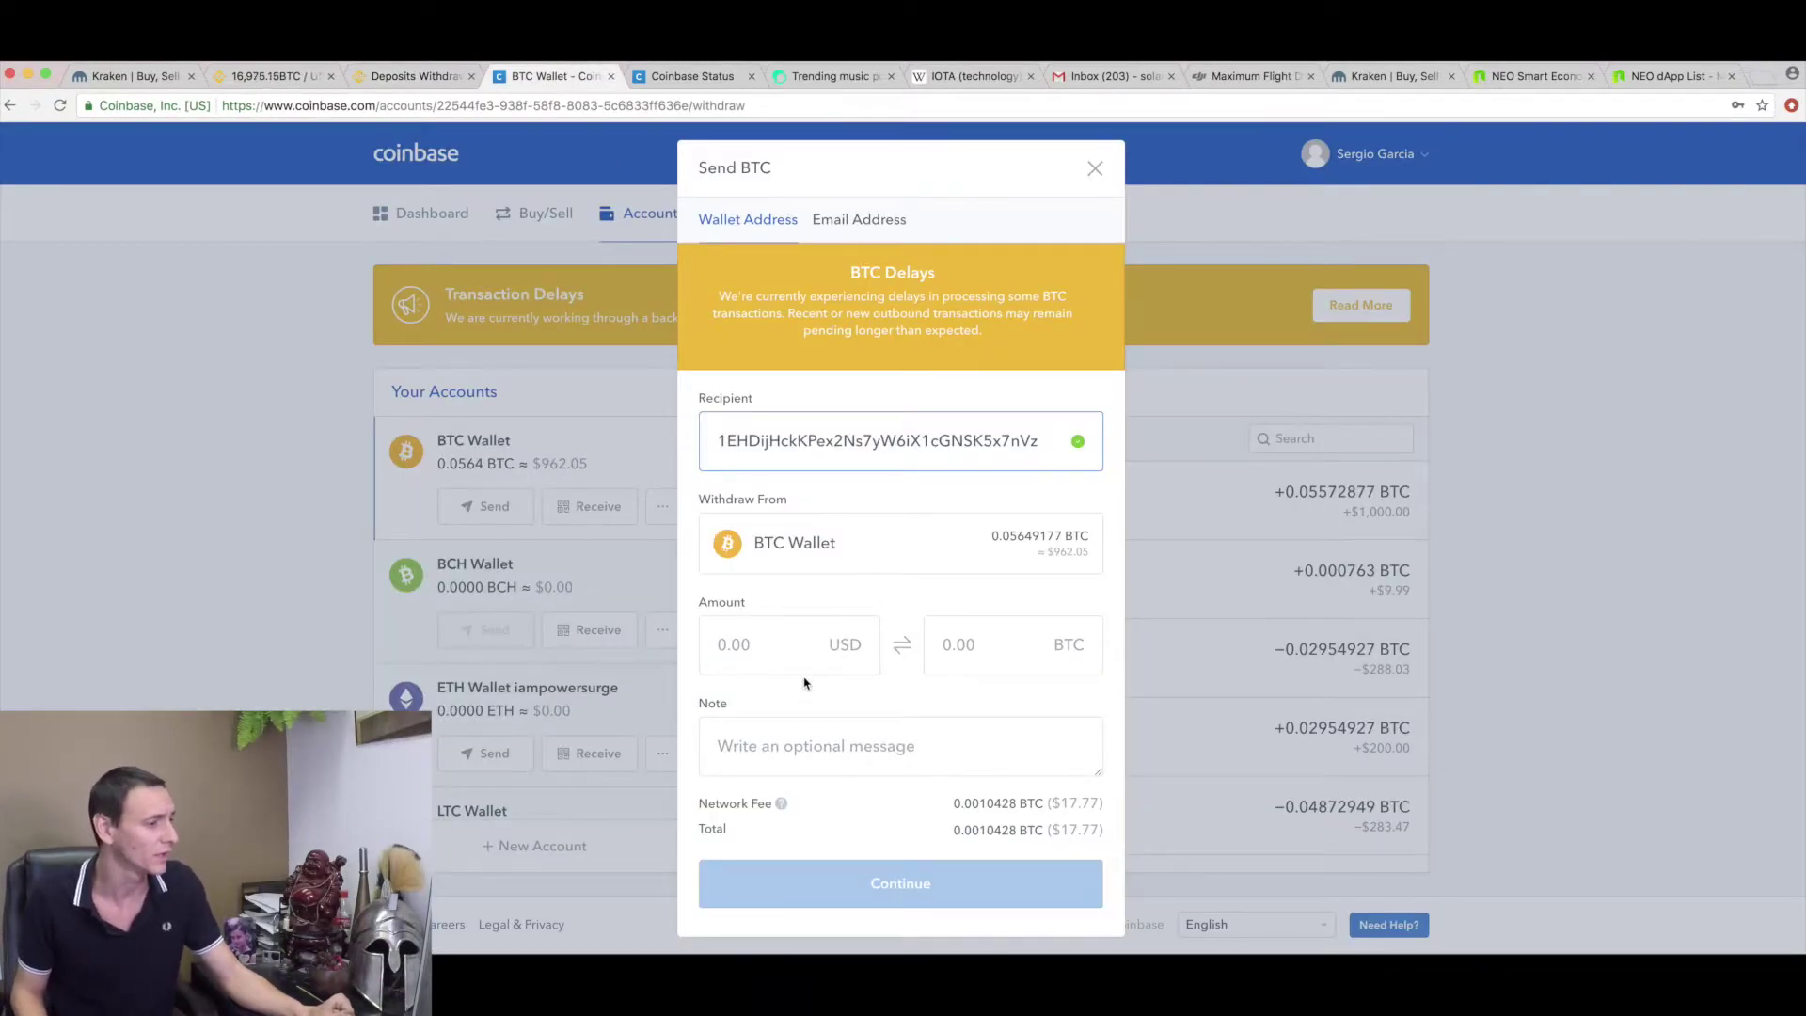
{"action": "left_click", "coordinate": [797, 648]}
{"action": "left_click", "coordinate": [990, 652]}
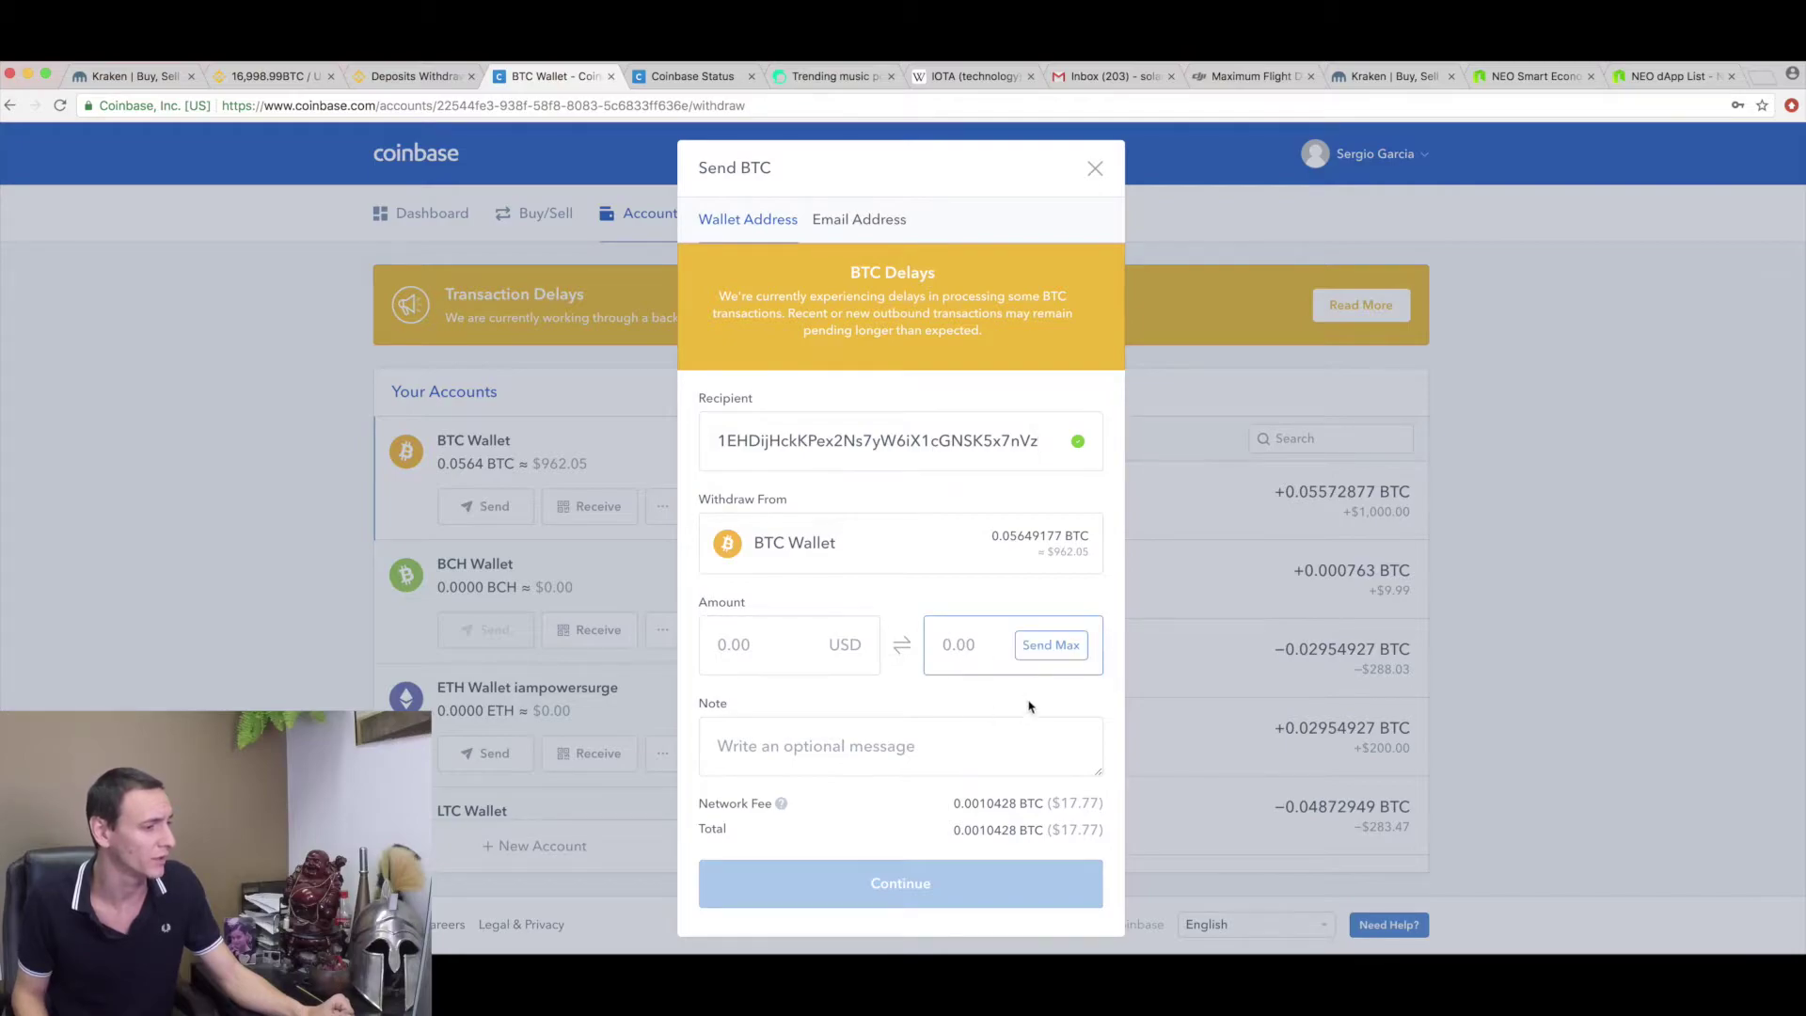
{"action": "left_click", "coordinate": [1052, 646]}
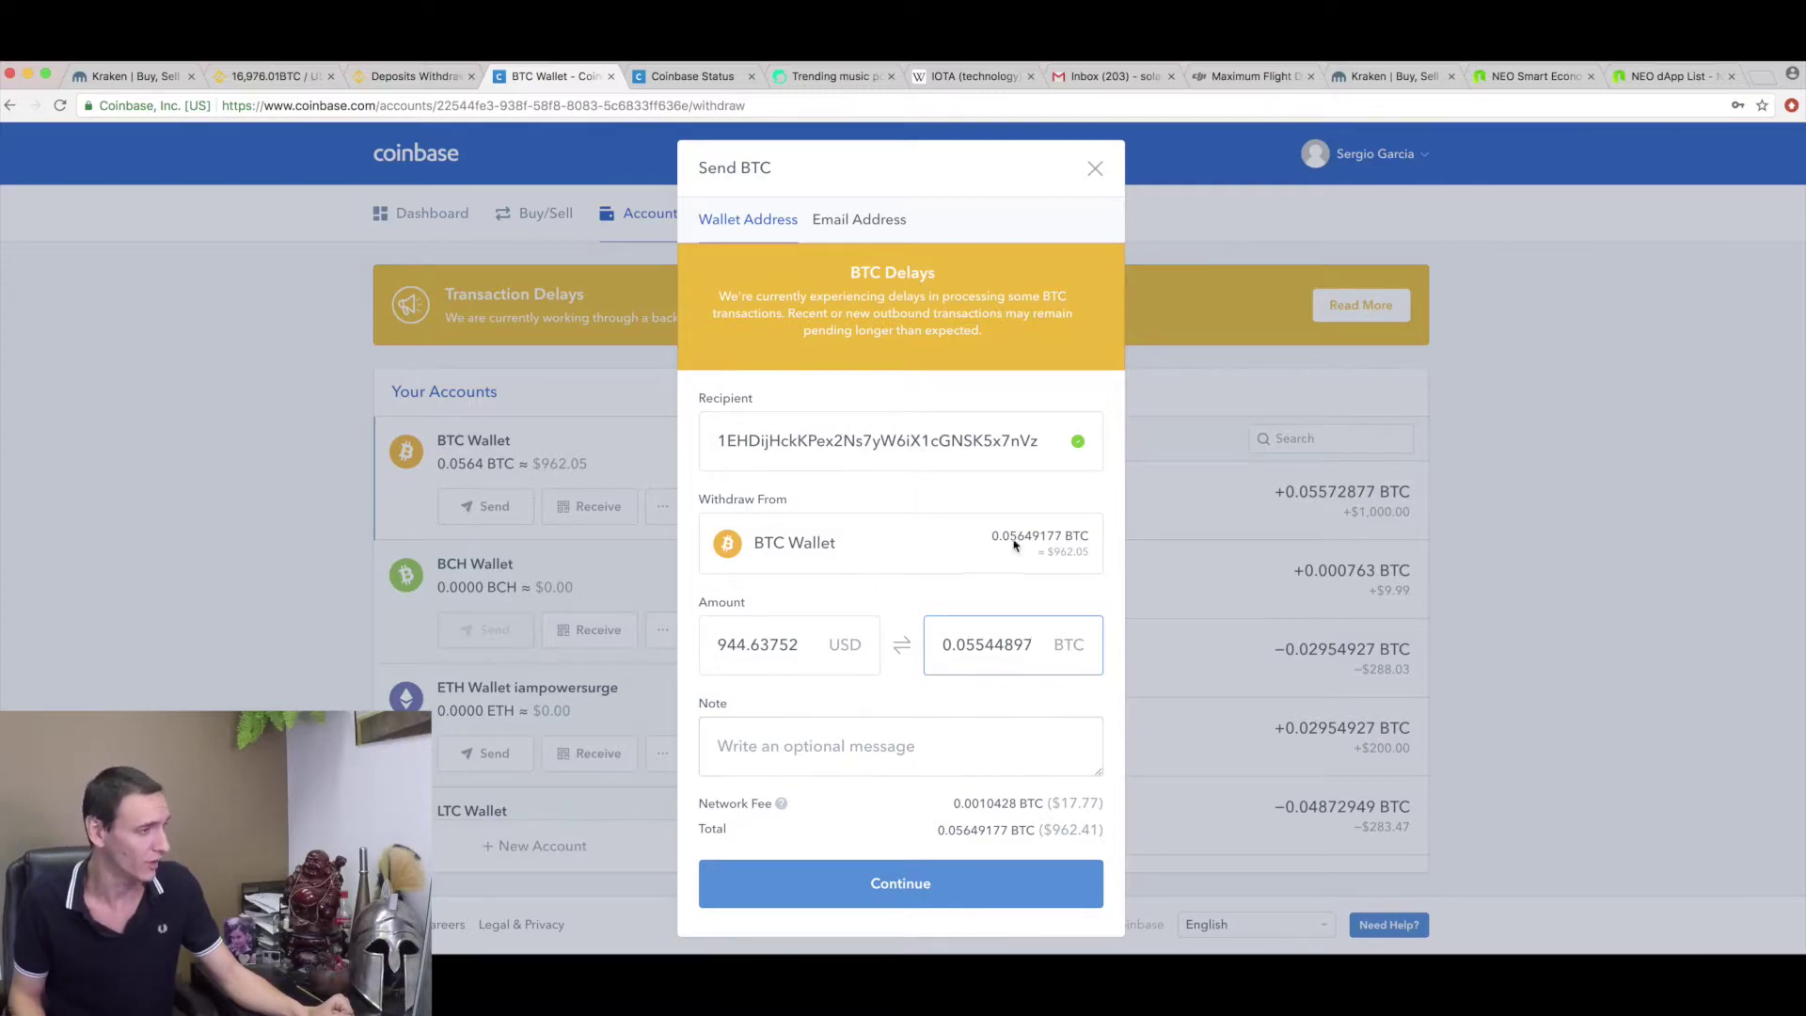
Step: Confirm sending 0.05649177 BTC from Coinbase to the Binance deposit address
{"action": "left_click", "coordinate": [988, 882]}
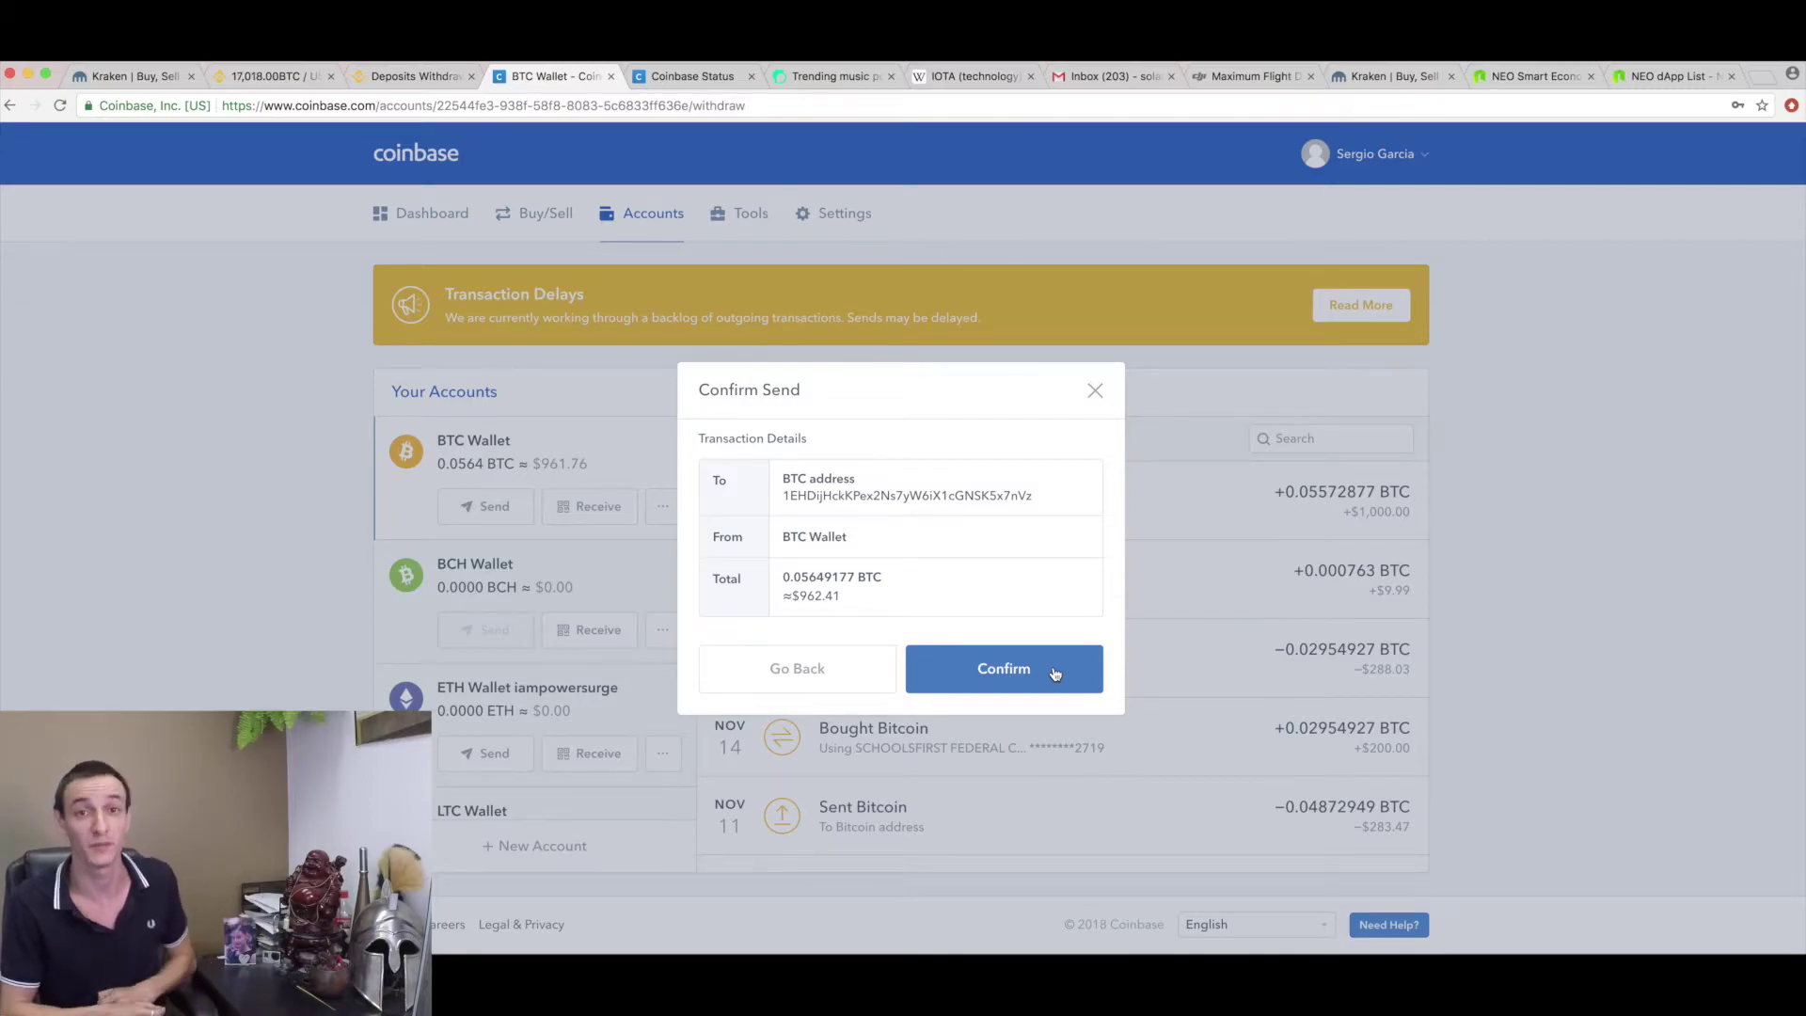
{"action": "left_click", "coordinate": [1055, 674]}
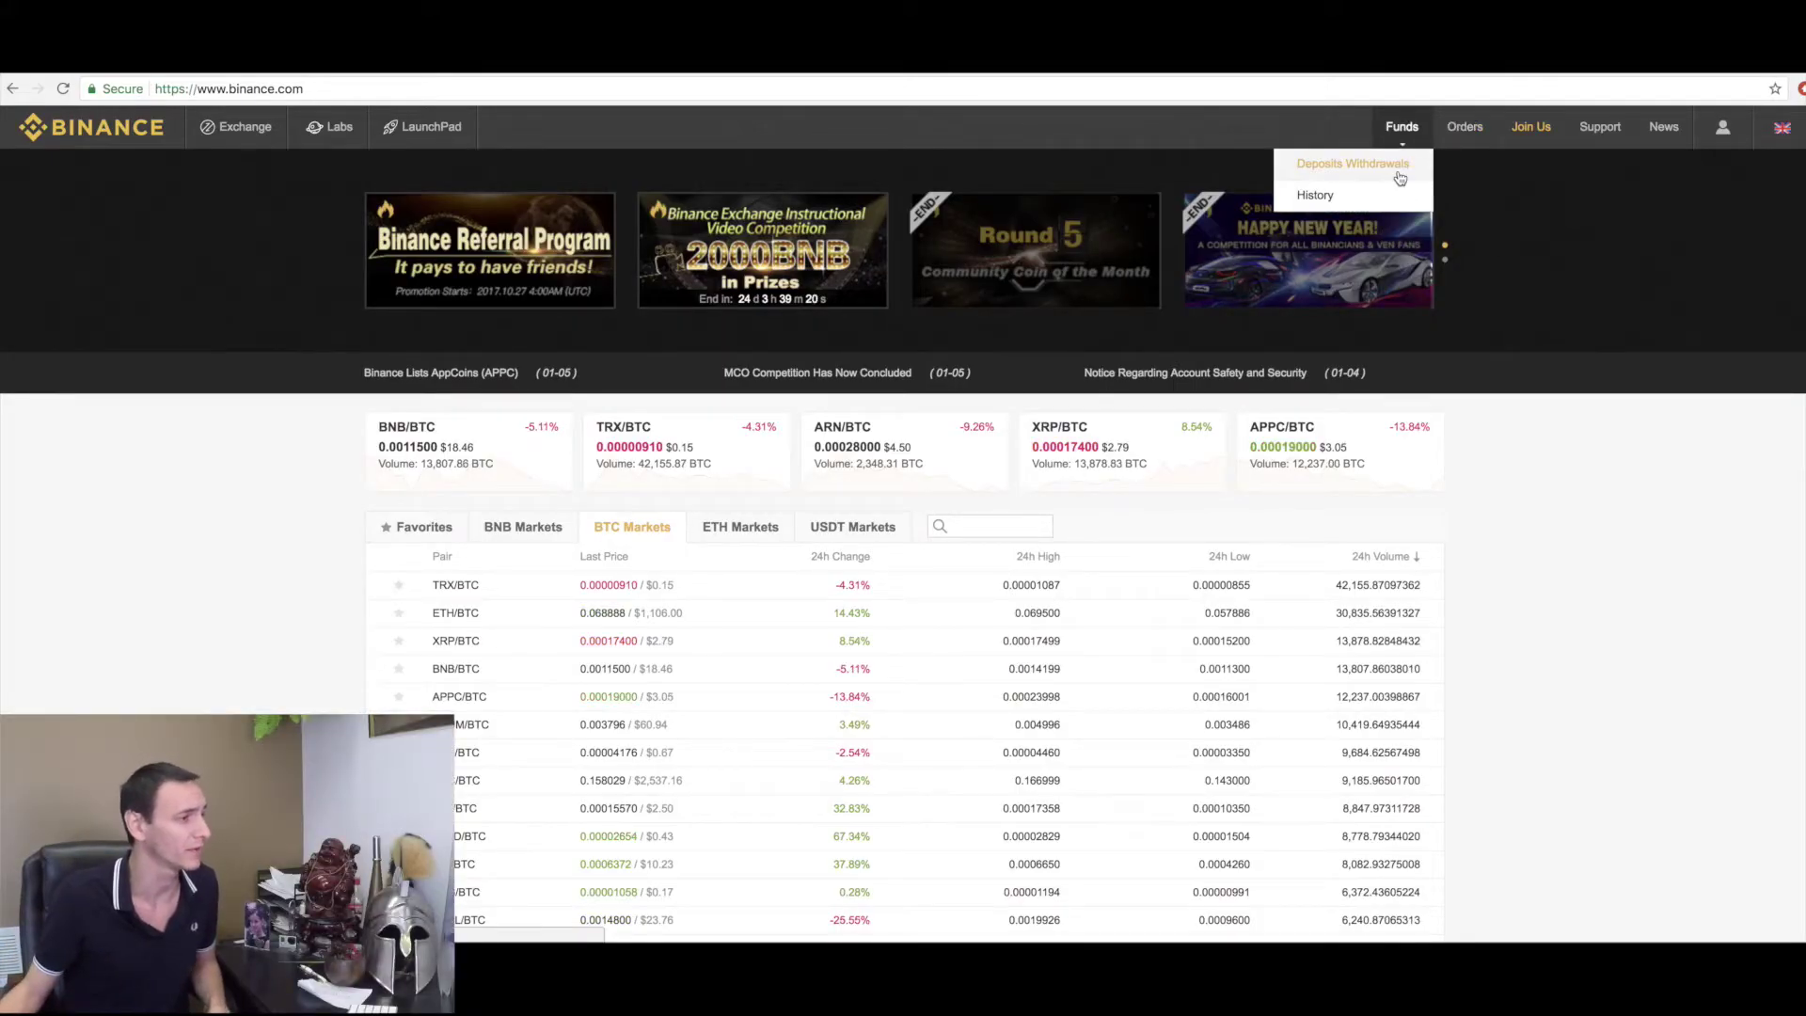
Step: Open Binance Deposits & Withdrawals to check the 0.05443154 BTC balance
{"action": "left_click", "coordinate": [1397, 170]}
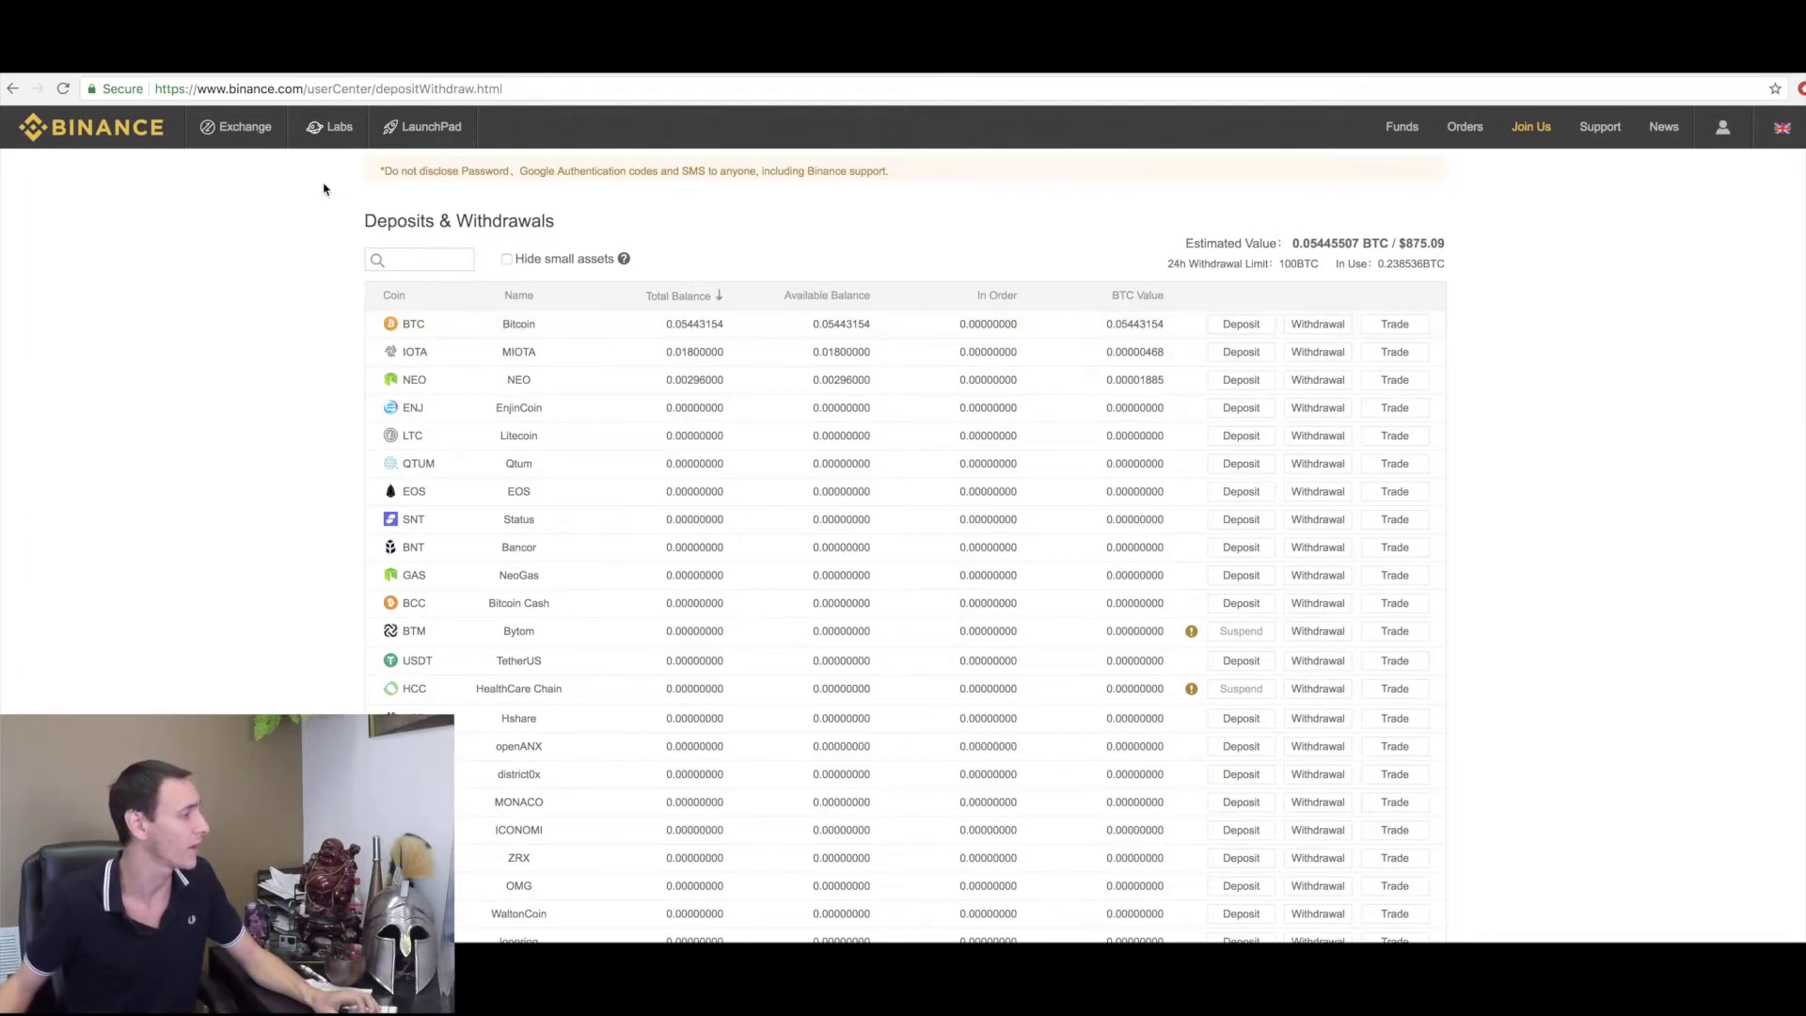
{"action": "scroll", "coordinate": [478, 388], "scroll_direction": "down", "scroll_amount": 3}
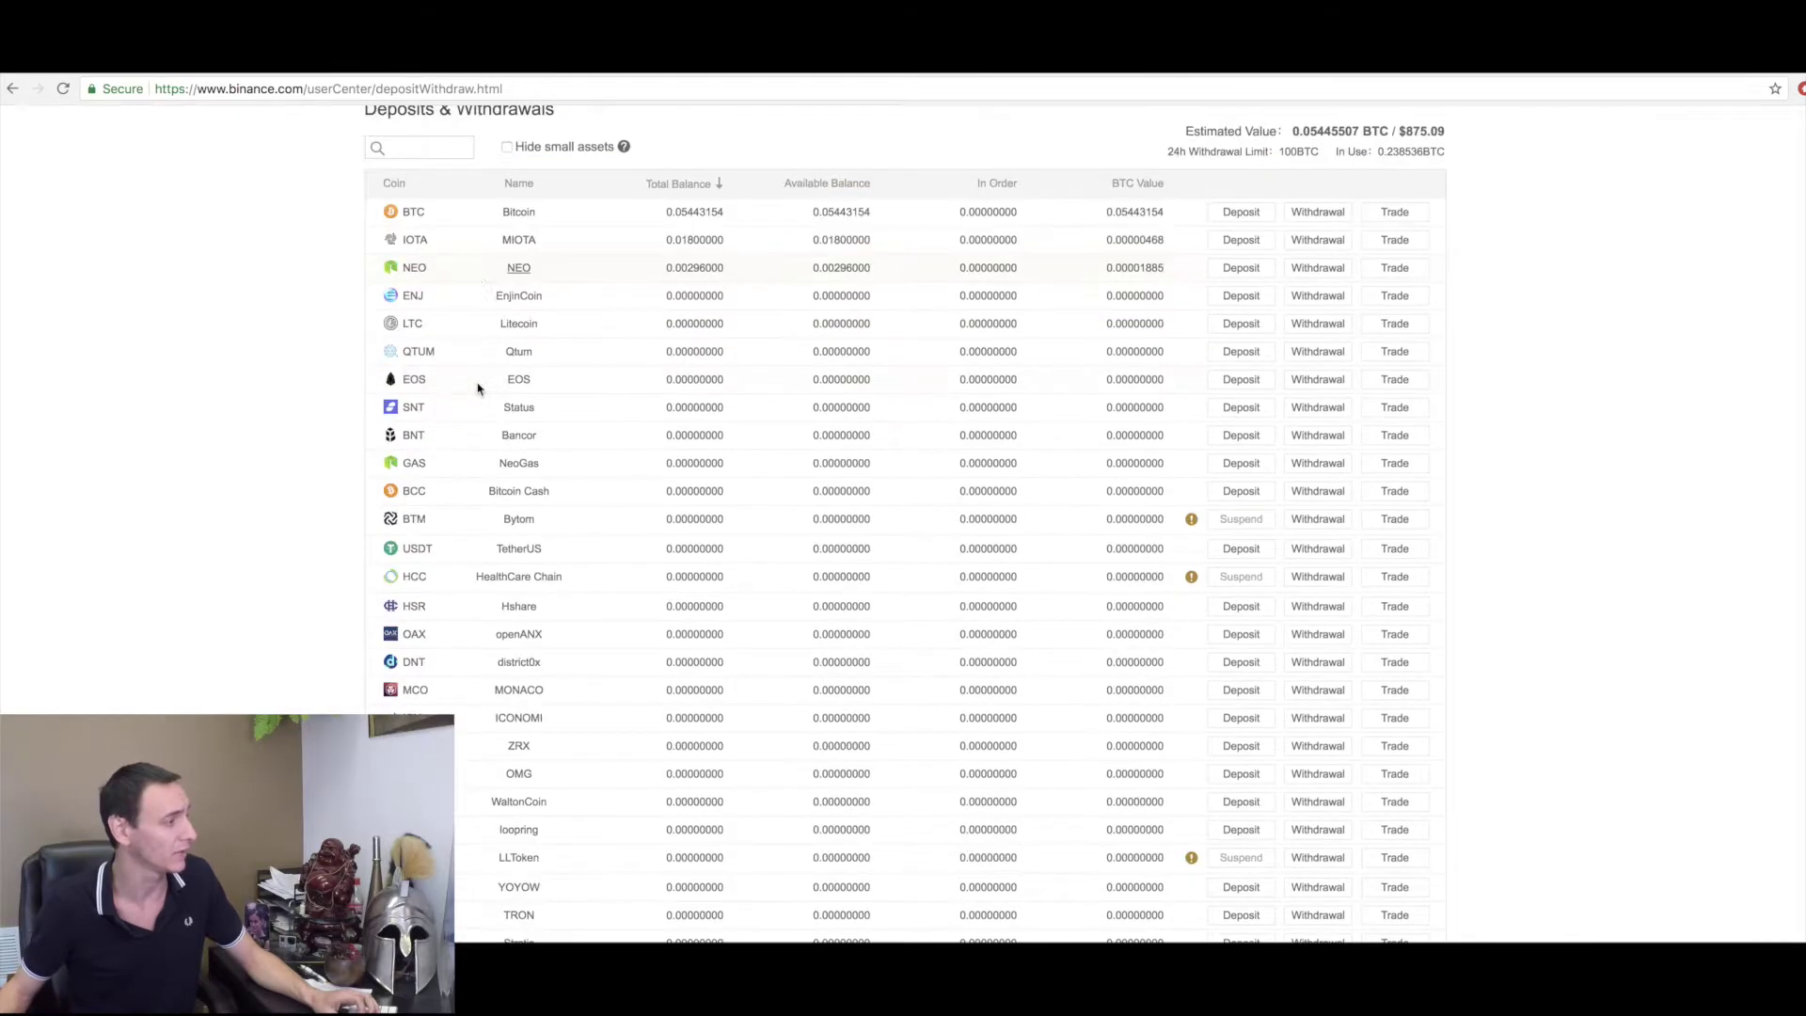
{"action": "scroll", "coordinate": [478, 389], "scroll_direction": "down", "scroll_amount": 4}
{"action": "scroll", "coordinate": [478, 387], "scroll_direction": "down", "scroll_amount": 3}
{"action": "scroll", "coordinate": [477, 389], "scroll_direction": "down", "scroll_amount": 2}
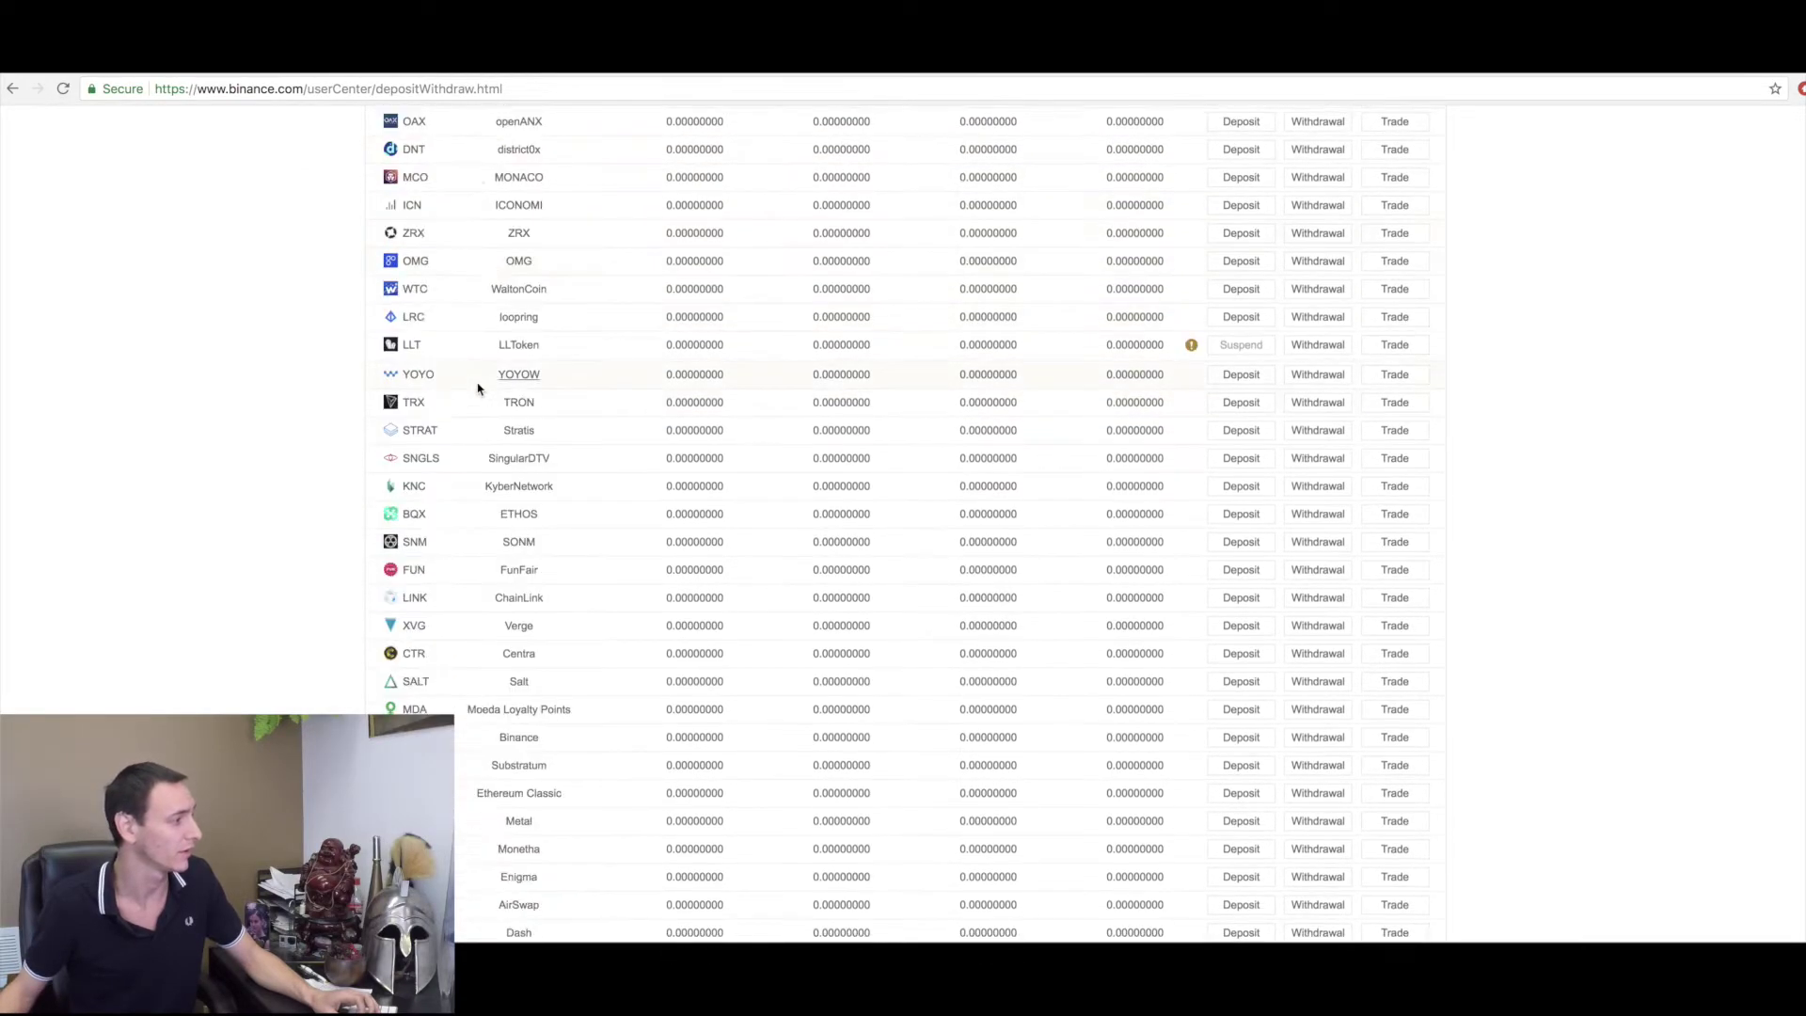
{"action": "scroll", "coordinate": [479, 388], "scroll_direction": "down", "scroll_amount": 3}
{"action": "scroll", "coordinate": [479, 389], "scroll_direction": "down", "scroll_amount": 3}
{"action": "scroll", "coordinate": [479, 388], "scroll_direction": "up", "scroll_amount": 10}
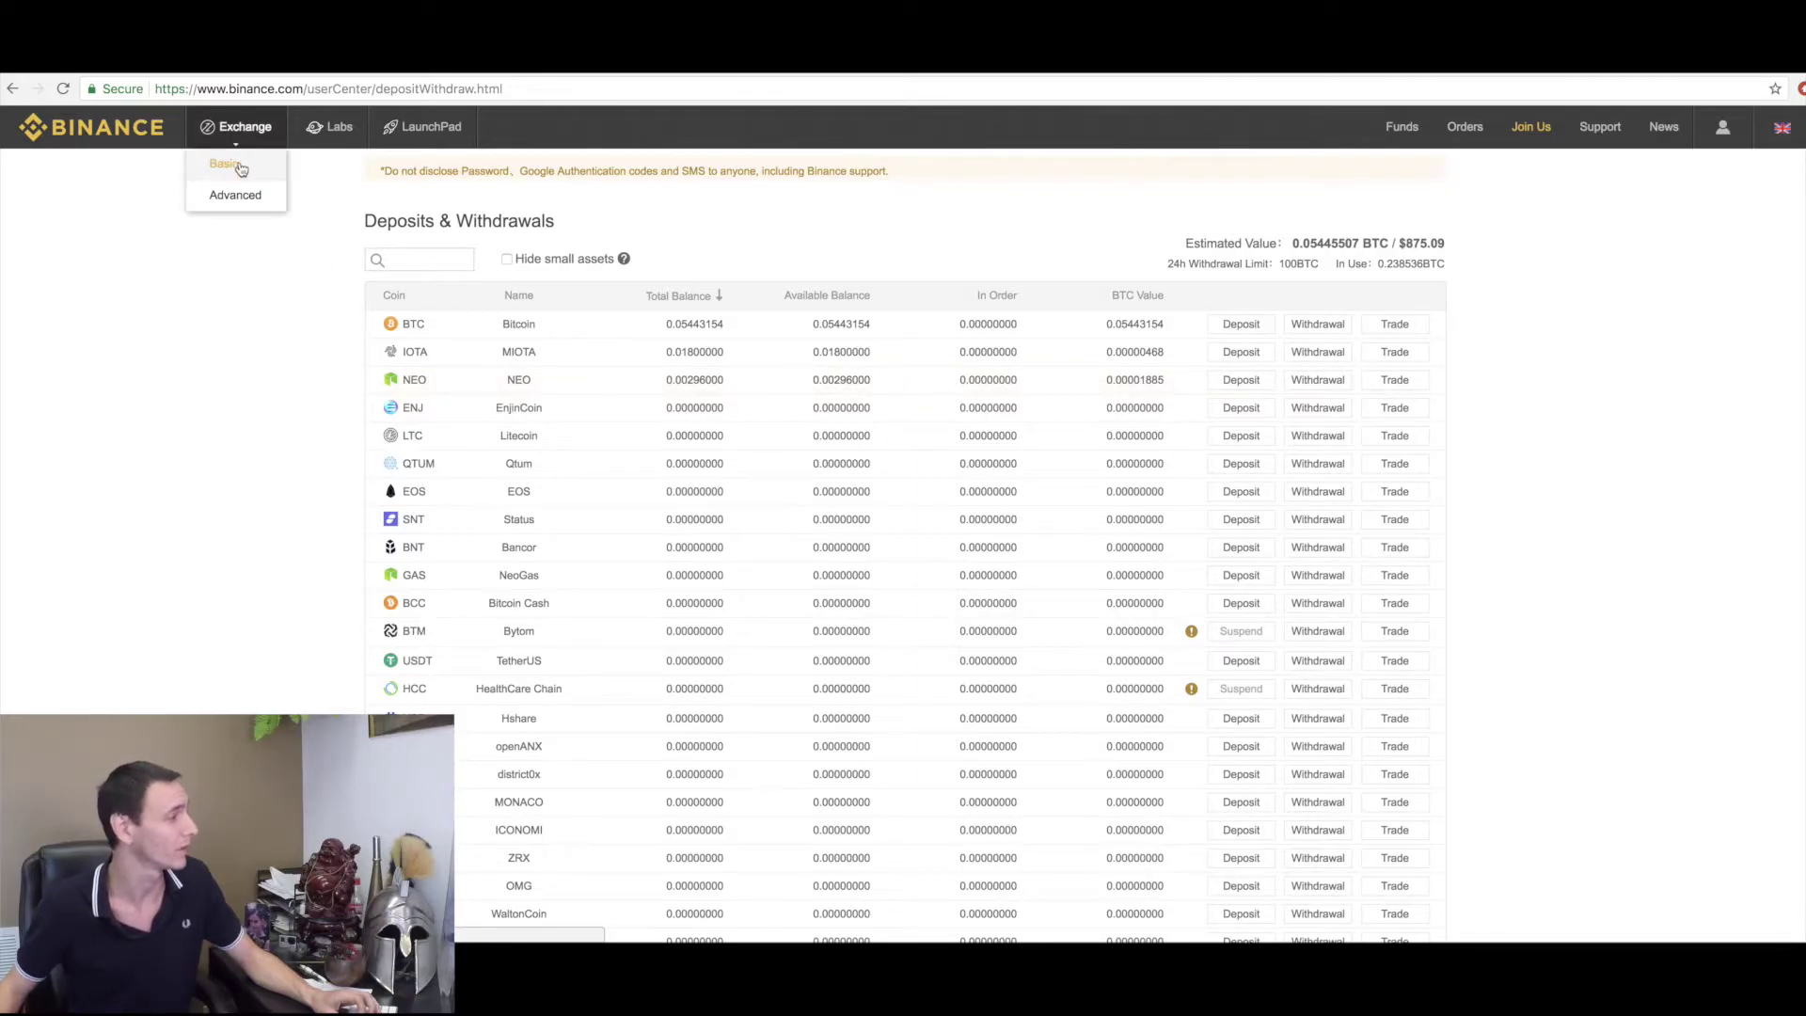
Step: Place a market buy order for 2 NEO on the NEO/BTC trading page
{"action": "left_click", "coordinate": [240, 170]}
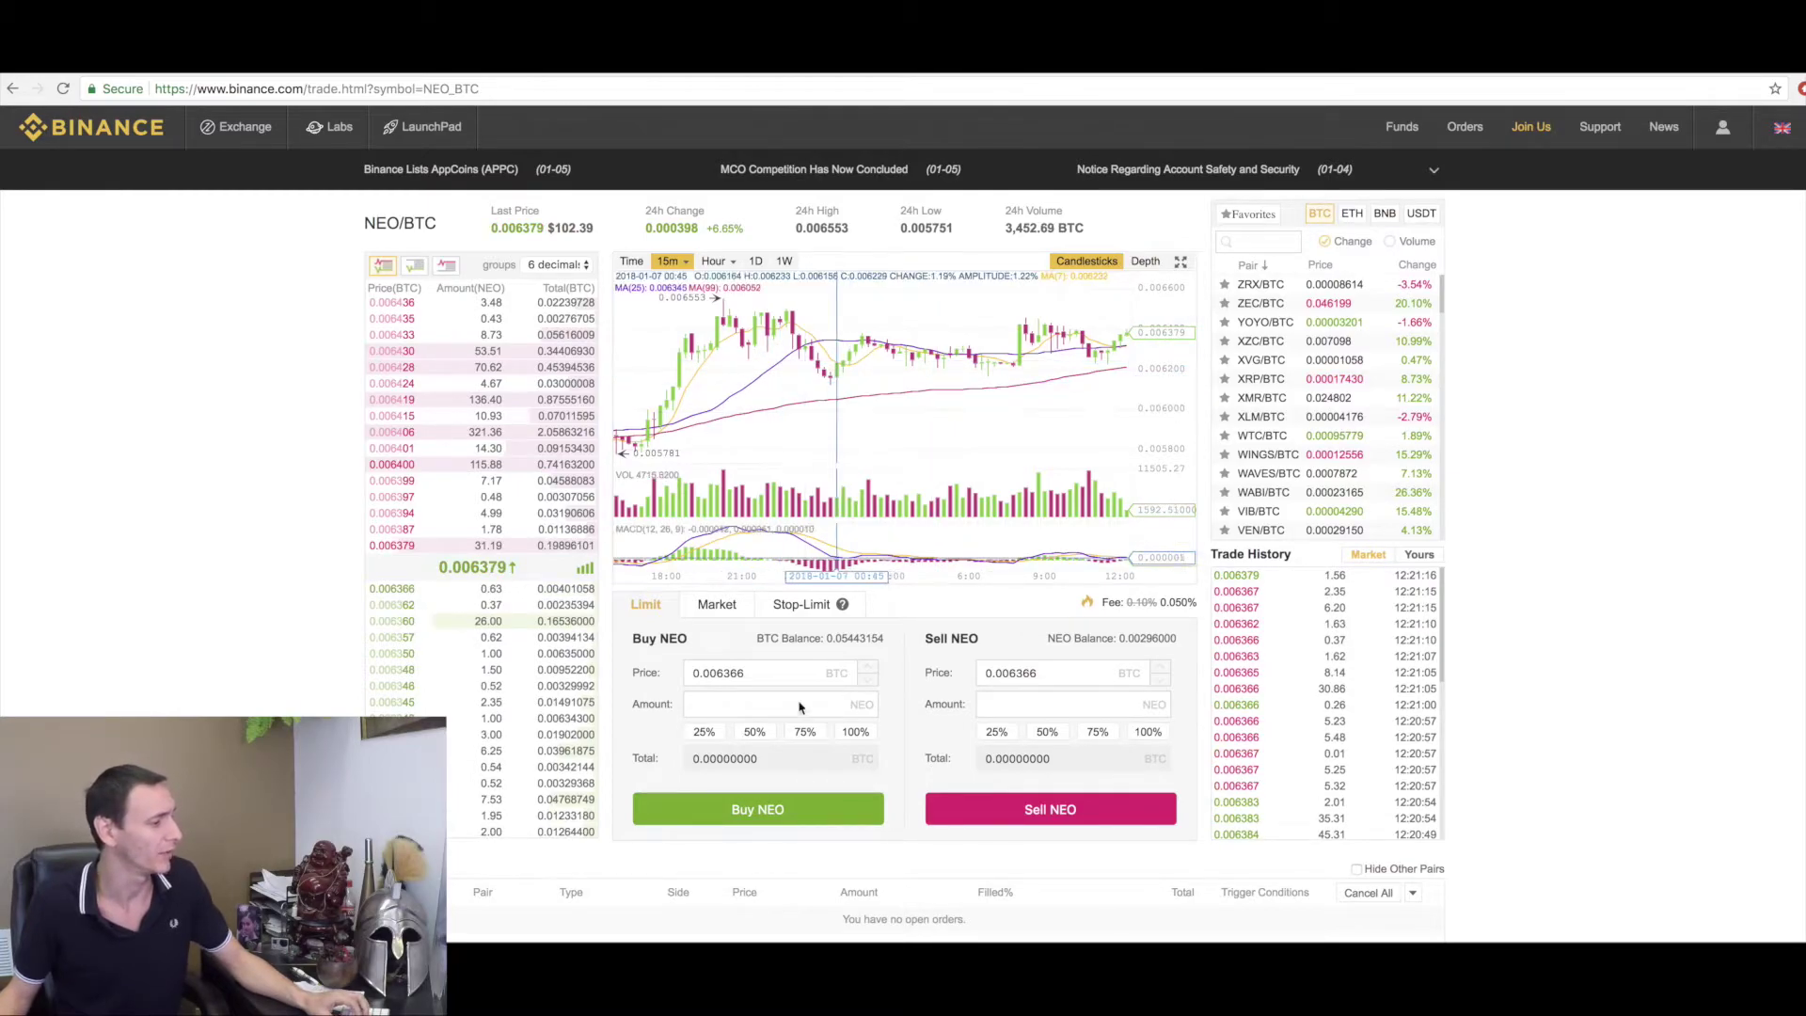
{"action": "left_click", "coordinate": [738, 703]}
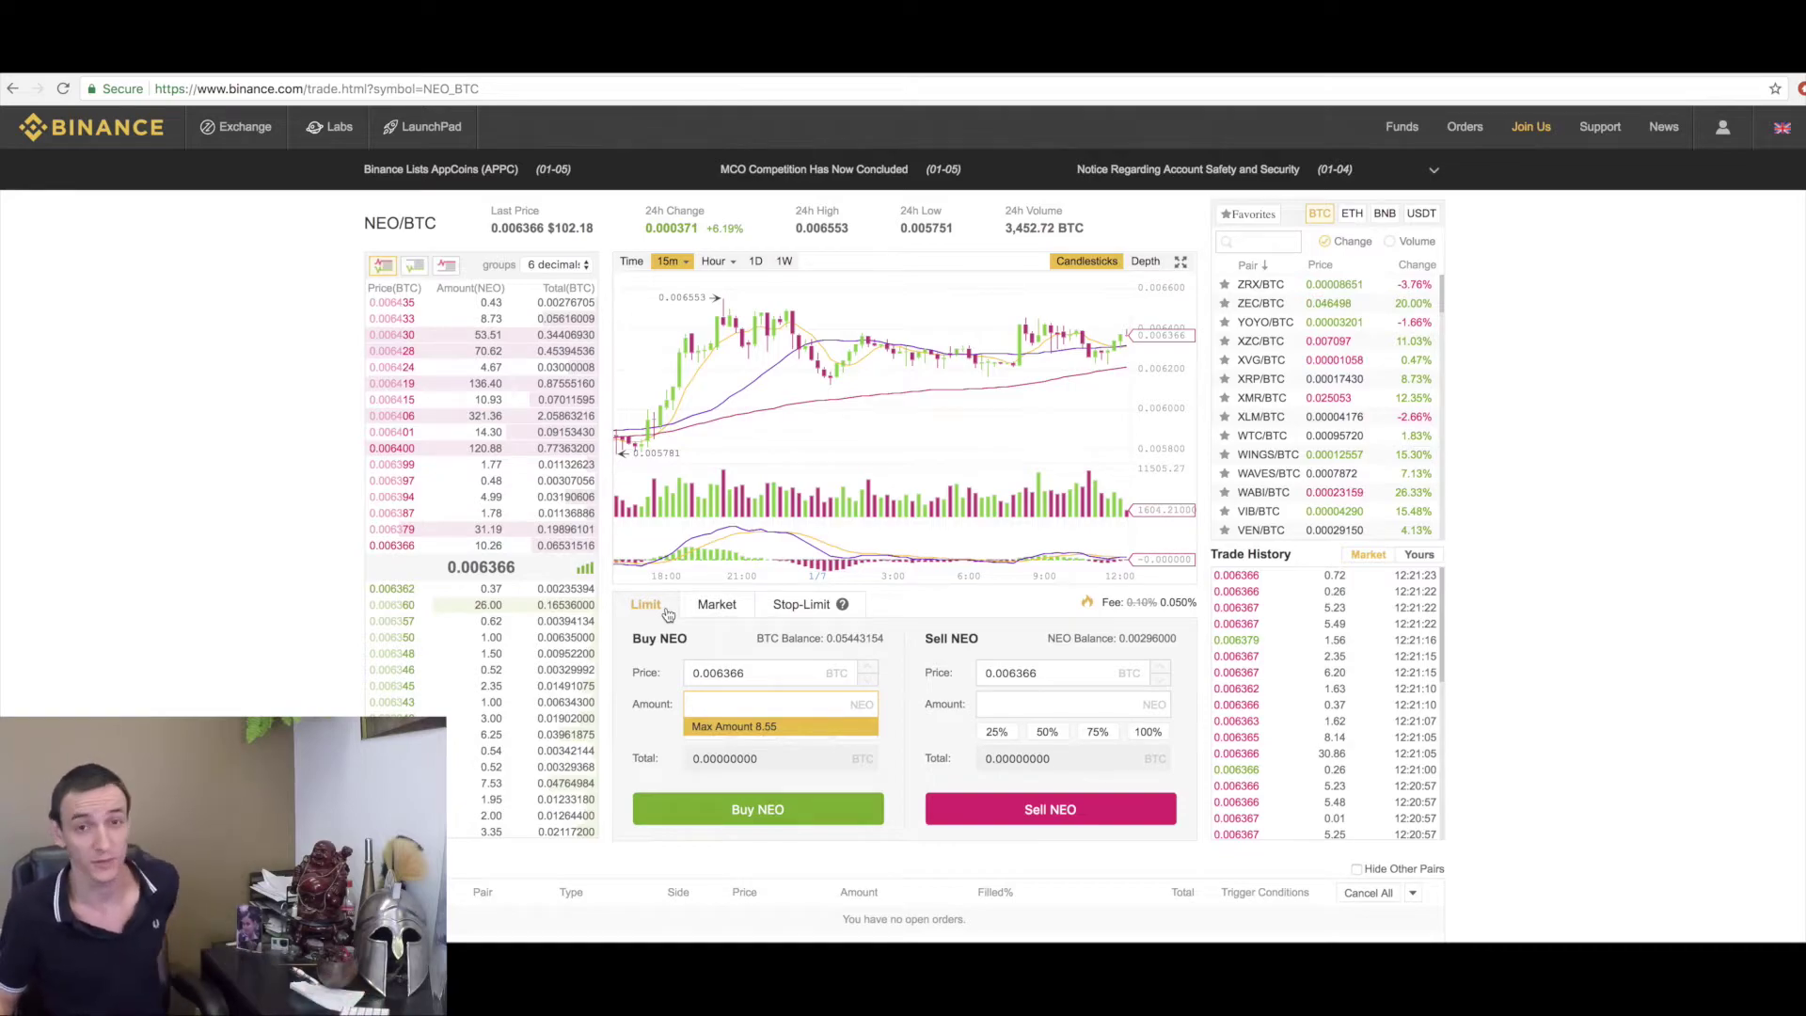
{"action": "left_click", "coordinate": [716, 605]}
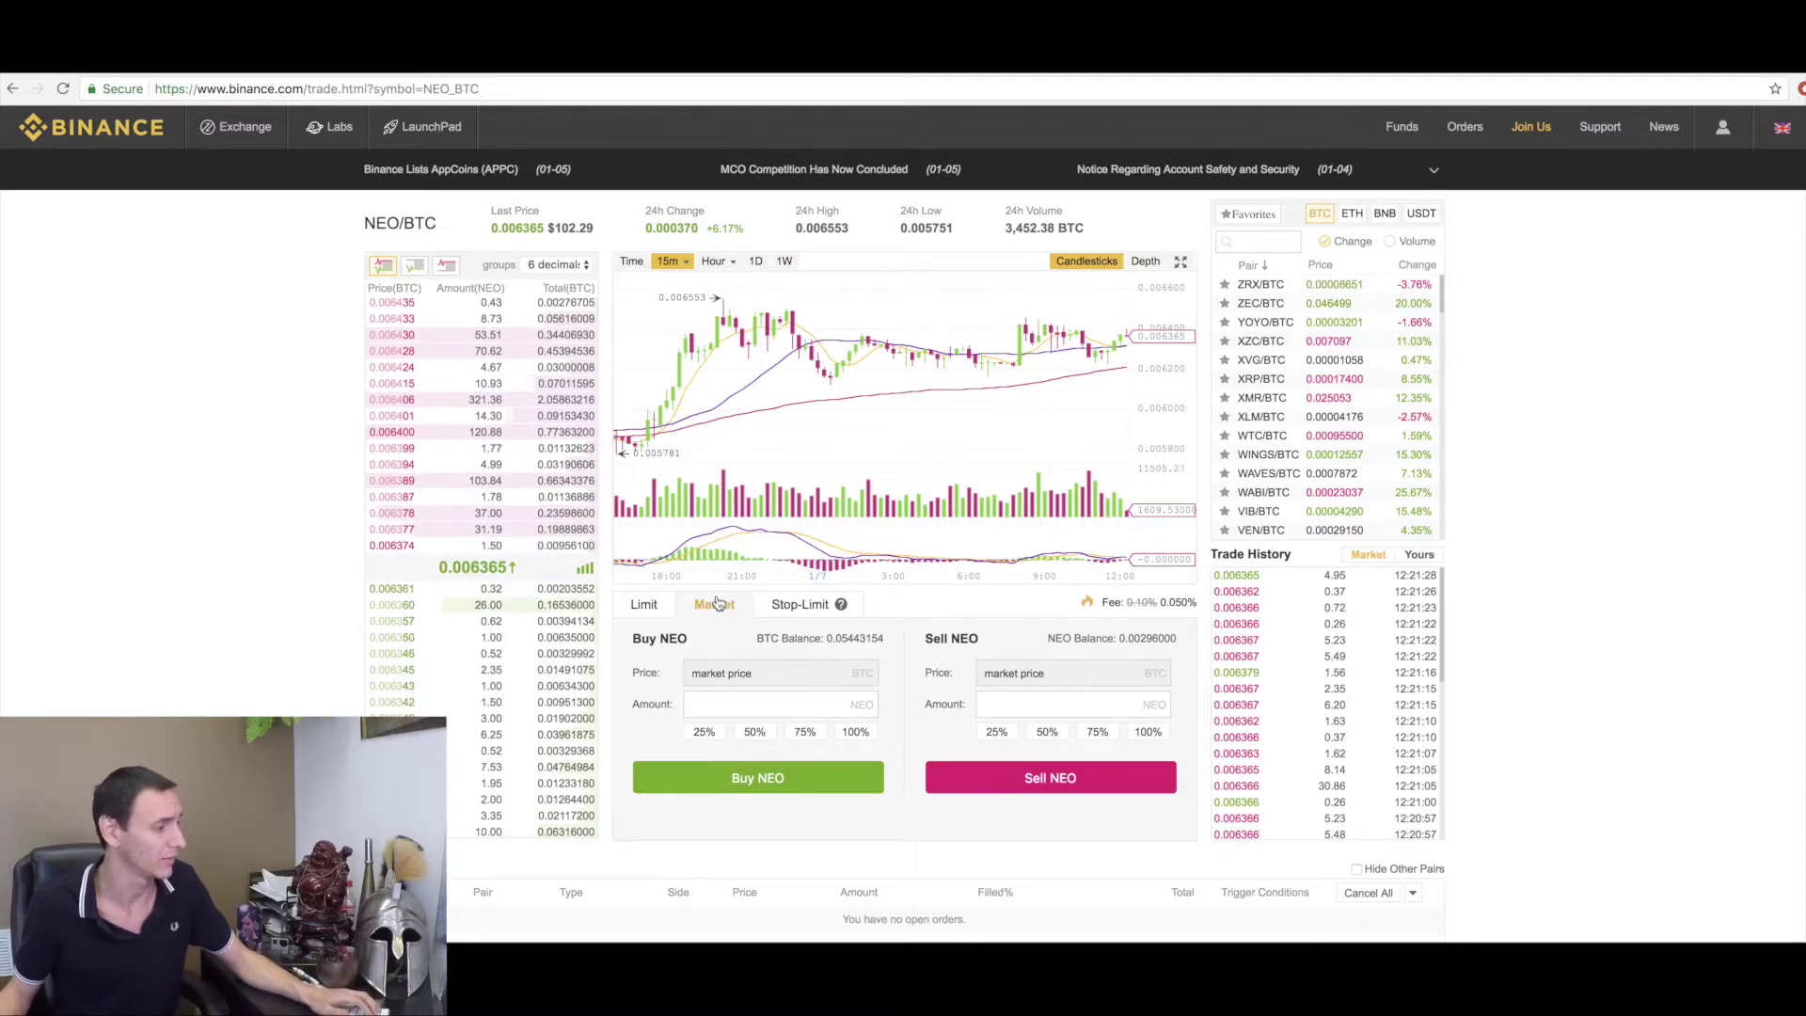
{"action": "left_click", "coordinate": [771, 703]}
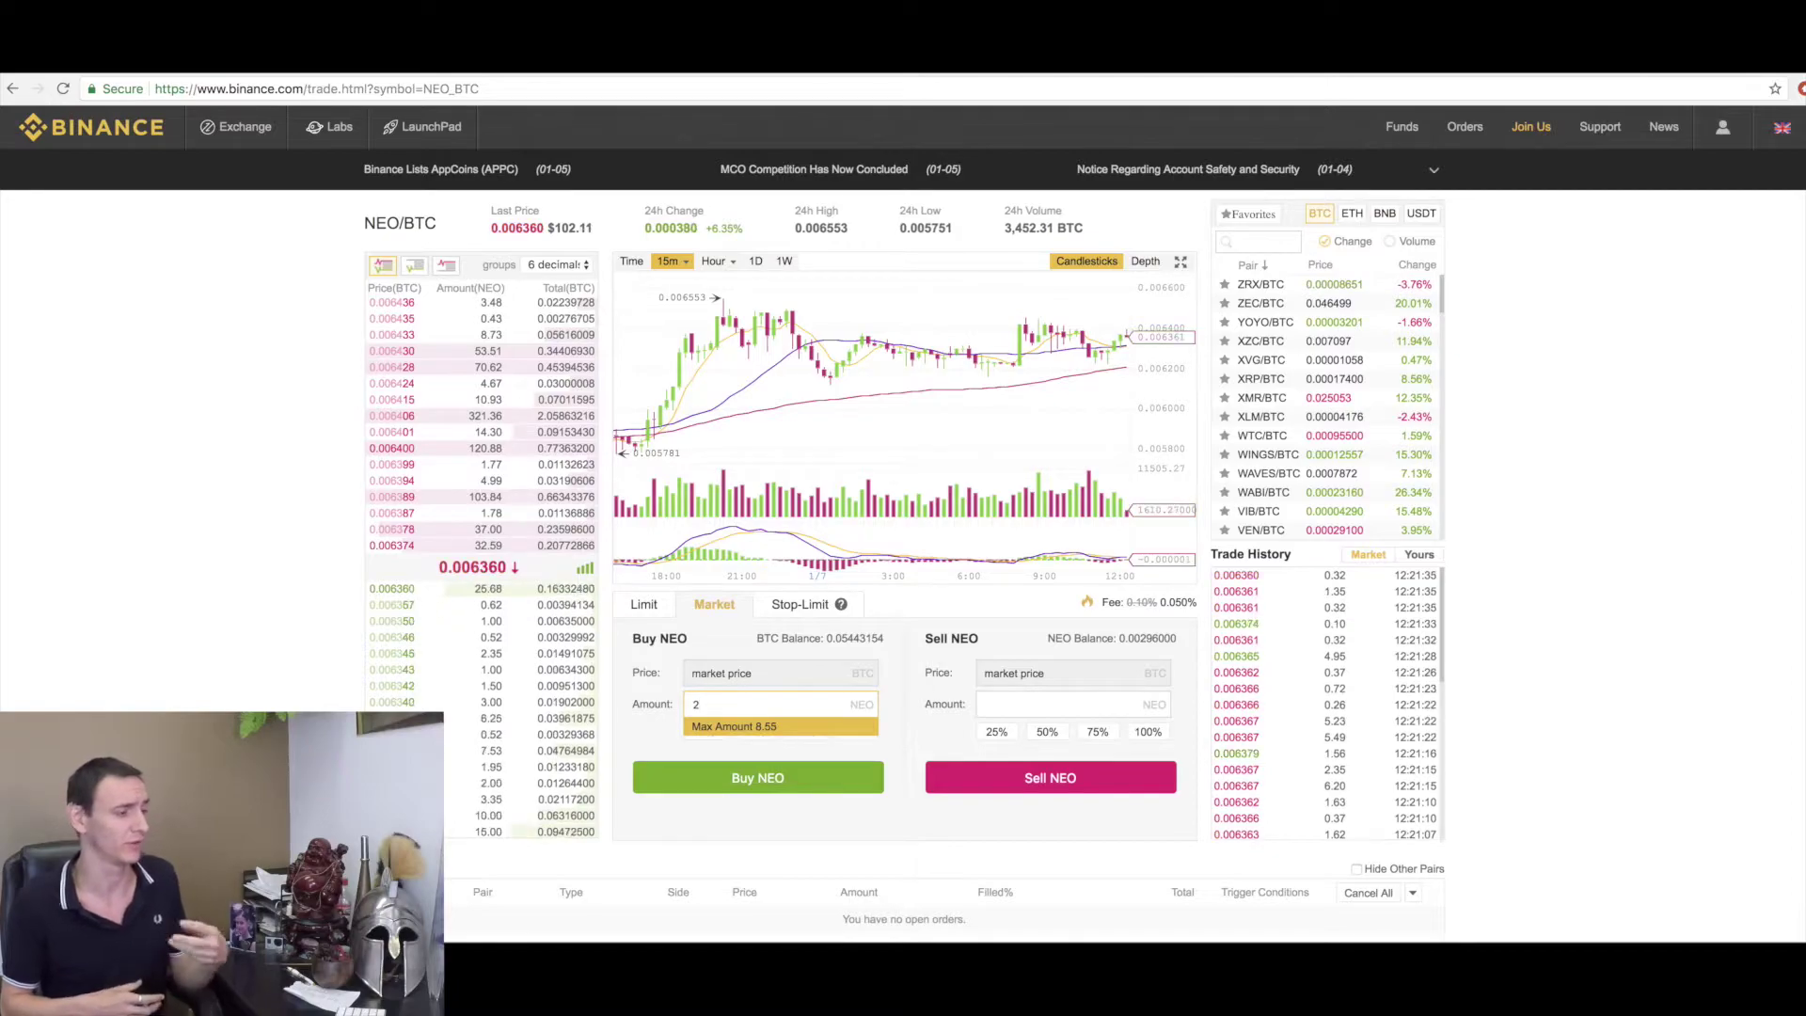
{"action": "type", "text": "2"}
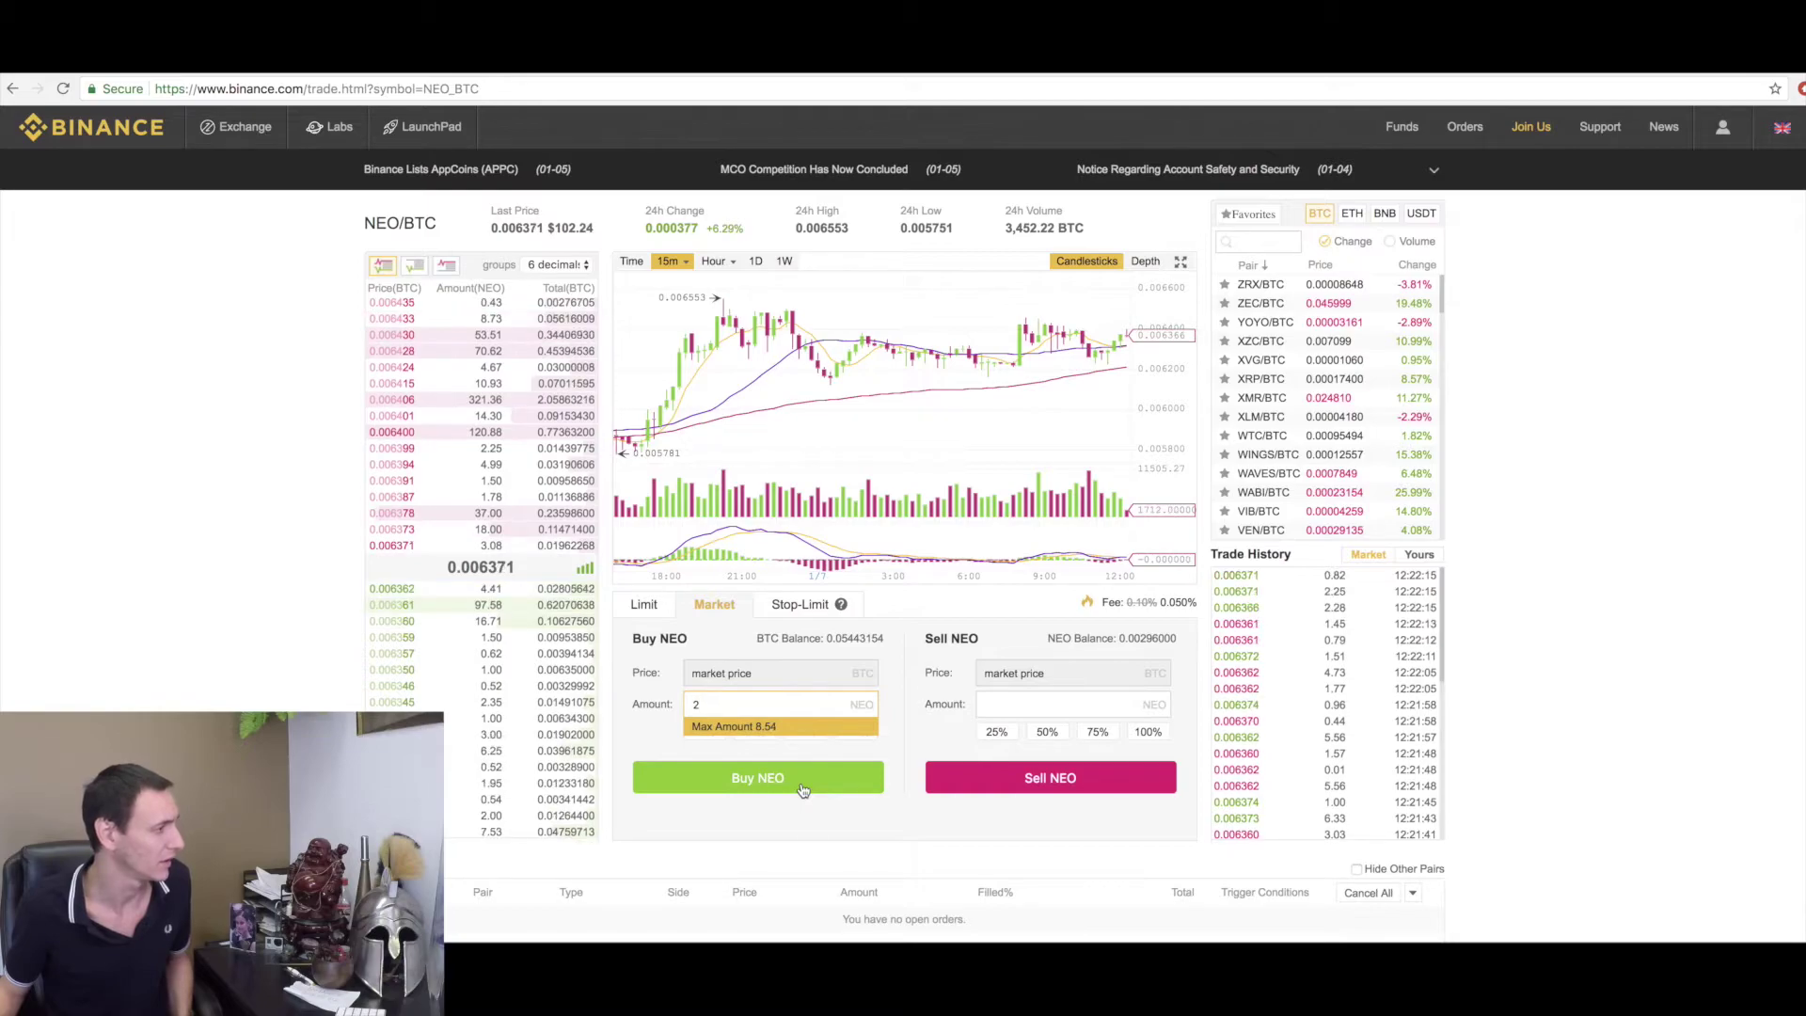
{"action": "left_click", "coordinate": [801, 789]}
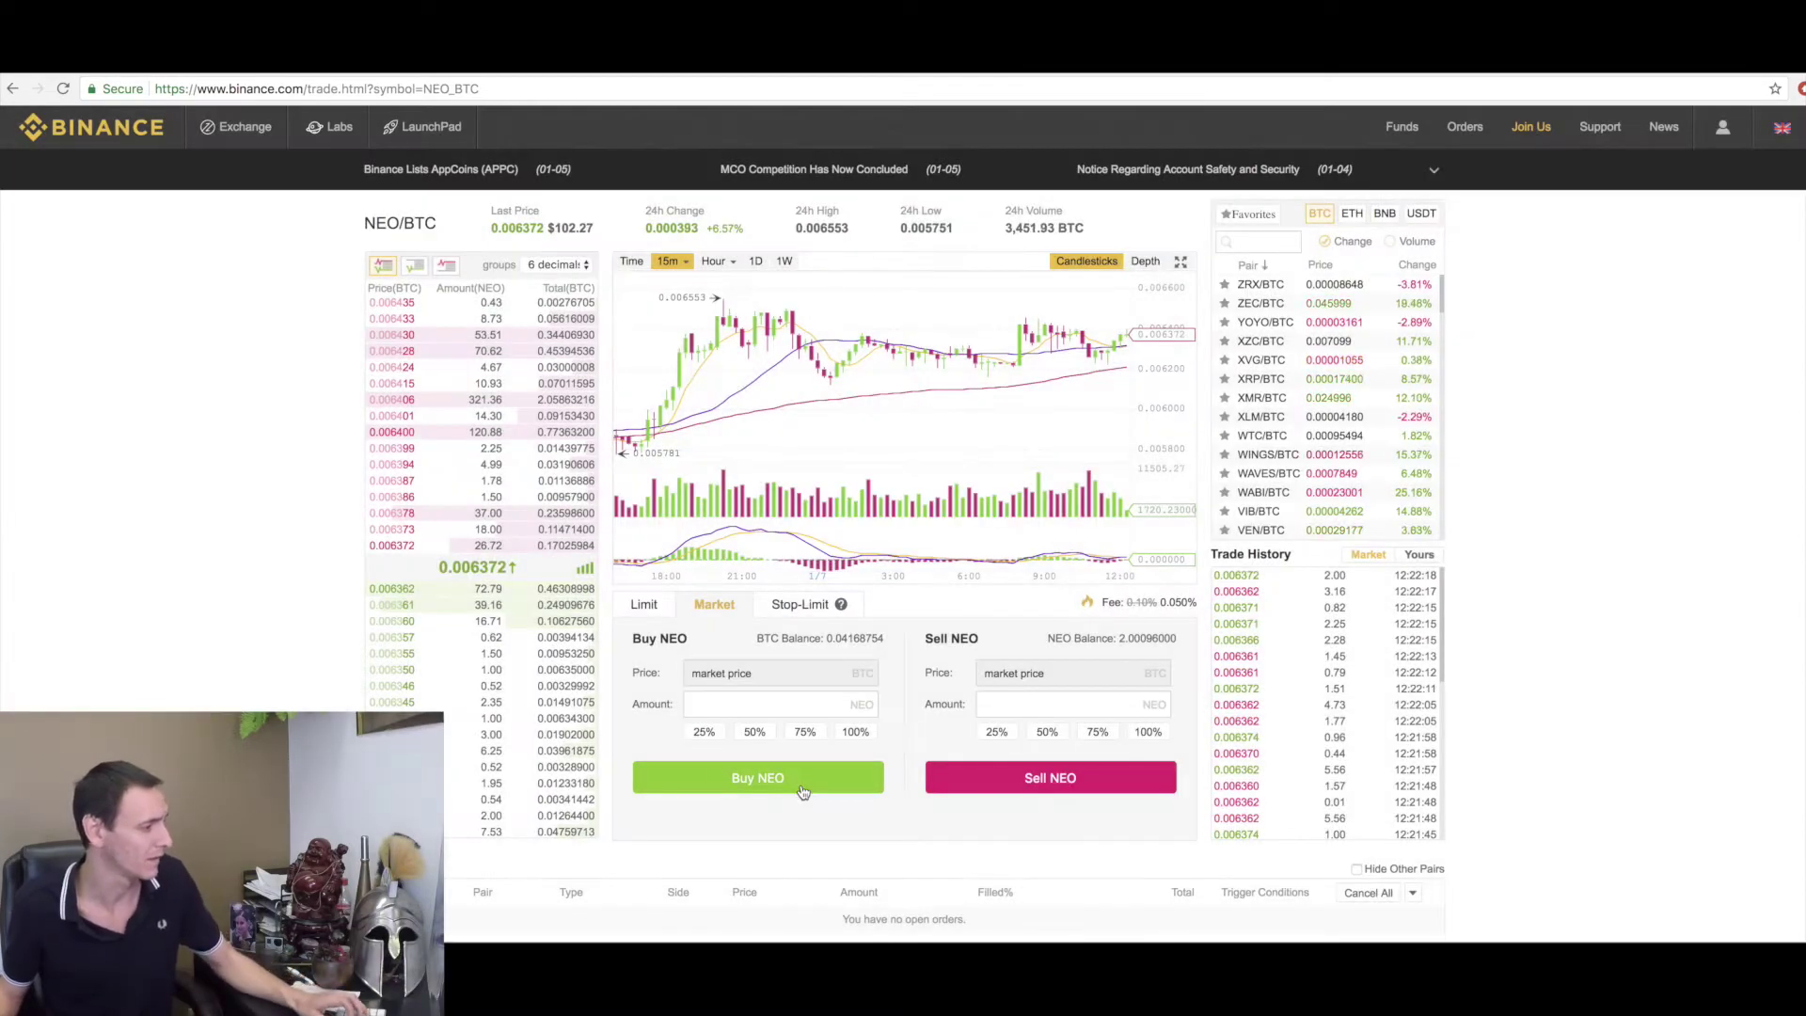
{"action": "scroll", "coordinate": [803, 797], "scroll_direction": "down", "scroll_amount": 2}
{"action": "scroll", "coordinate": [762, 791], "scroll_direction": "up", "scroll_amount": 3}
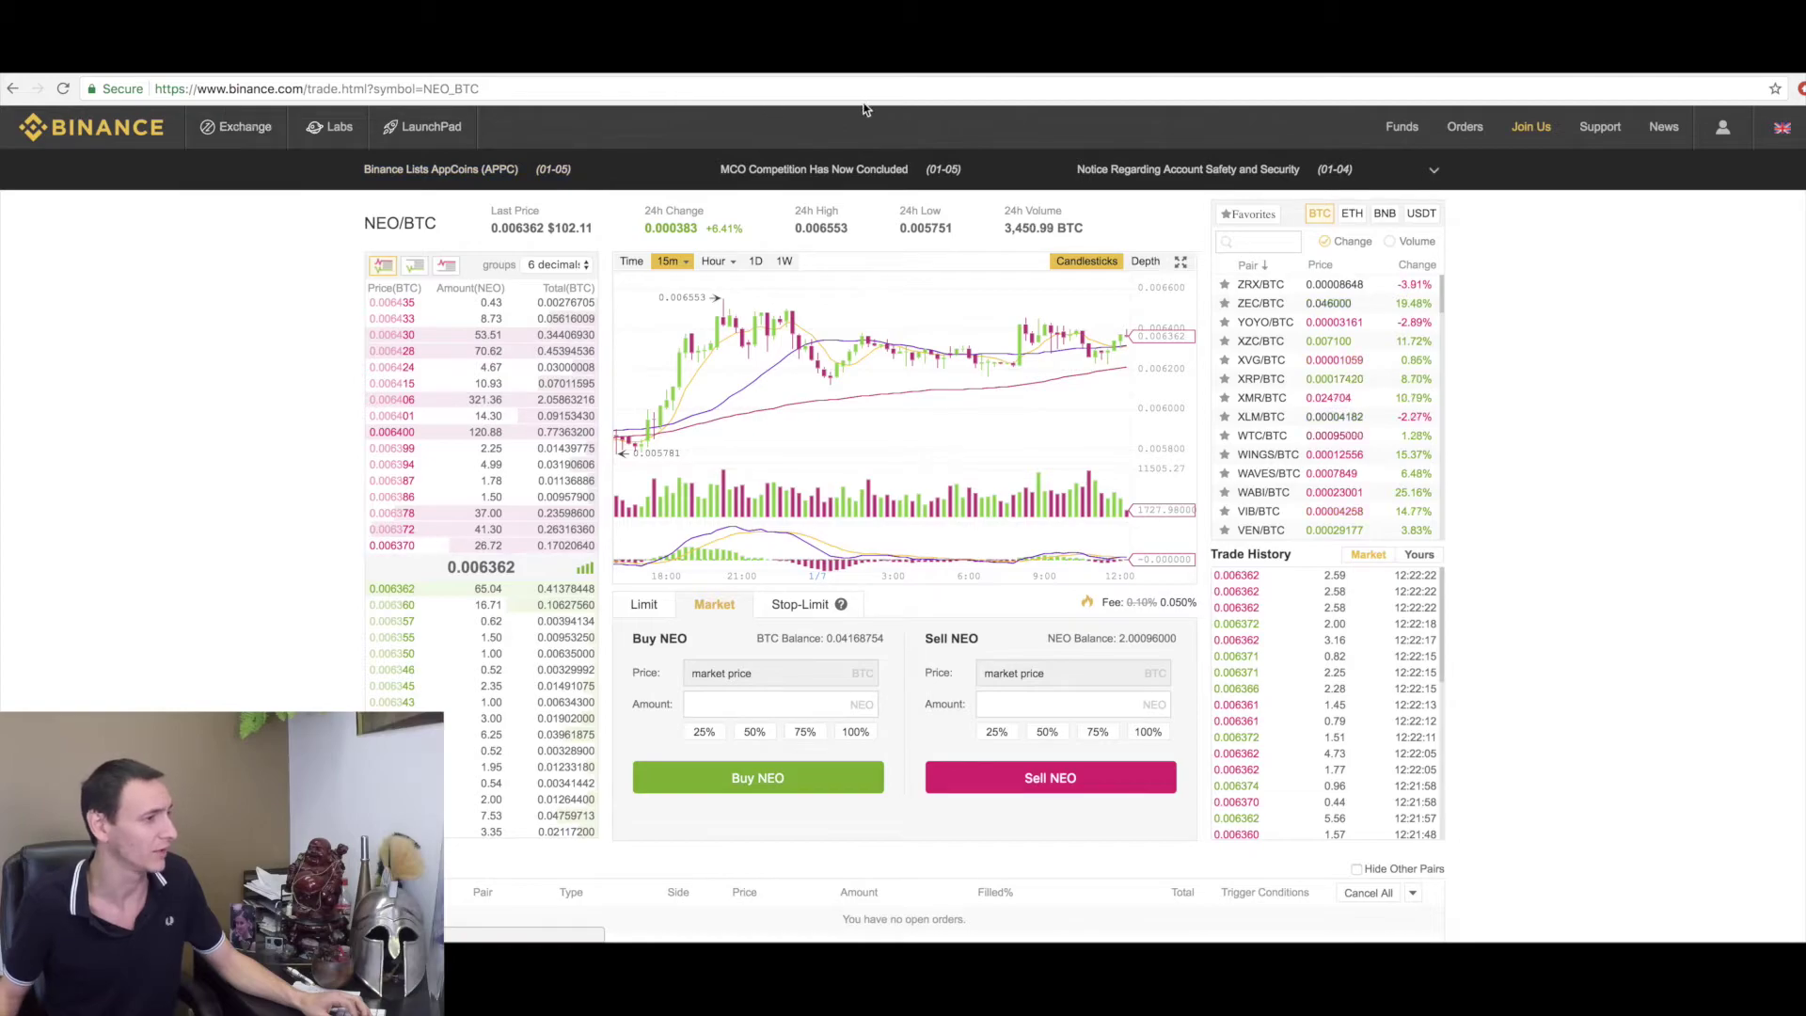
Step: Check the 2.00096 NEO balance on Deposits & Withdrawals, then switch to Neon Wallet
{"action": "mouse_move", "coordinate": [1402, 128]}
{"action": "left_click", "coordinate": [1353, 164]}
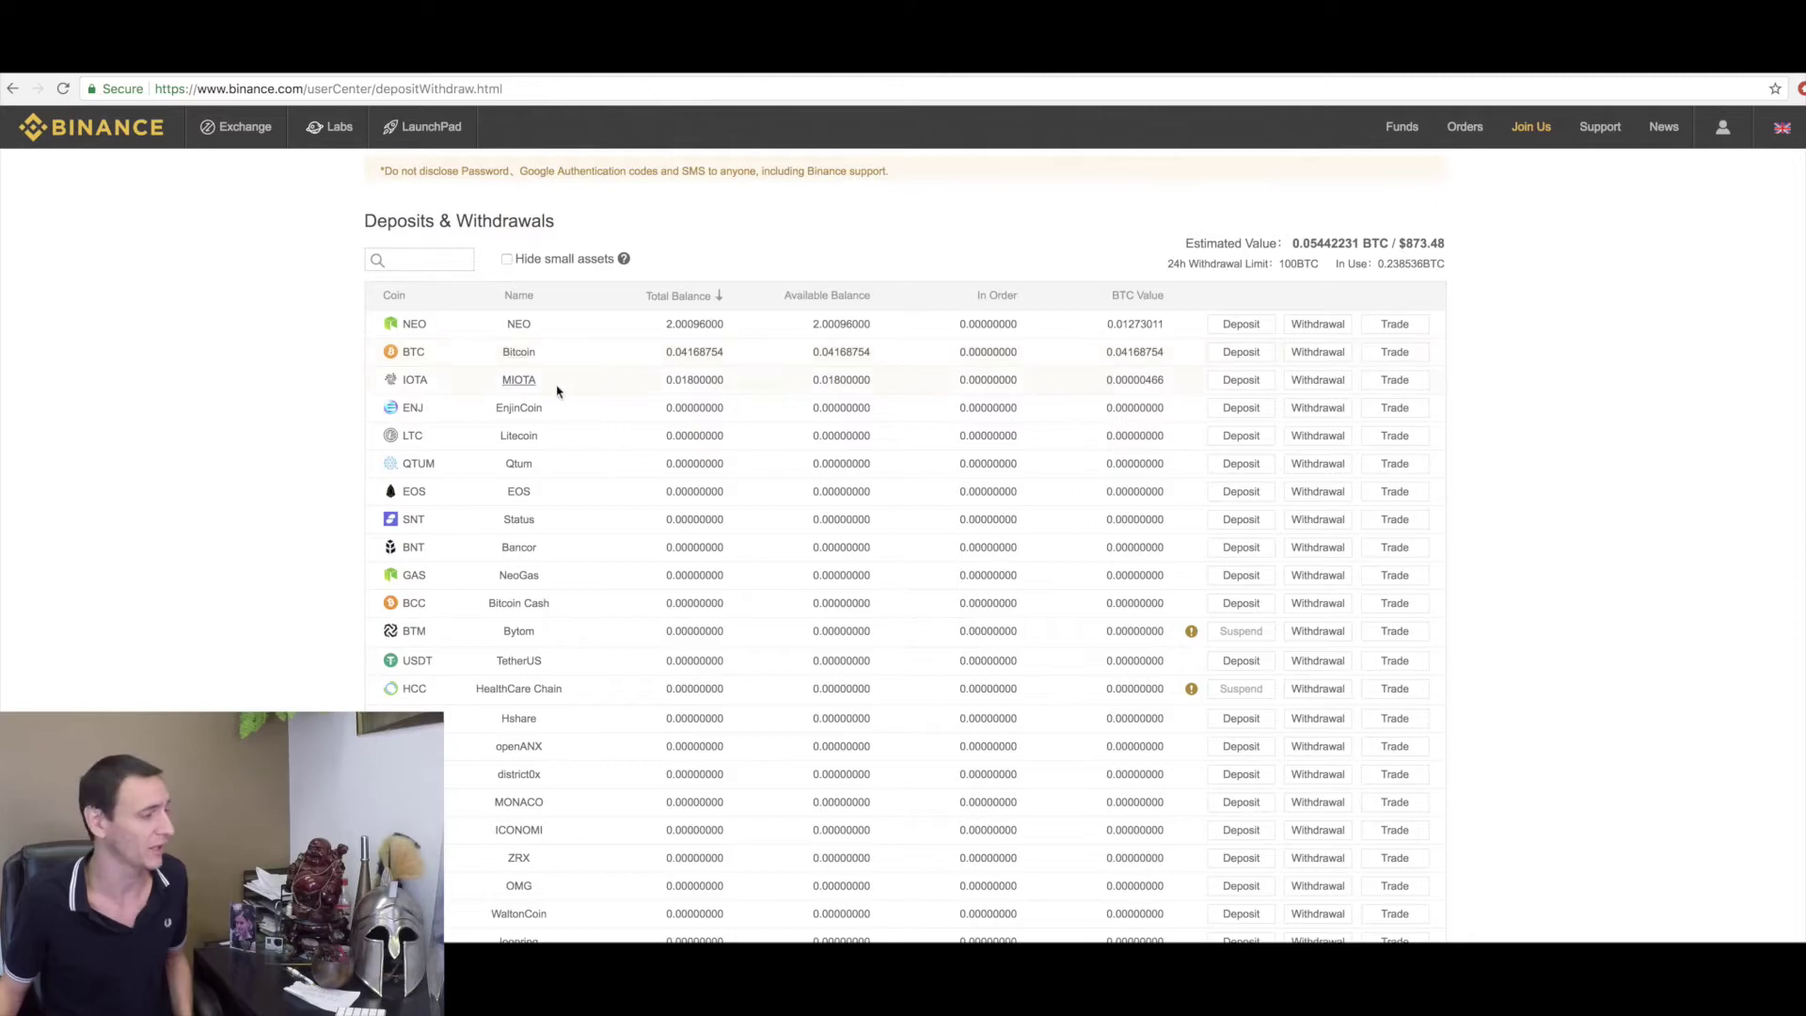
{"action": "scroll", "coordinate": [167, 535], "scroll_direction": "down", "scroll_amount": 1}
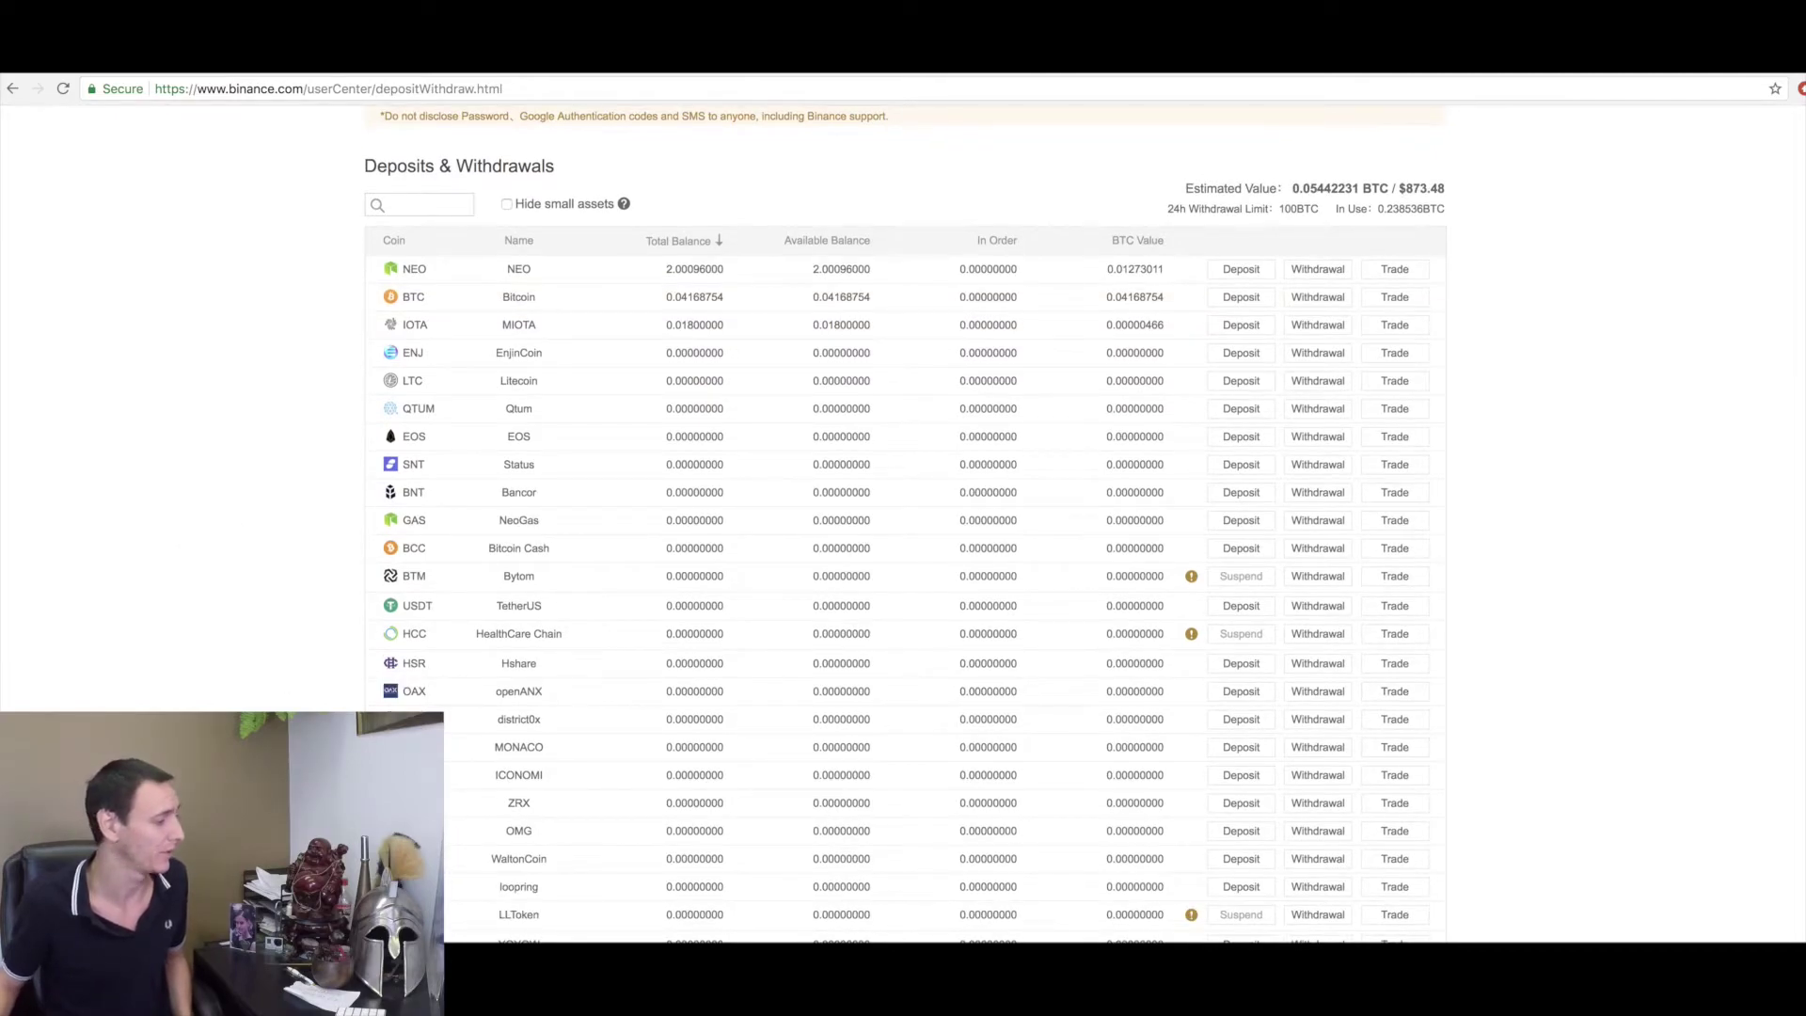
{"action": "key", "text": "super+Tab"}
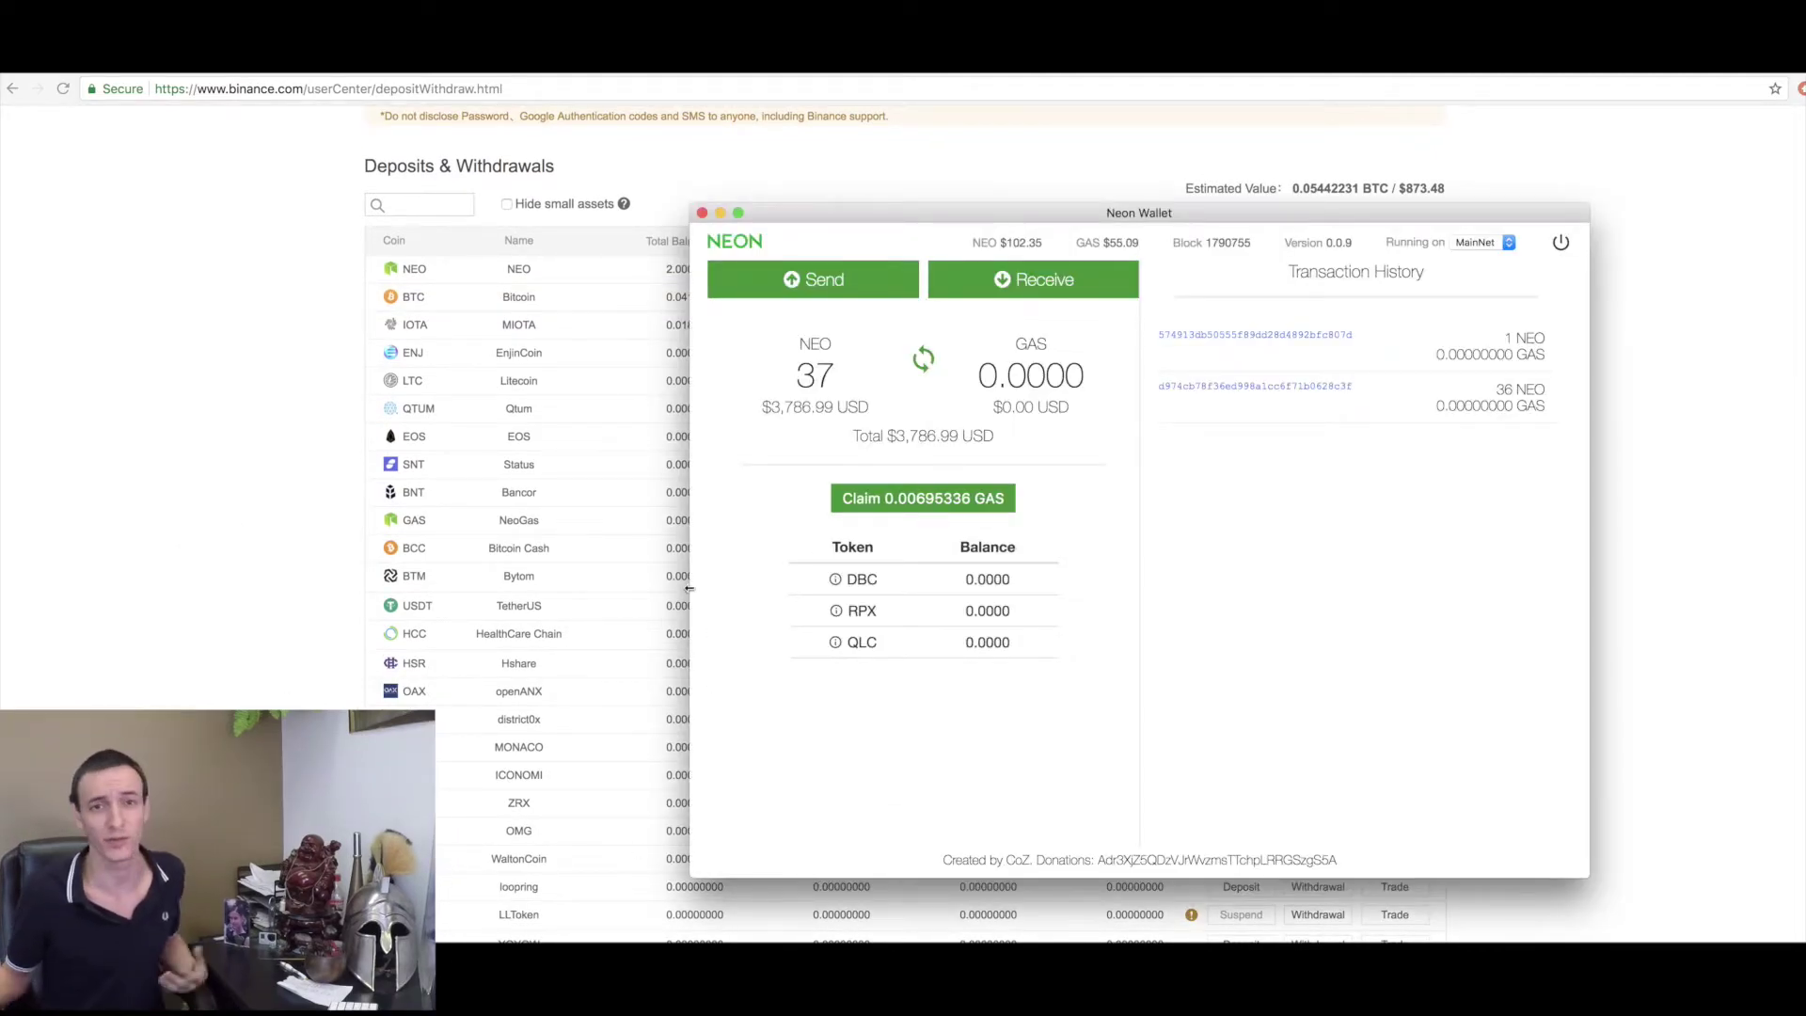
Step: Claim the pending GAS in Neon Wallet, bringing the GAS balance to 0.0070
{"action": "left_click_drag", "start_coordinate": [951, 216], "coordinate": [994, 169]}
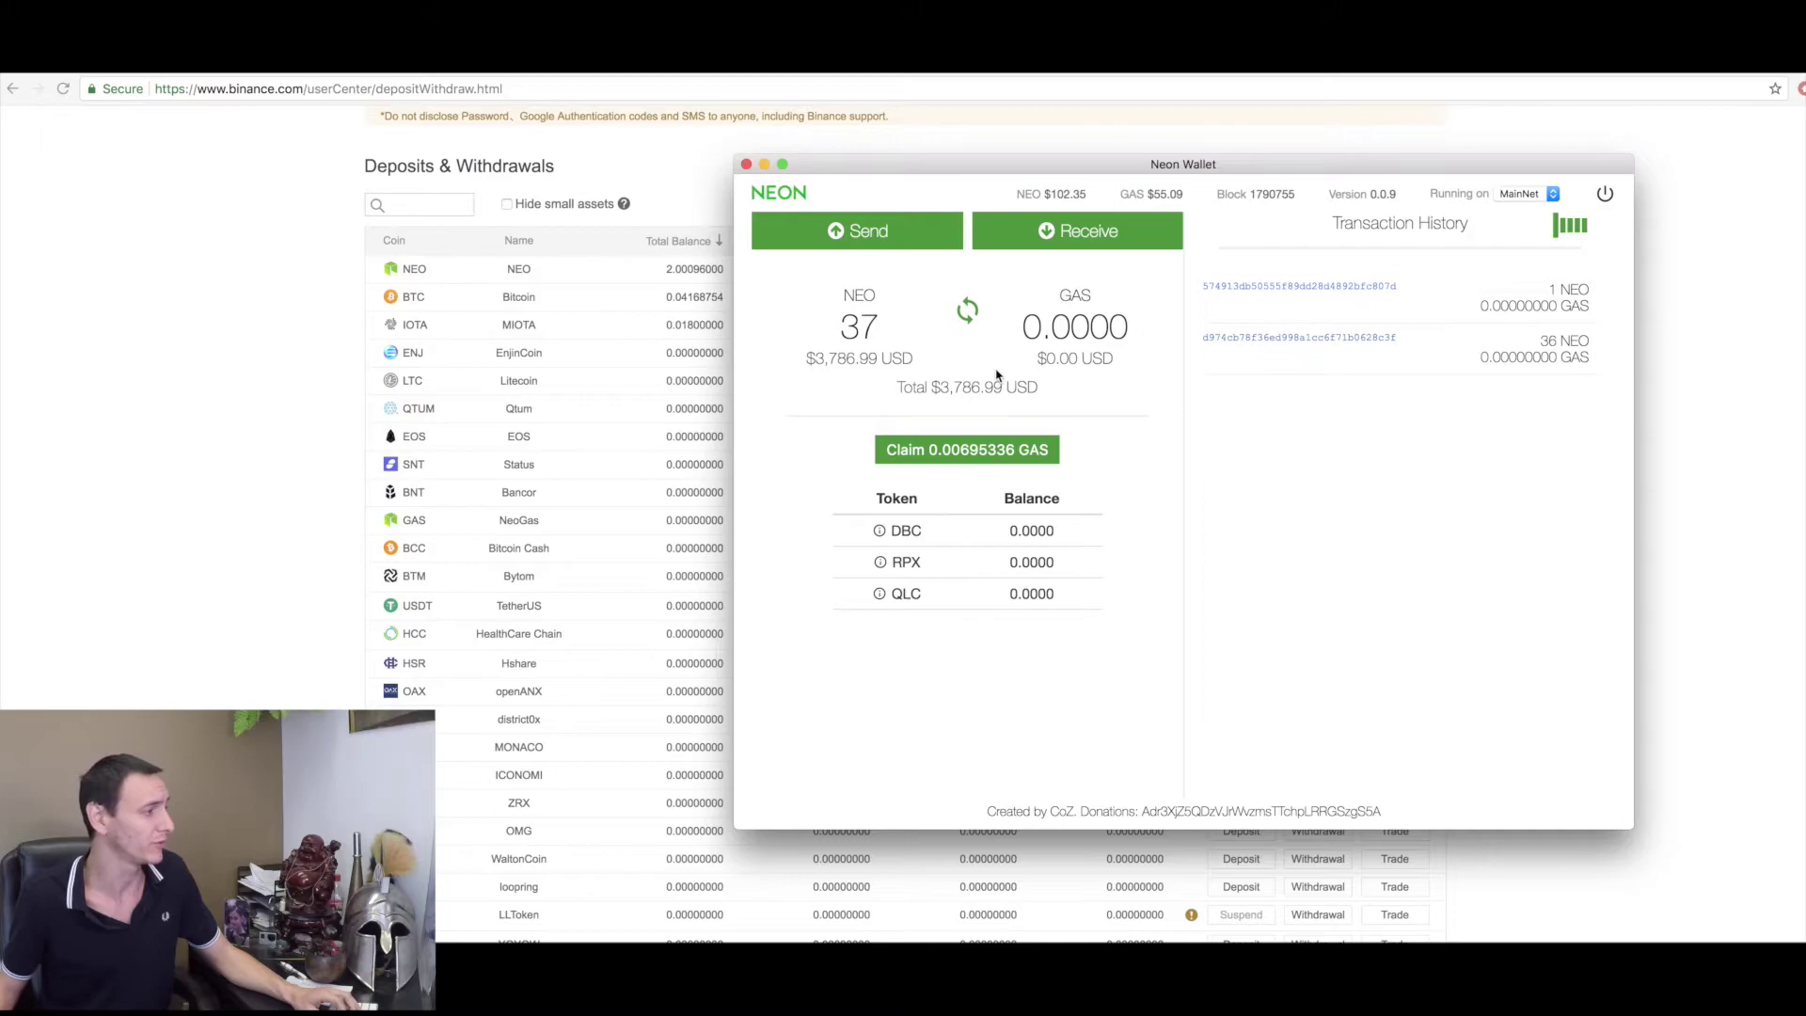
{"action": "left_click", "coordinate": [251, 440]}
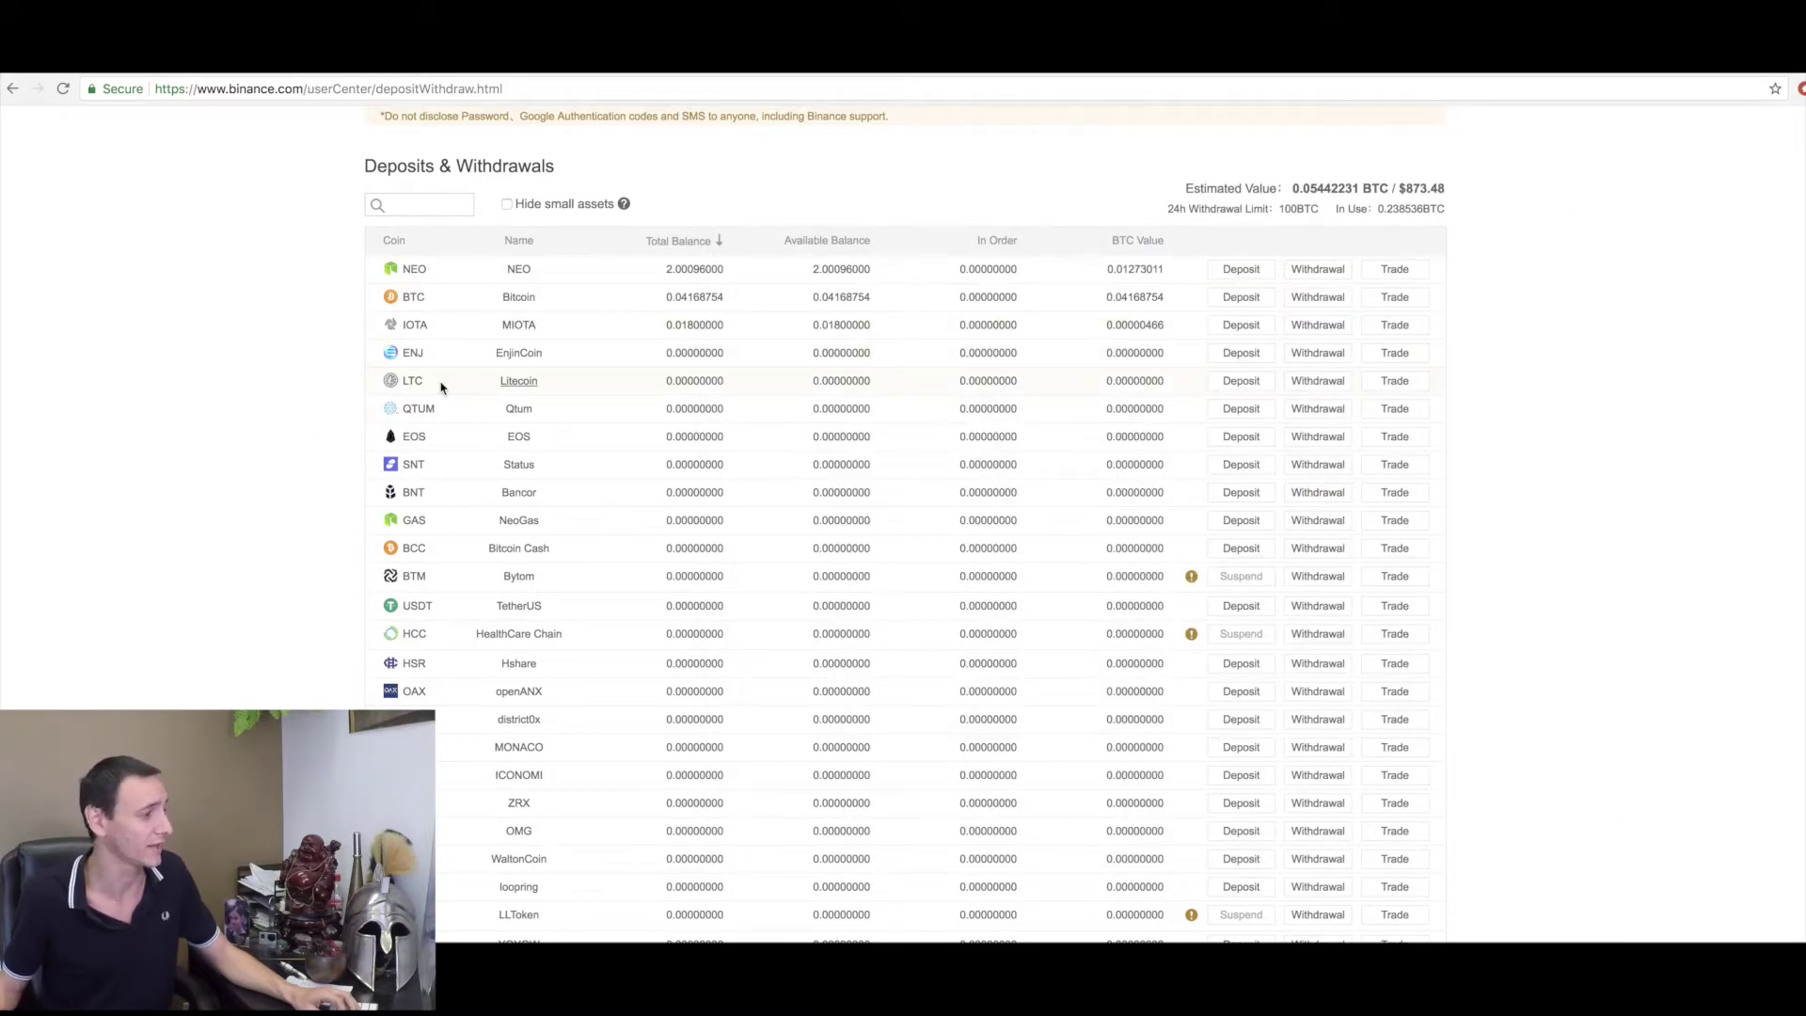
{"action": "scroll", "coordinate": [423, 437], "scroll_direction": "down", "scroll_amount": 1}
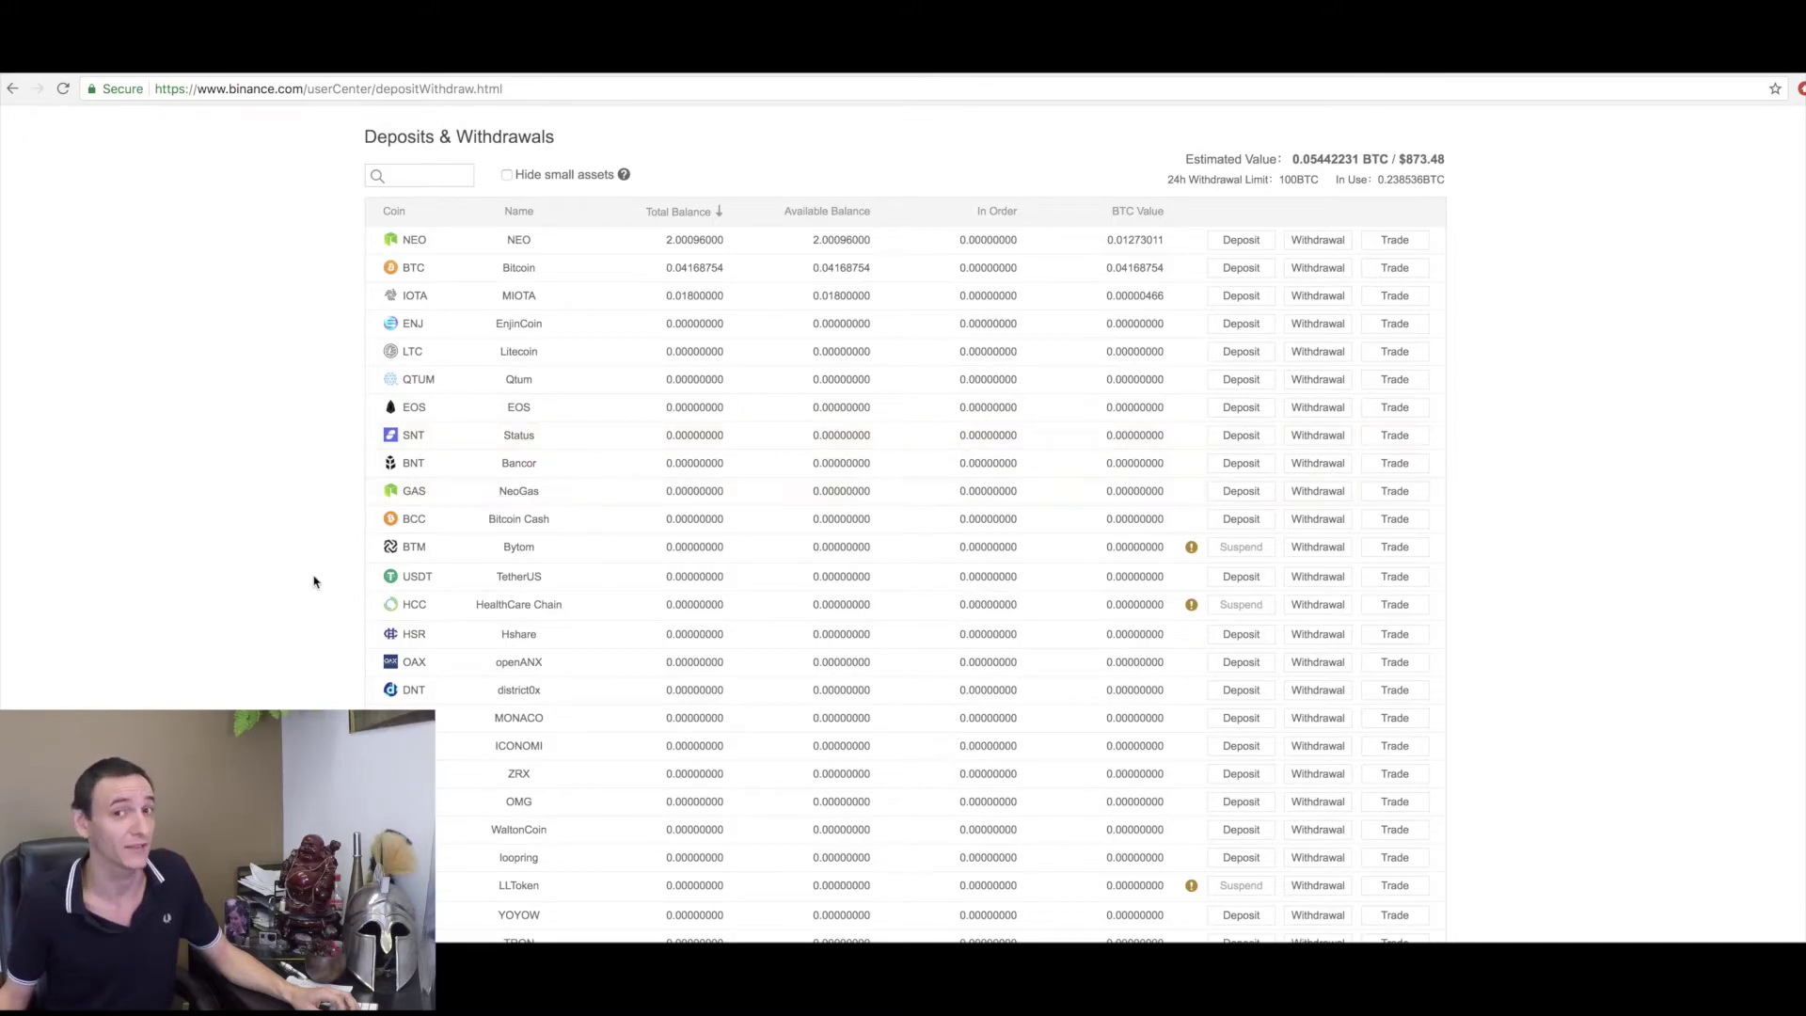
{"action": "key", "text": "super+Tab"}
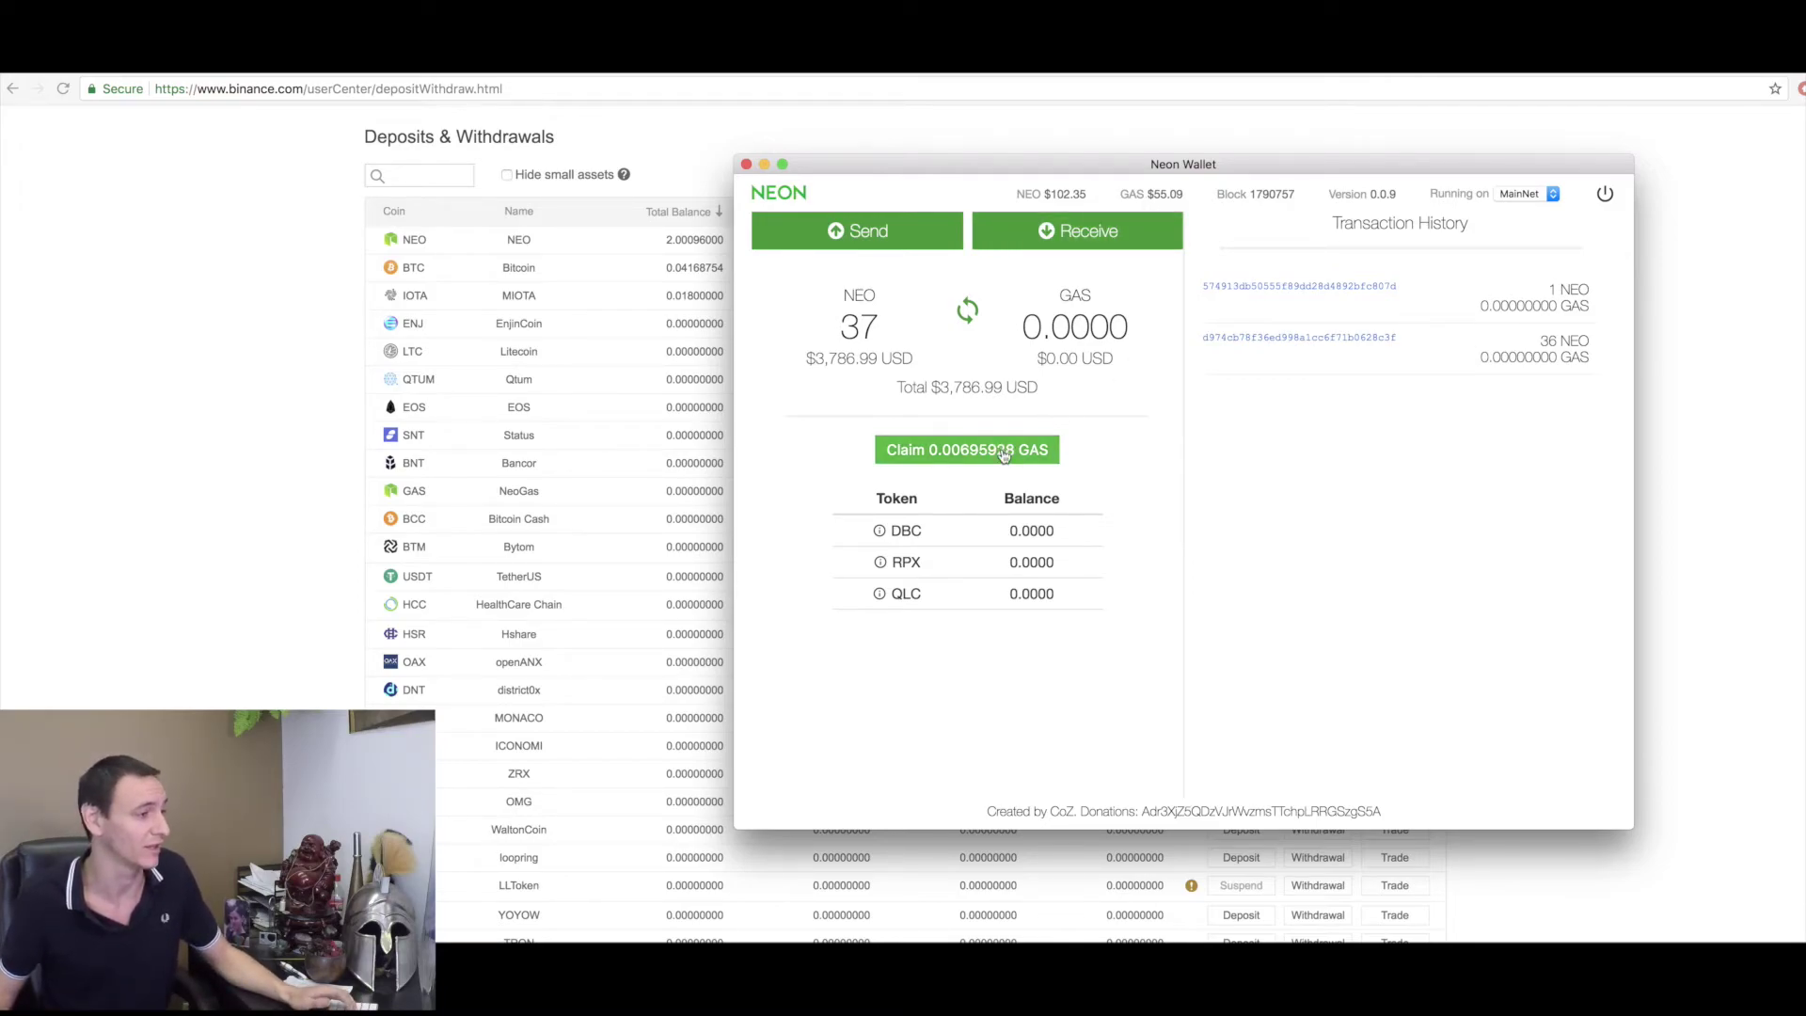
{"action": "mouse_move", "coordinate": [966, 449]}
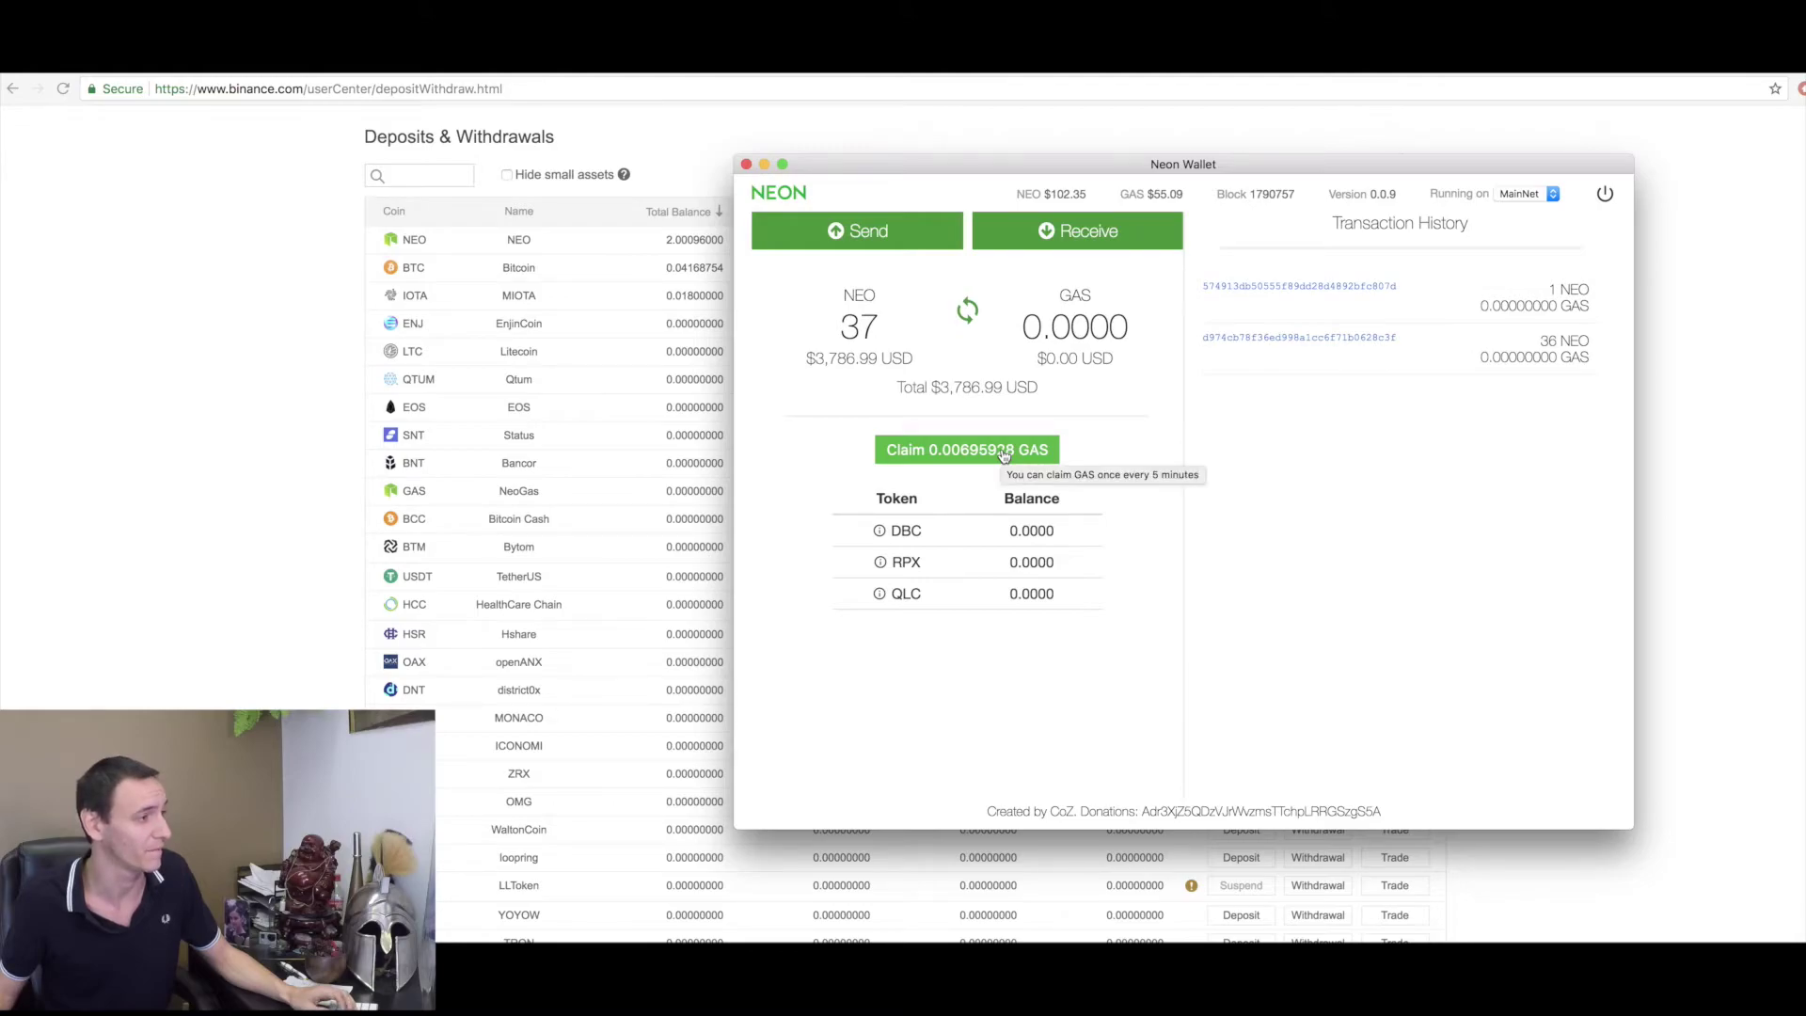
{"action": "left_click", "coordinate": [1005, 454]}
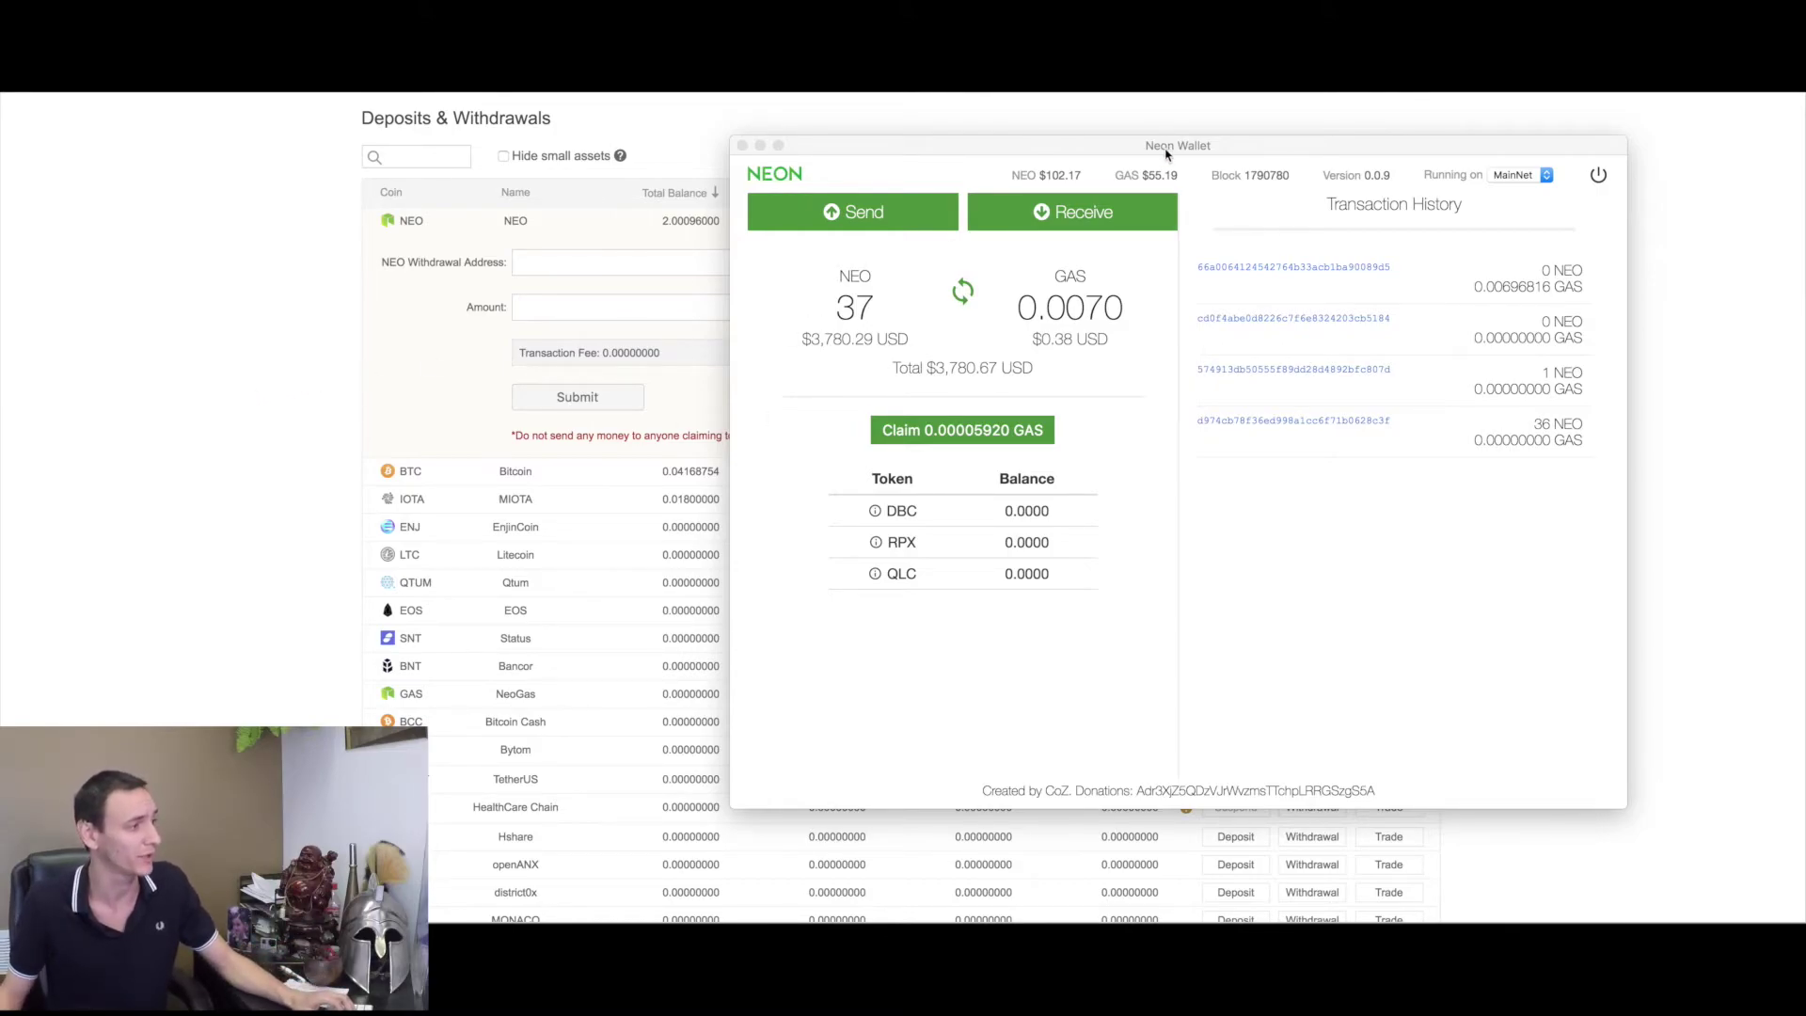
Step: Display the wallet's public NEO receiving address, then close the popup
{"action": "left_click_drag", "start_coordinate": [1167, 147], "coordinate": [1150, 141]}
{"action": "left_click", "coordinate": [1056, 209]}
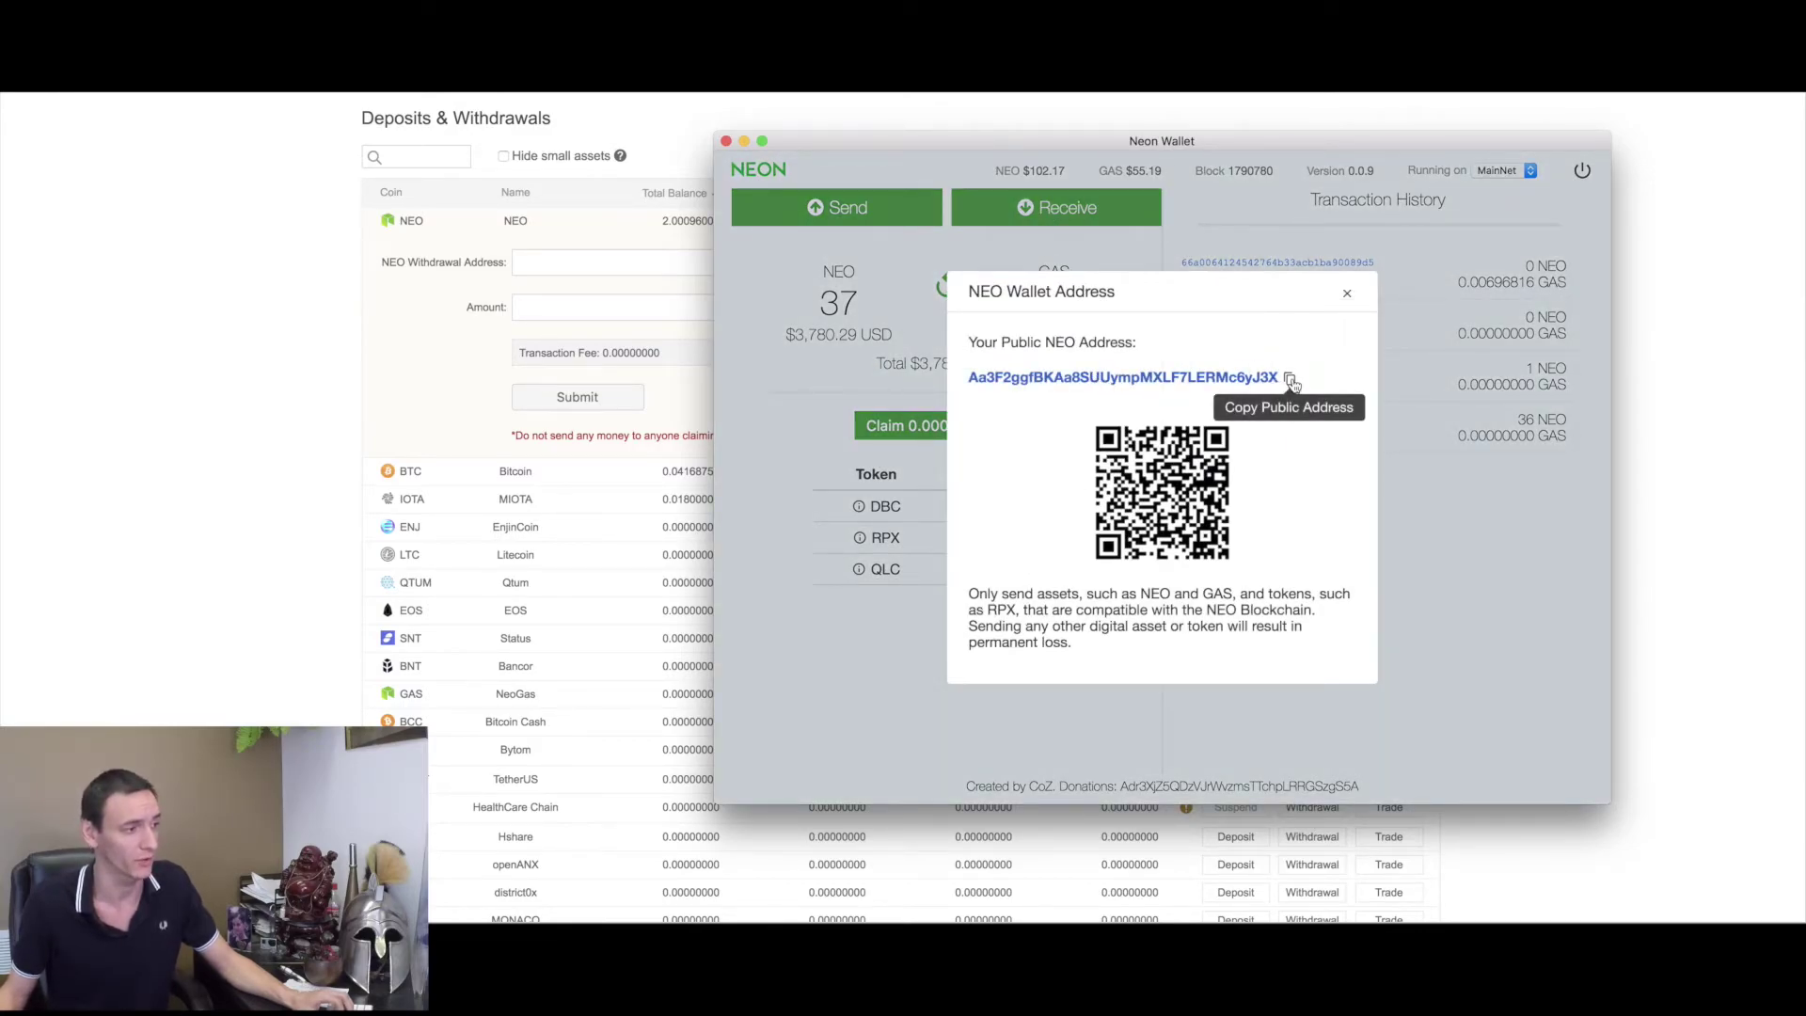
{"action": "left_click", "coordinate": [1351, 297]}
Step: Open the Binance NEO withdrawal form and paste the Neon Wallet address as destination
{"action": "left_click", "coordinate": [317, 315]}
{"action": "scroll", "coordinate": [487, 345], "scroll_direction": "up", "scroll_amount": 2}
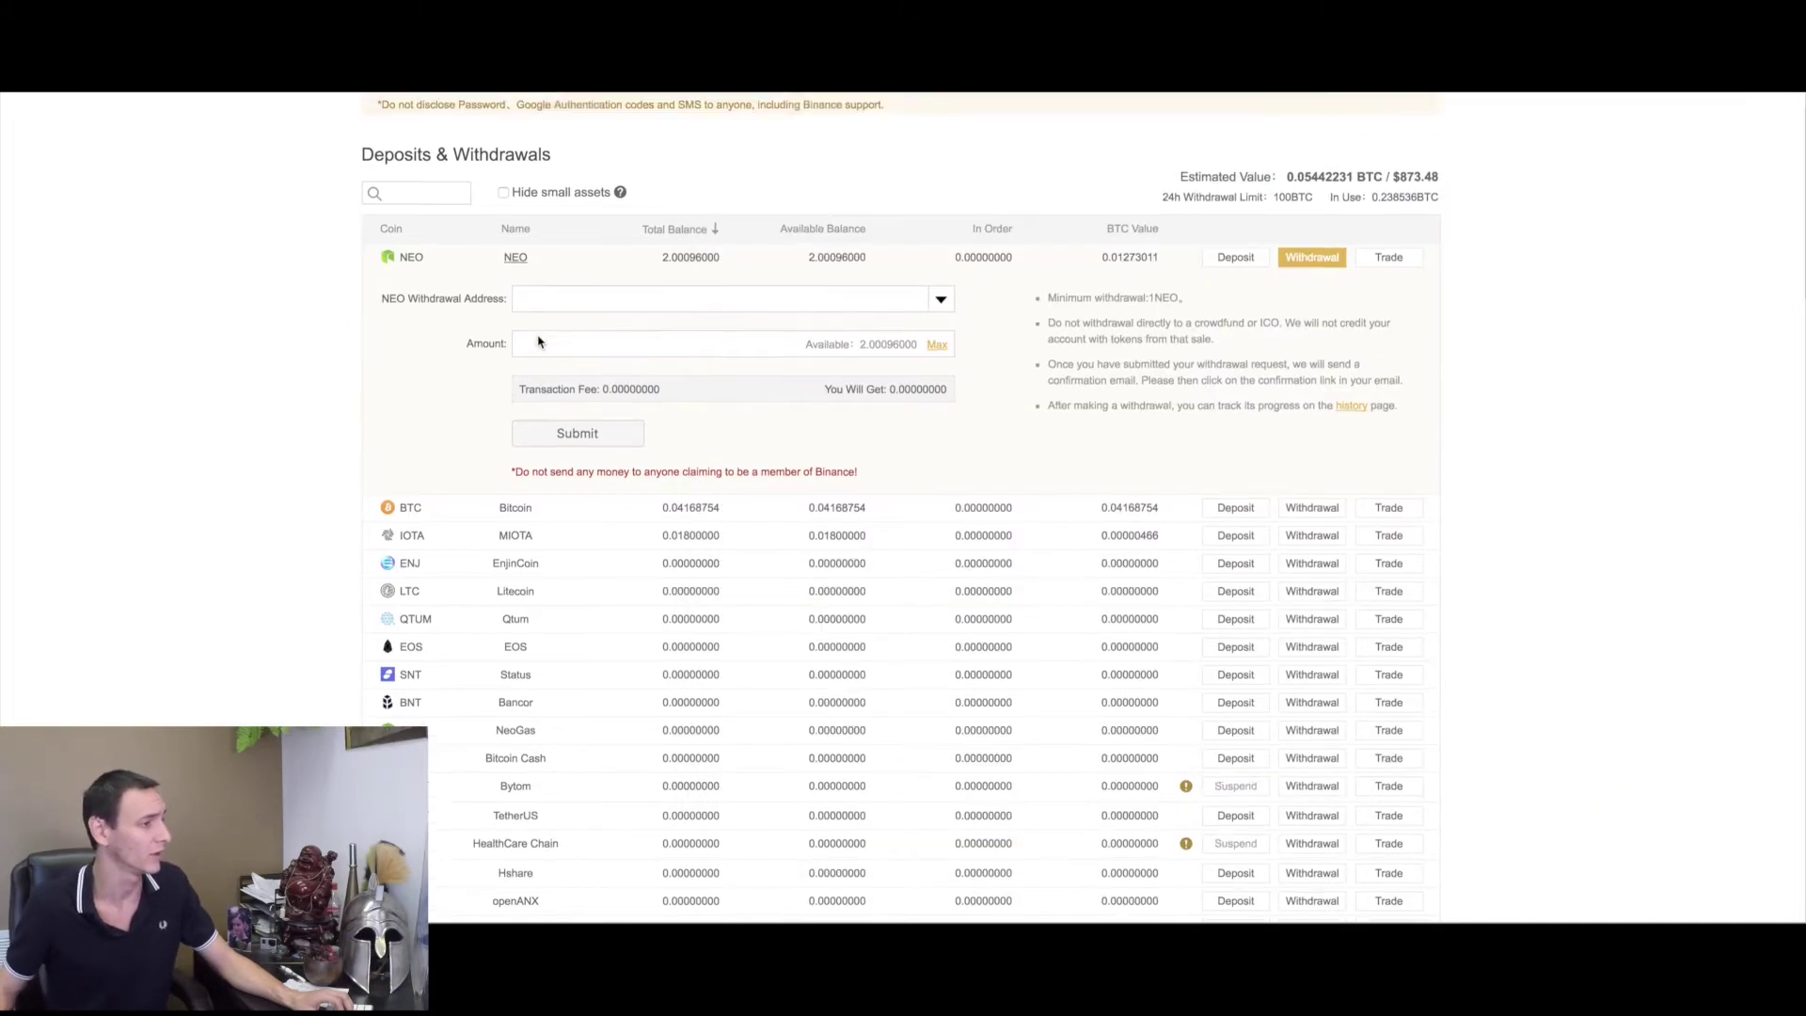
{"action": "scroll", "coordinate": [706, 283], "scroll_direction": "up", "scroll_amount": 2}
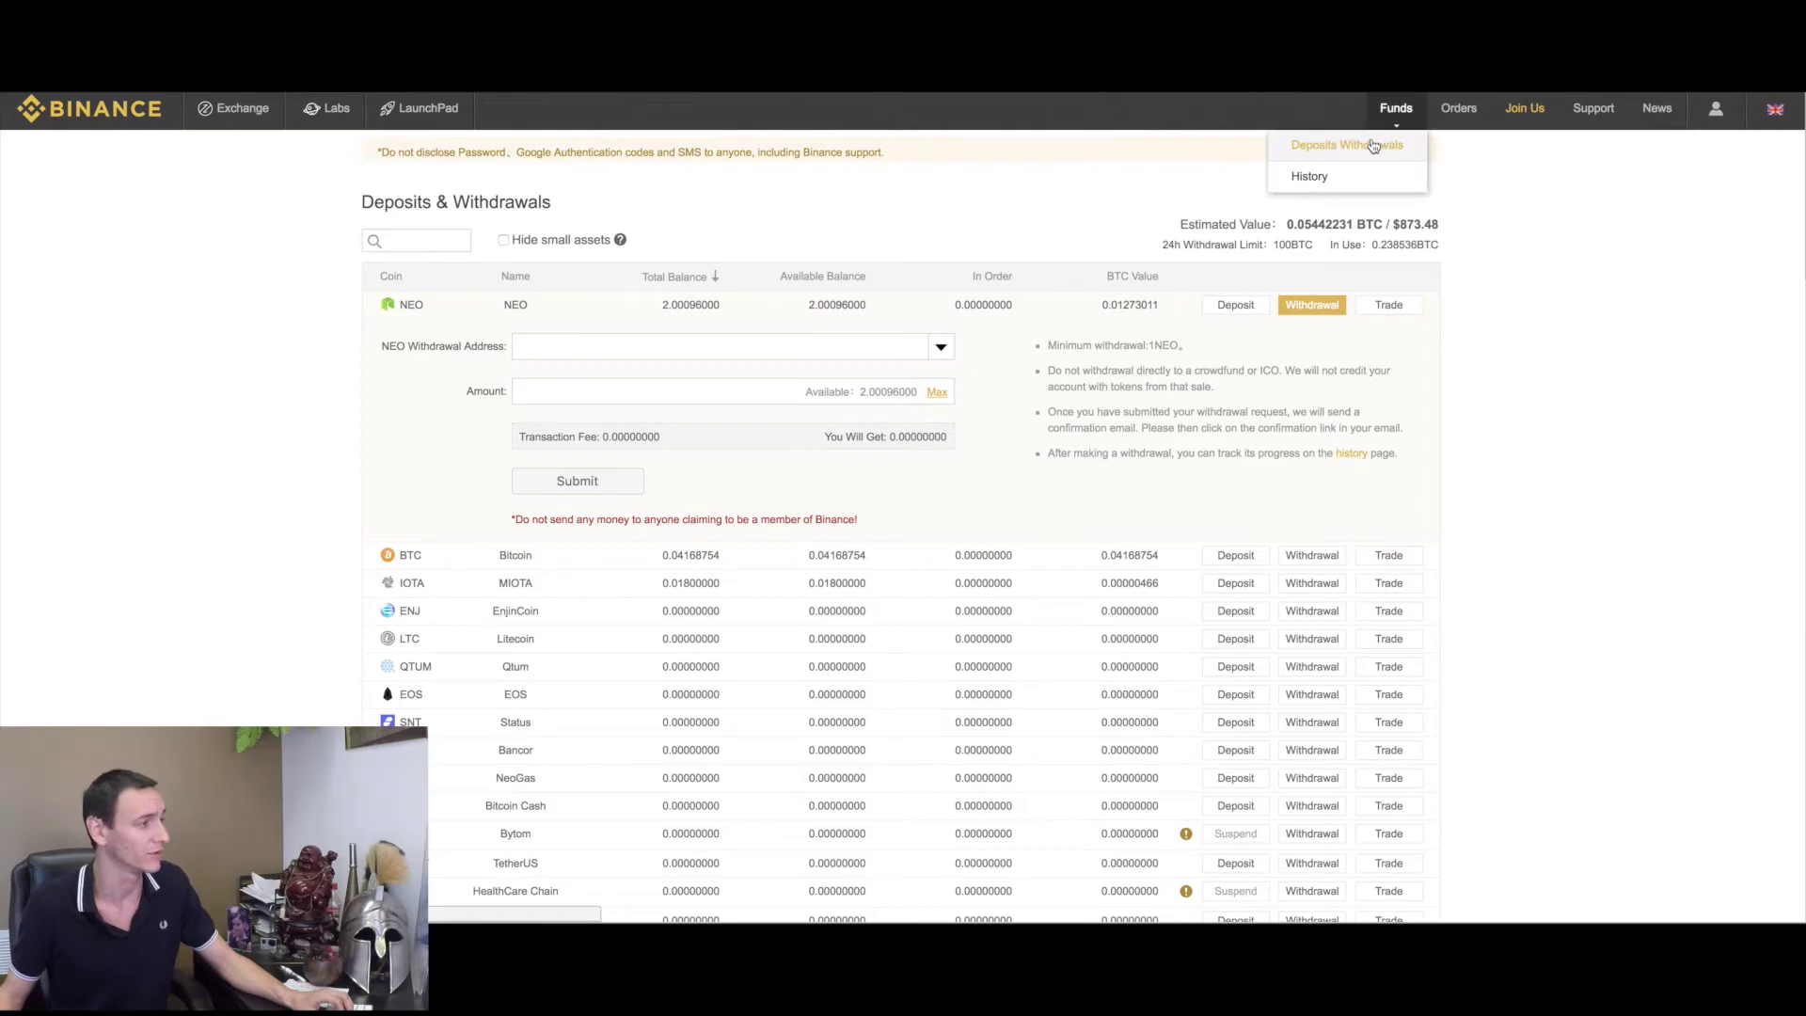
{"action": "left_click", "coordinate": [1373, 145]}
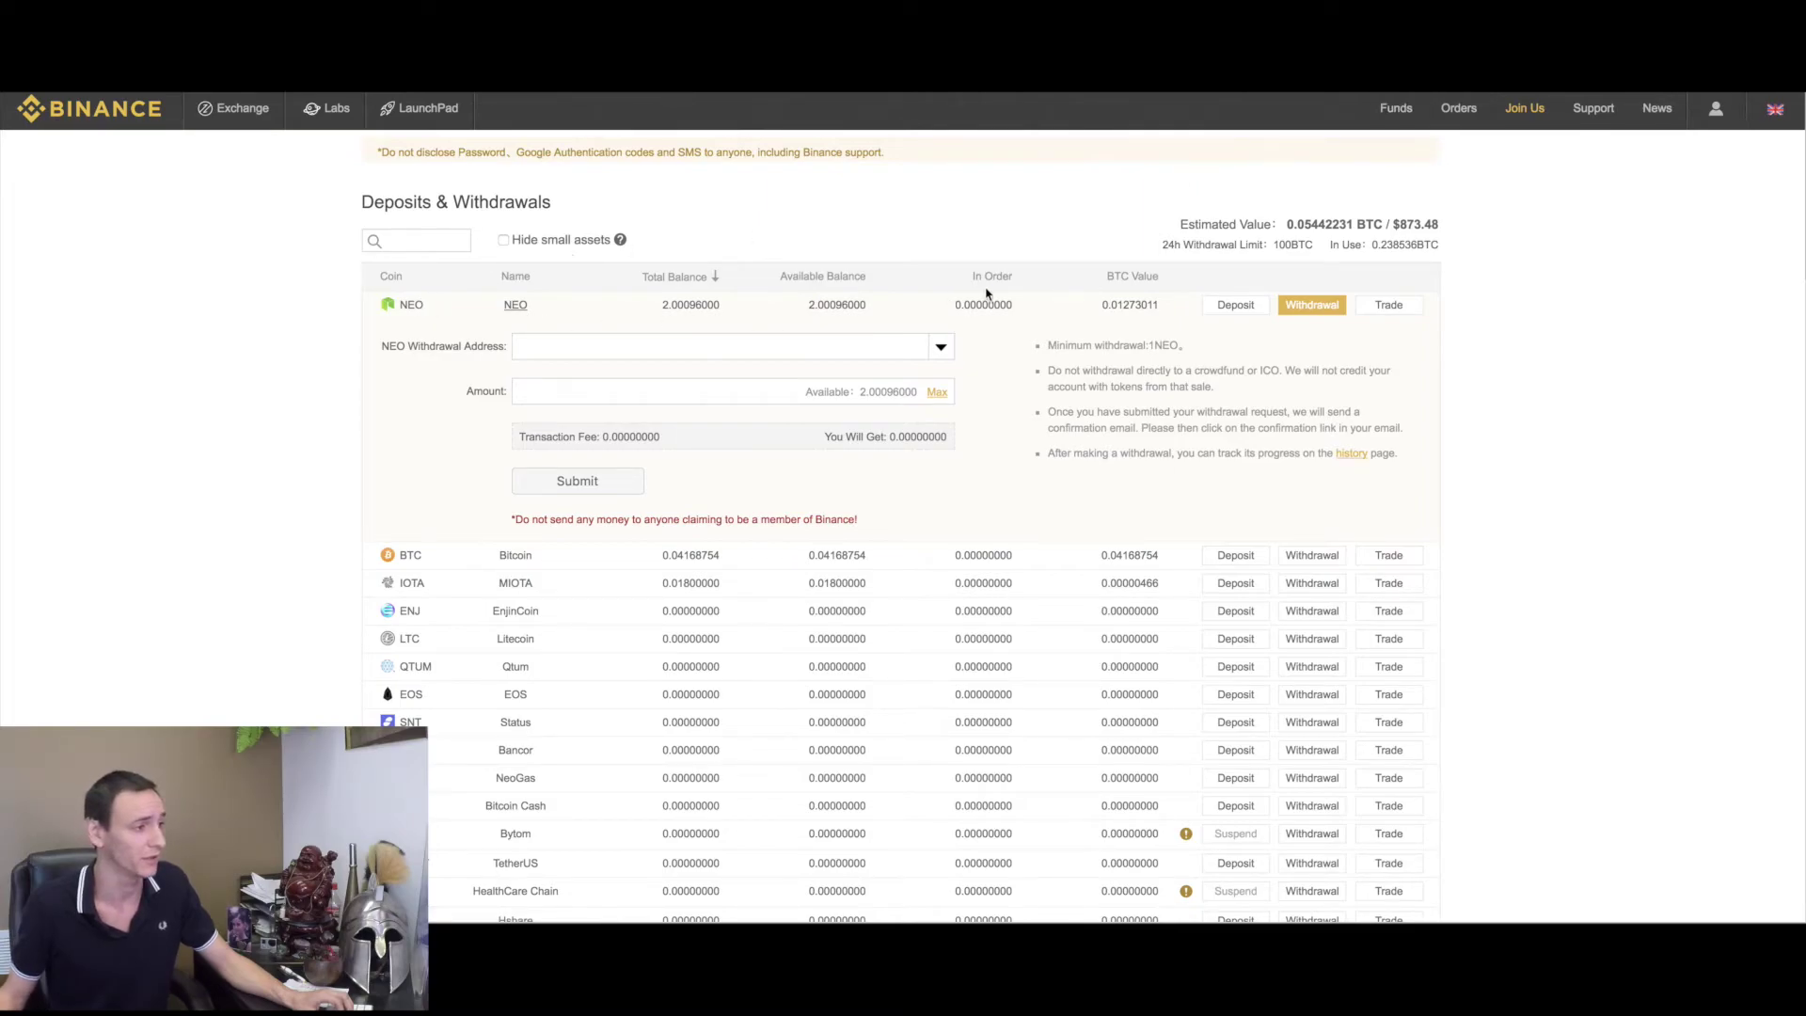
{"action": "left_click", "coordinate": [1305, 309]}
{"action": "left_click", "coordinate": [1305, 307]}
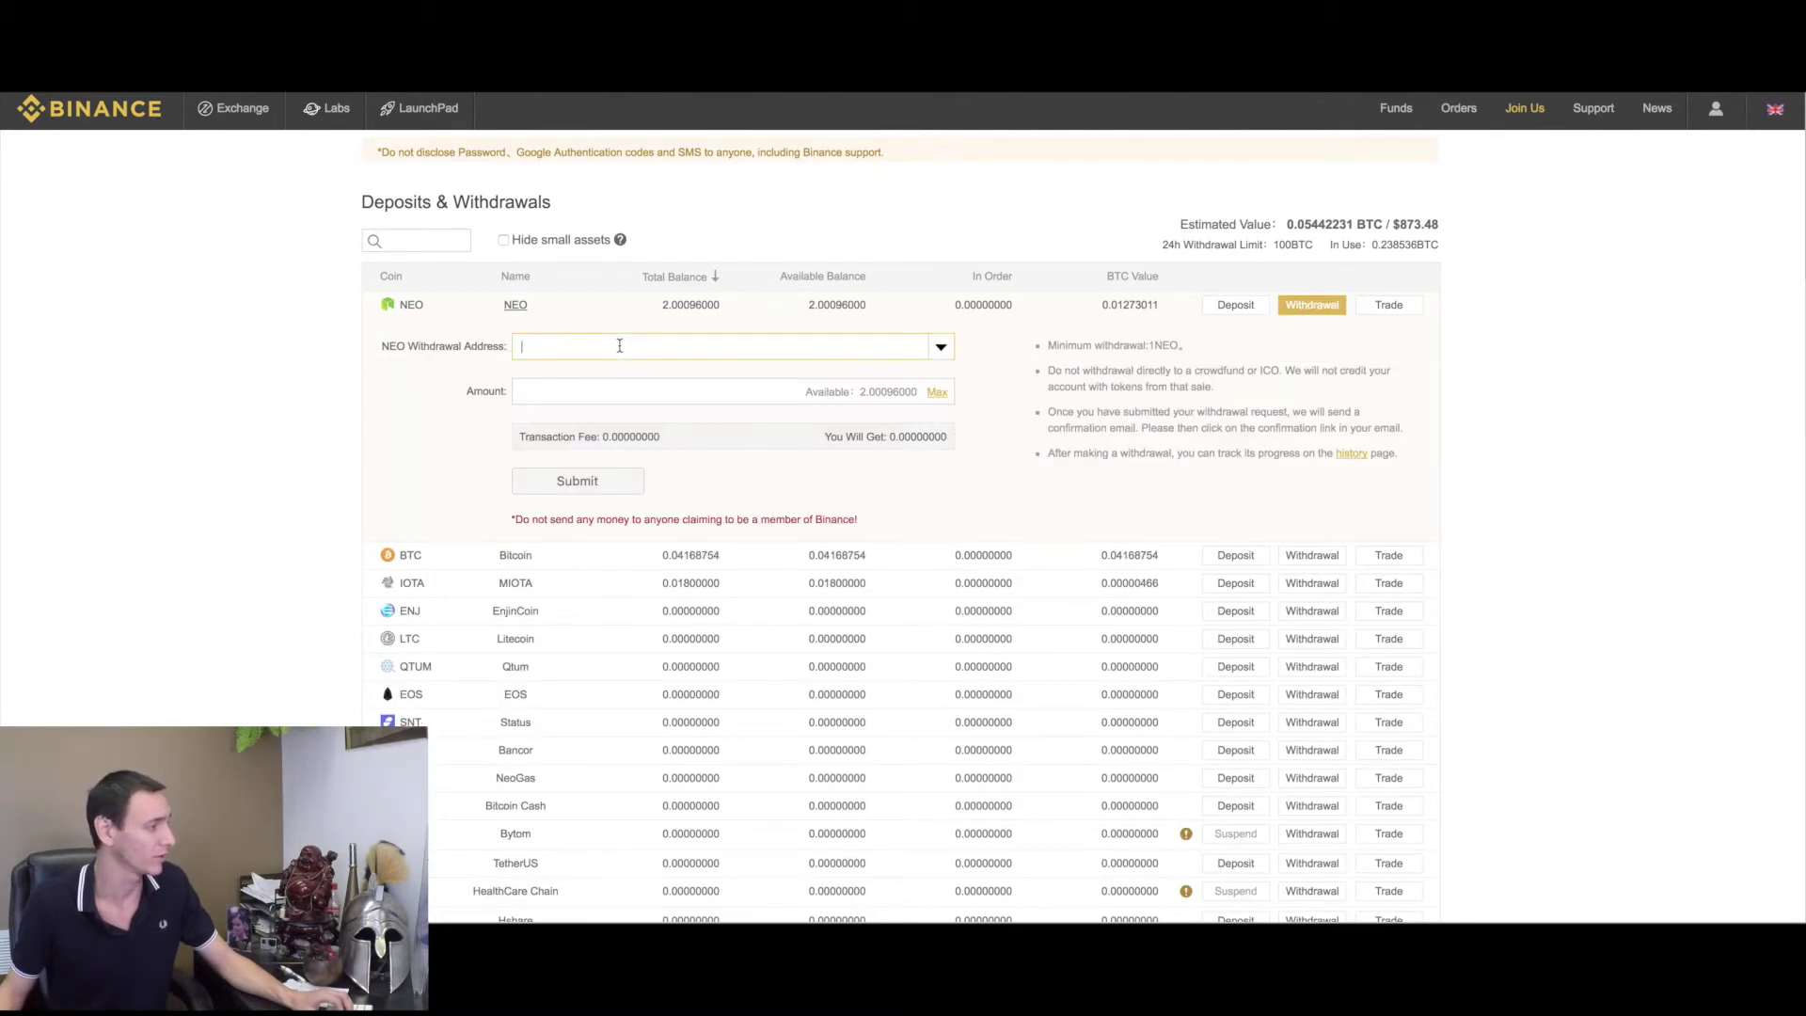
{"action": "key", "text": "ctrl+v"}
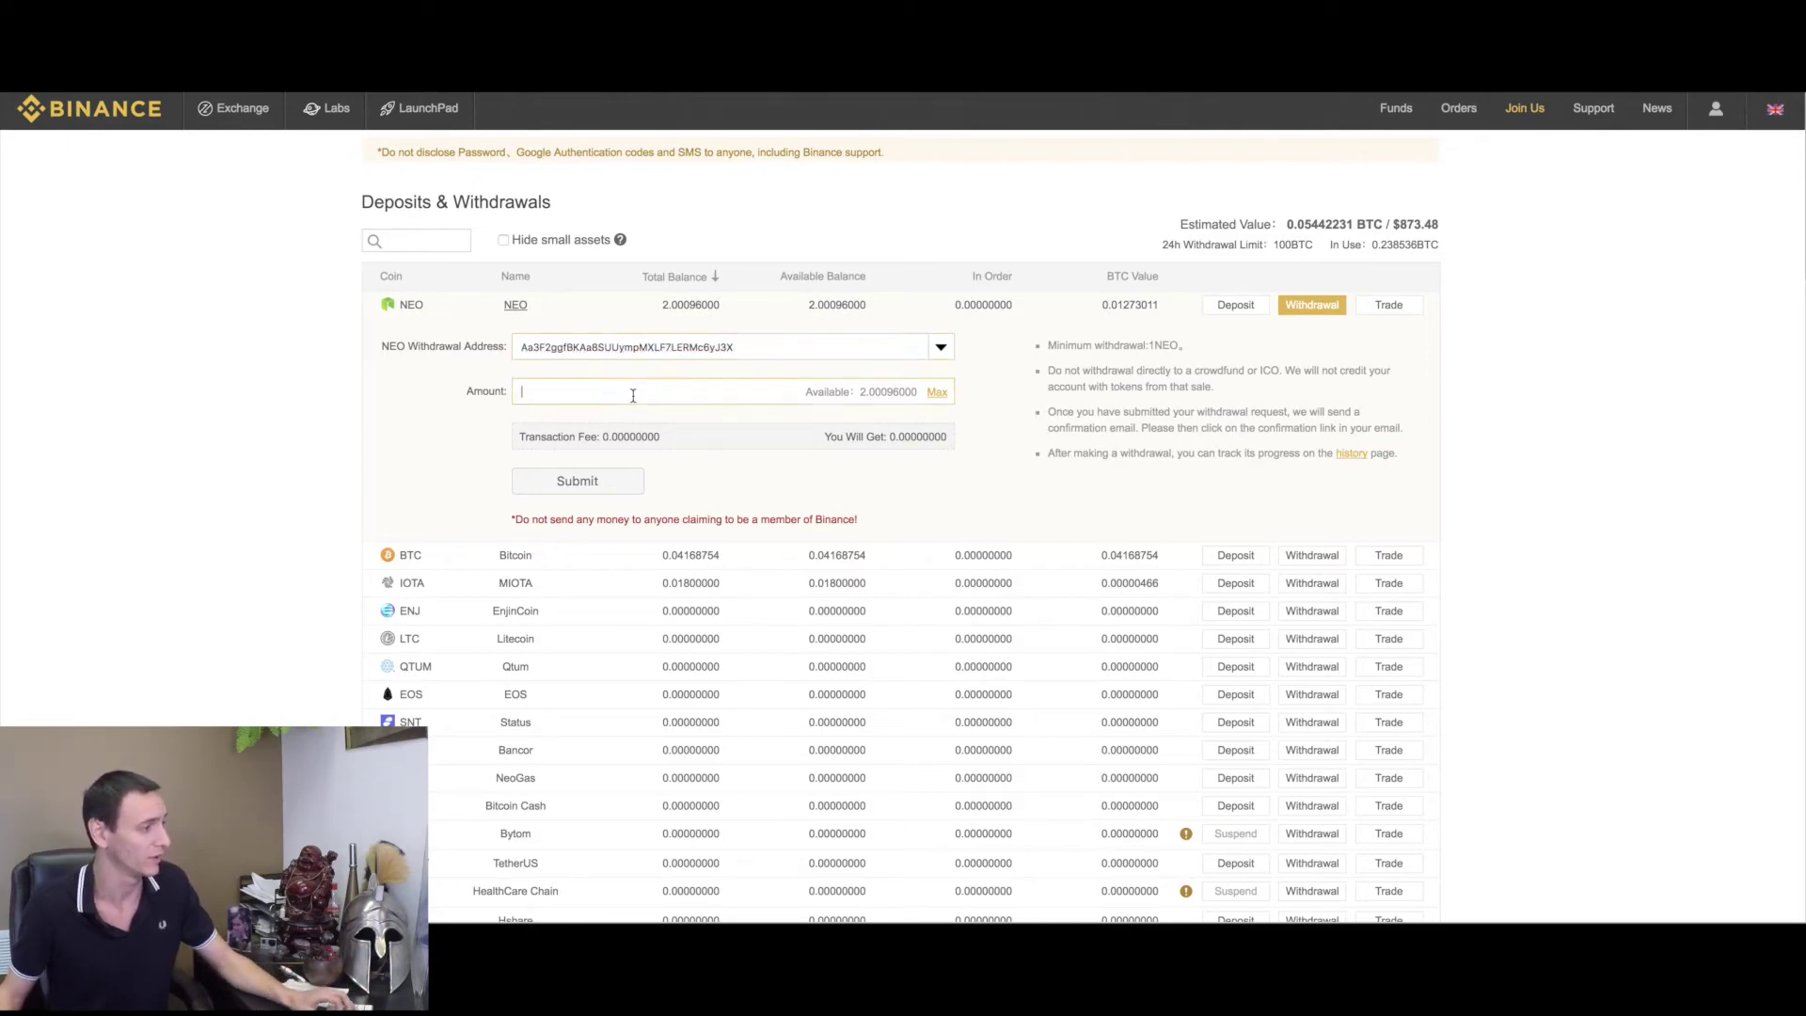
{"action": "type", "text": "2"}
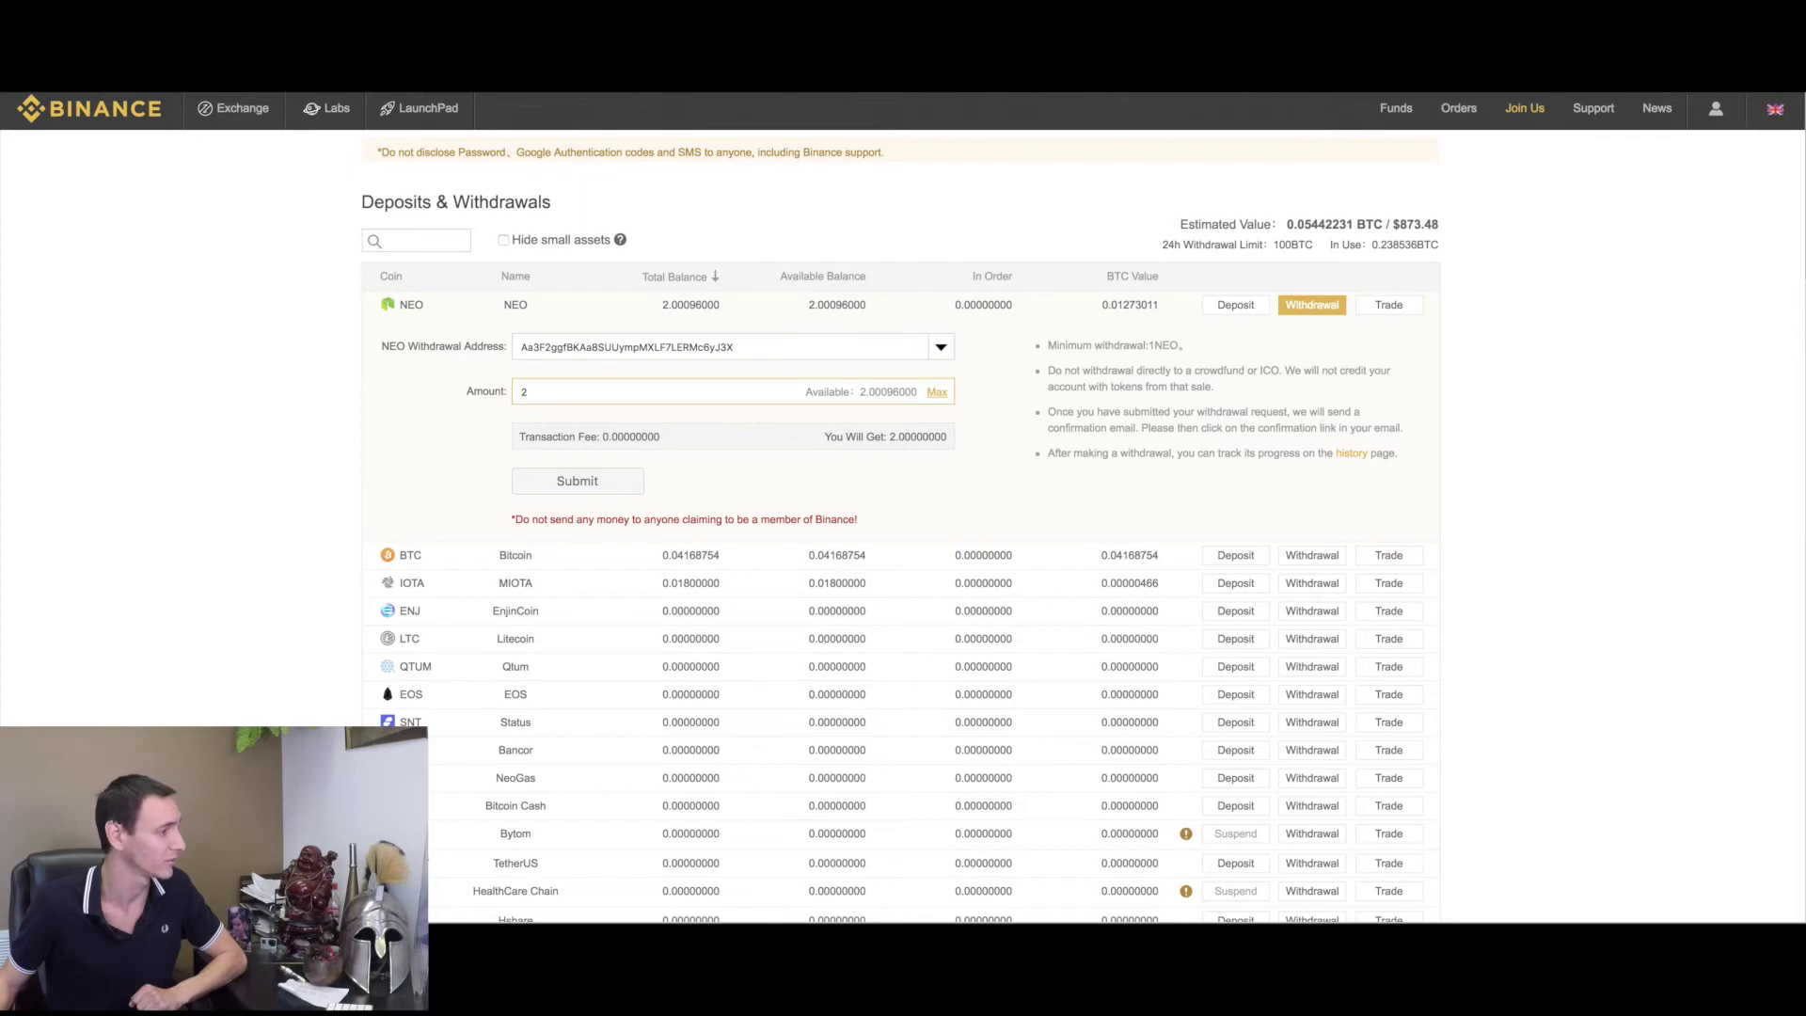
Step: Verify the address against Neon Wallet's Receive dialog and submit the 2 NEO withdrawal
{"action": "key", "text": "alt+Tab"}
{"action": "left_click", "coordinate": [1091, 212]}
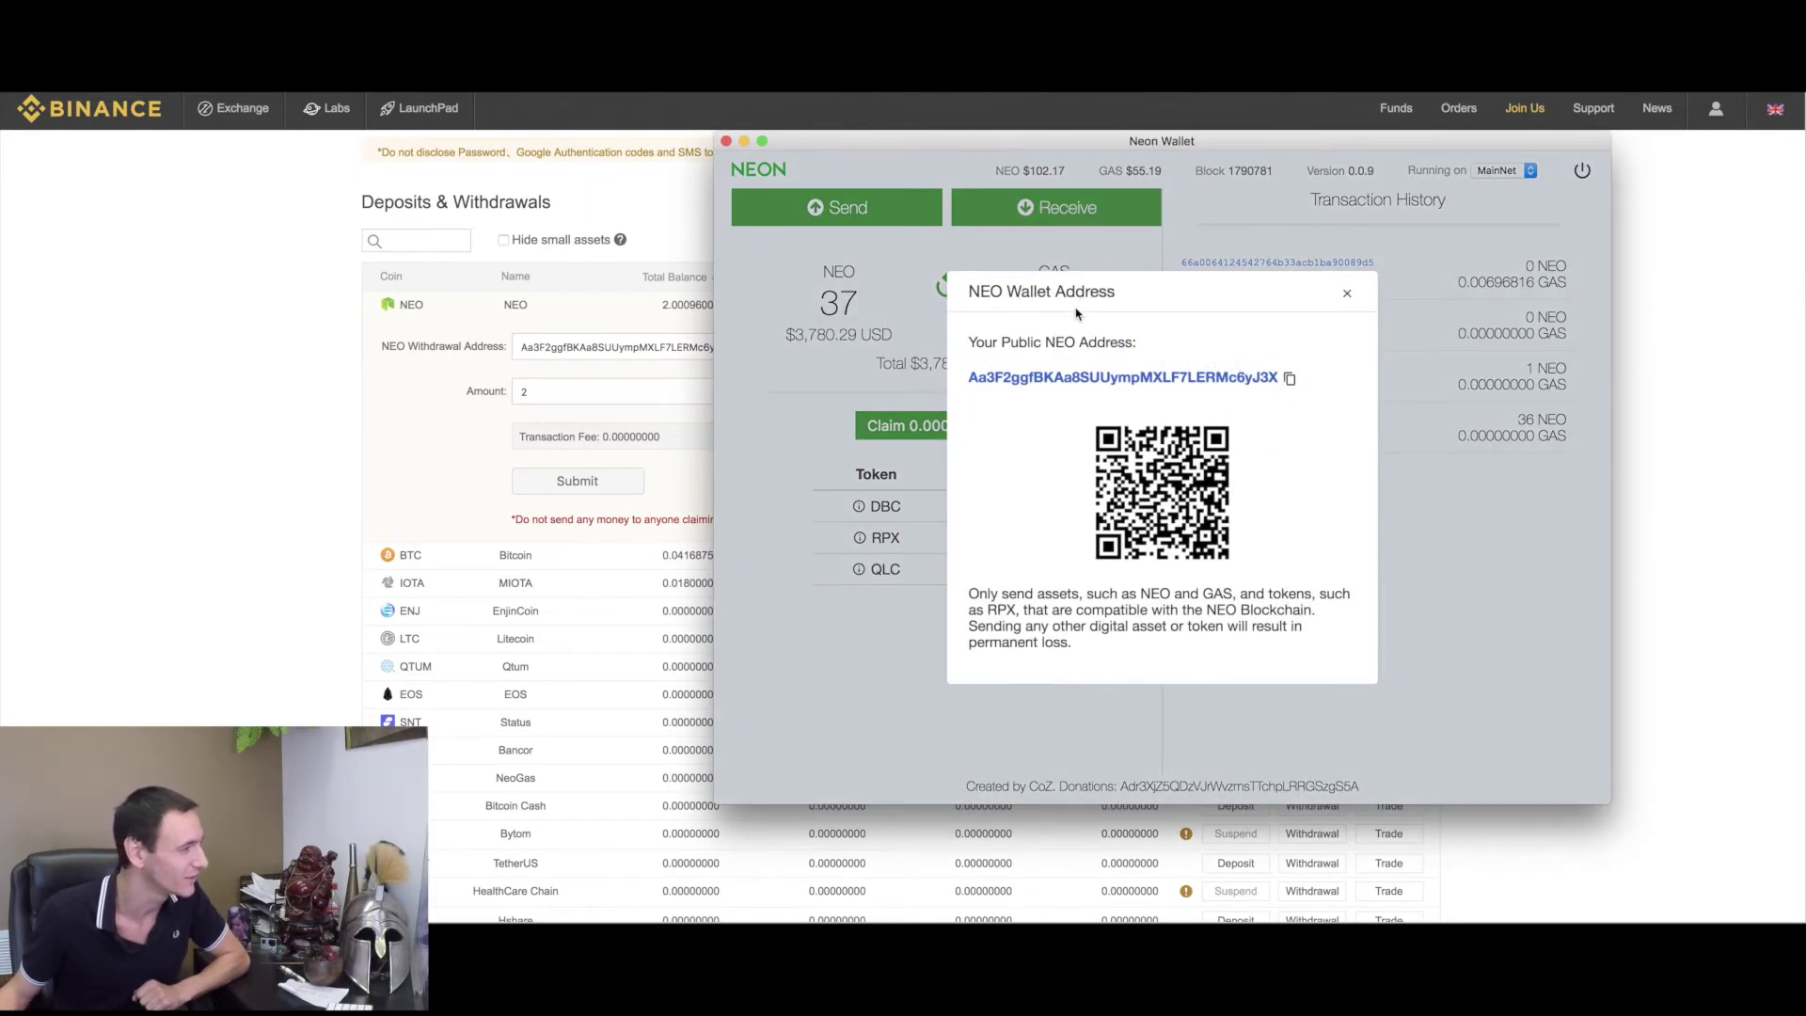
{"action": "left_click_drag", "start_coordinate": [1004, 149], "coordinate": [1087, 149]}
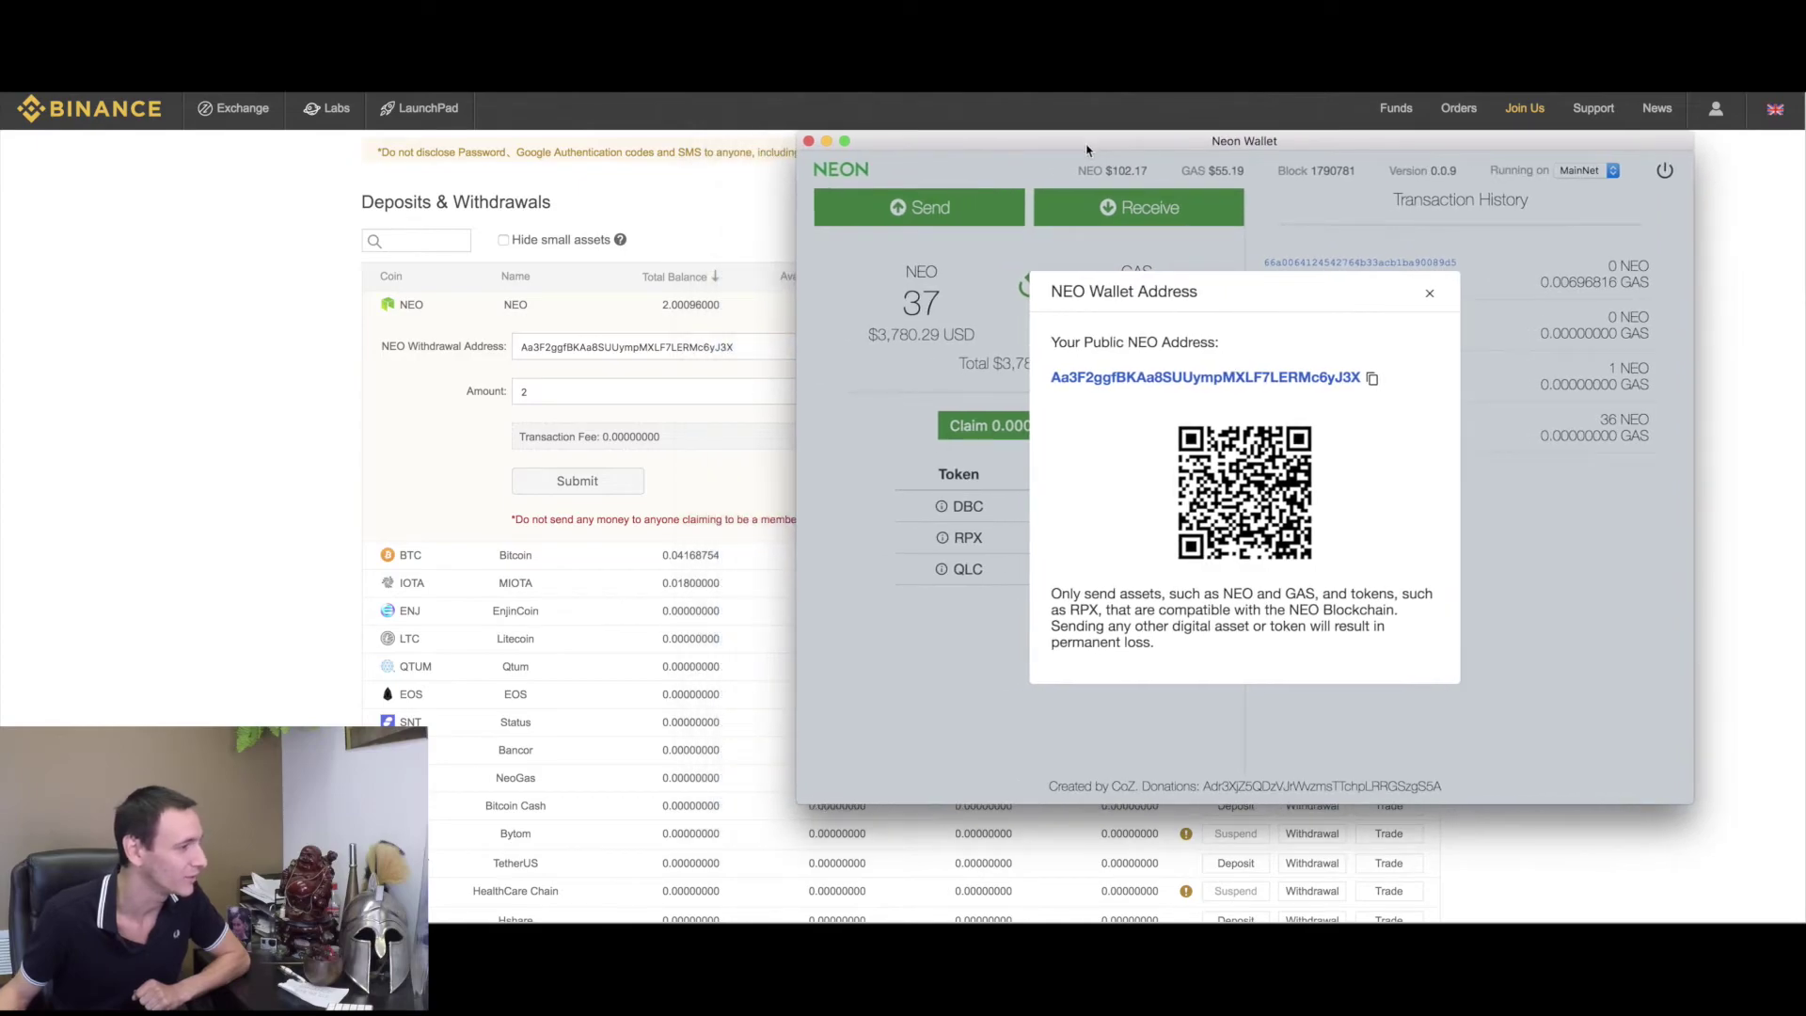
{"action": "left_click", "coordinate": [119, 452]}
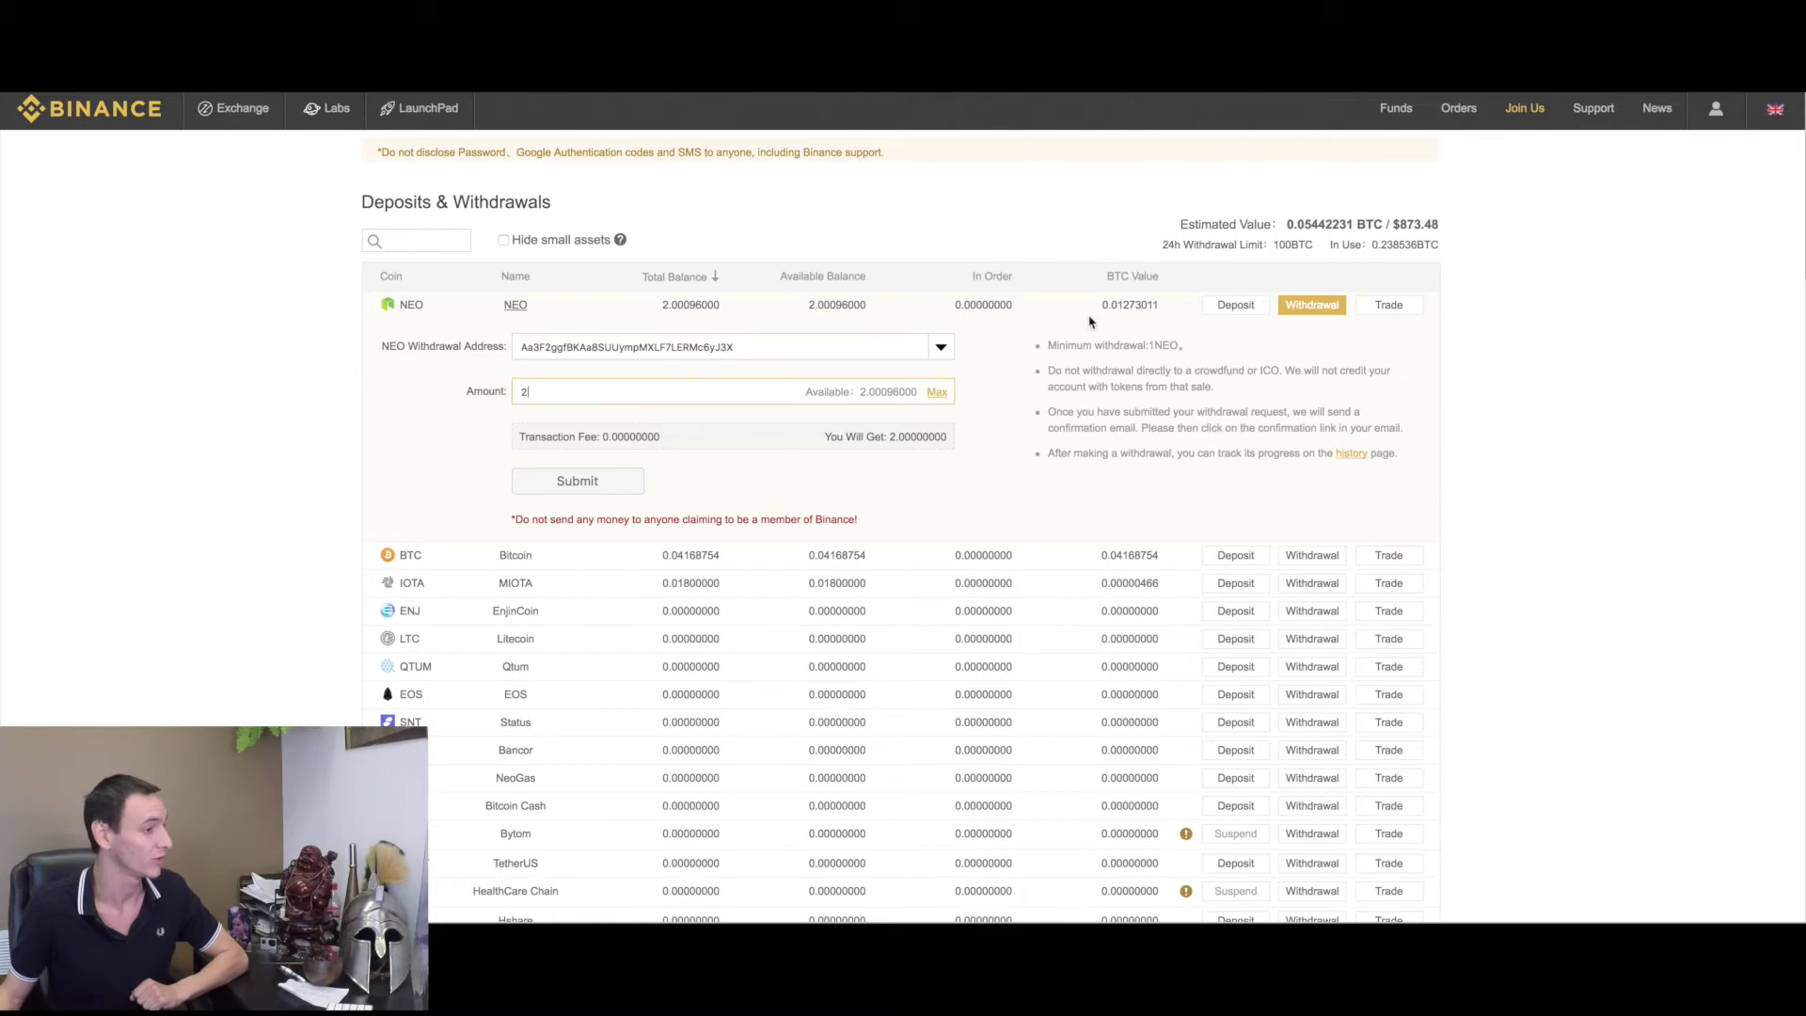
{"action": "left_click", "coordinate": [624, 480]}
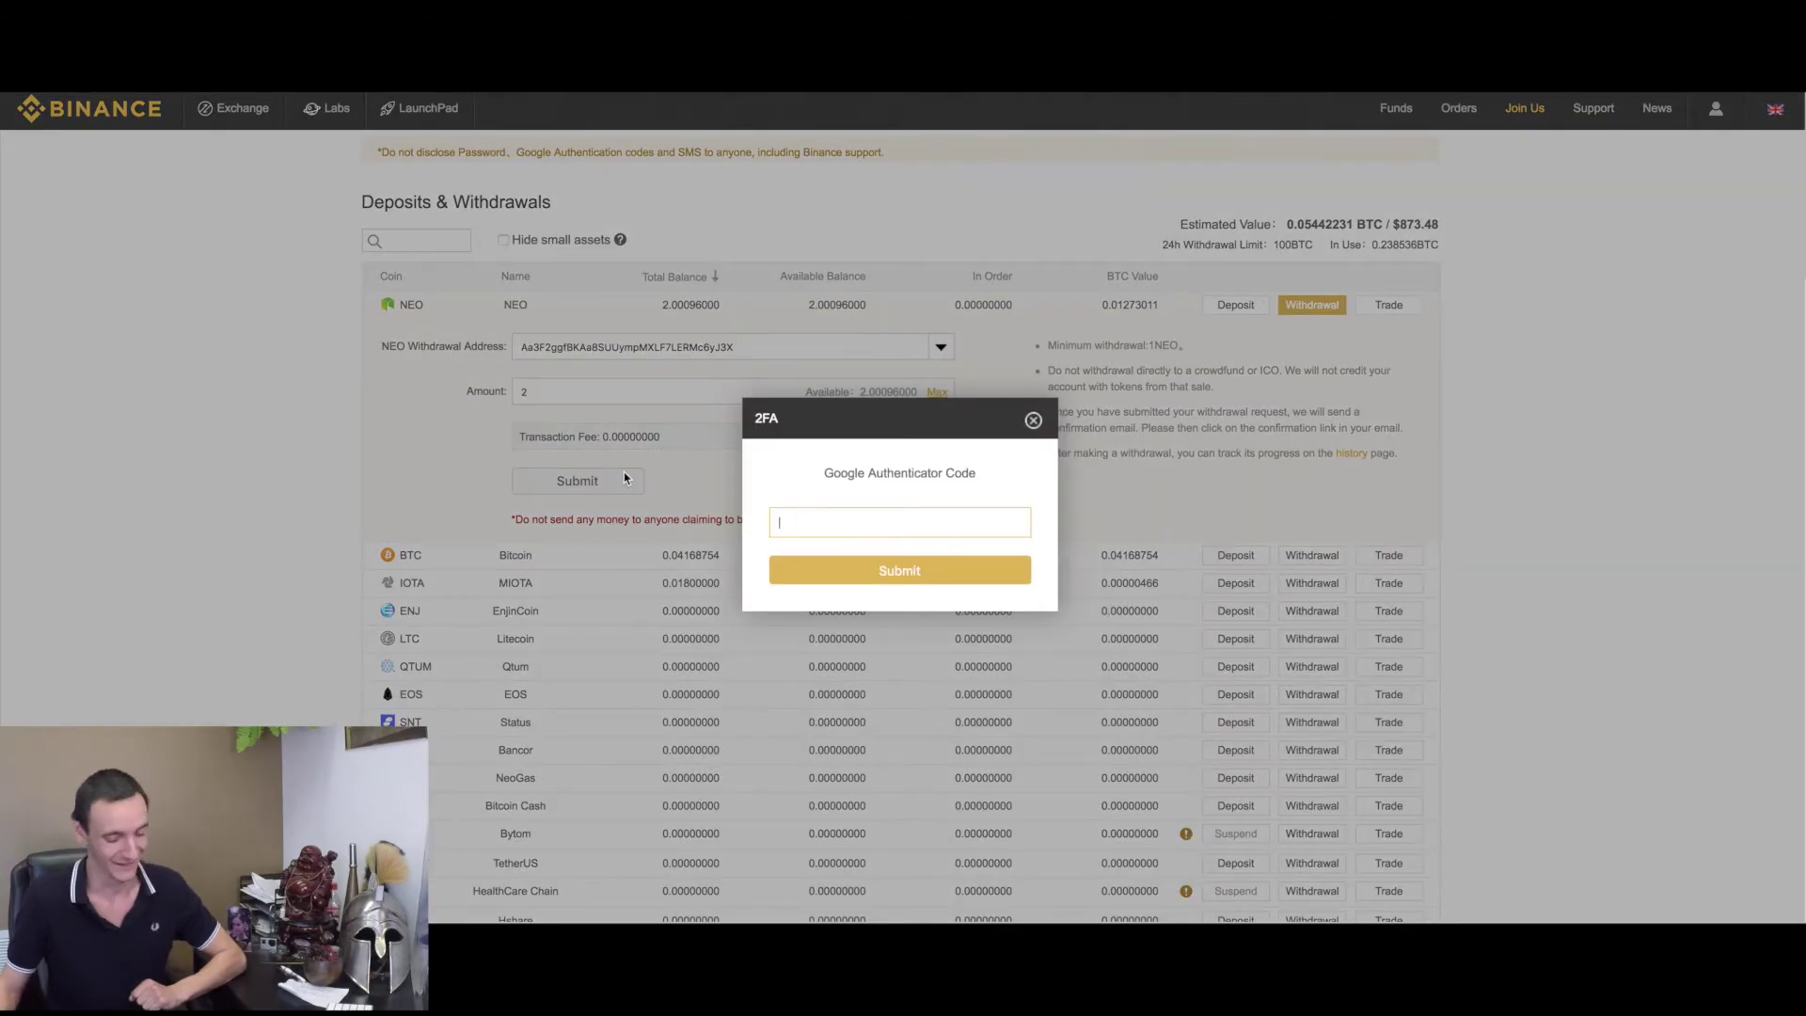
Step: Submit the Google Authenticator code for the 2 NEO withdrawal and dismiss the confirmation-email notice
{"action": "key", "text": "Return"}
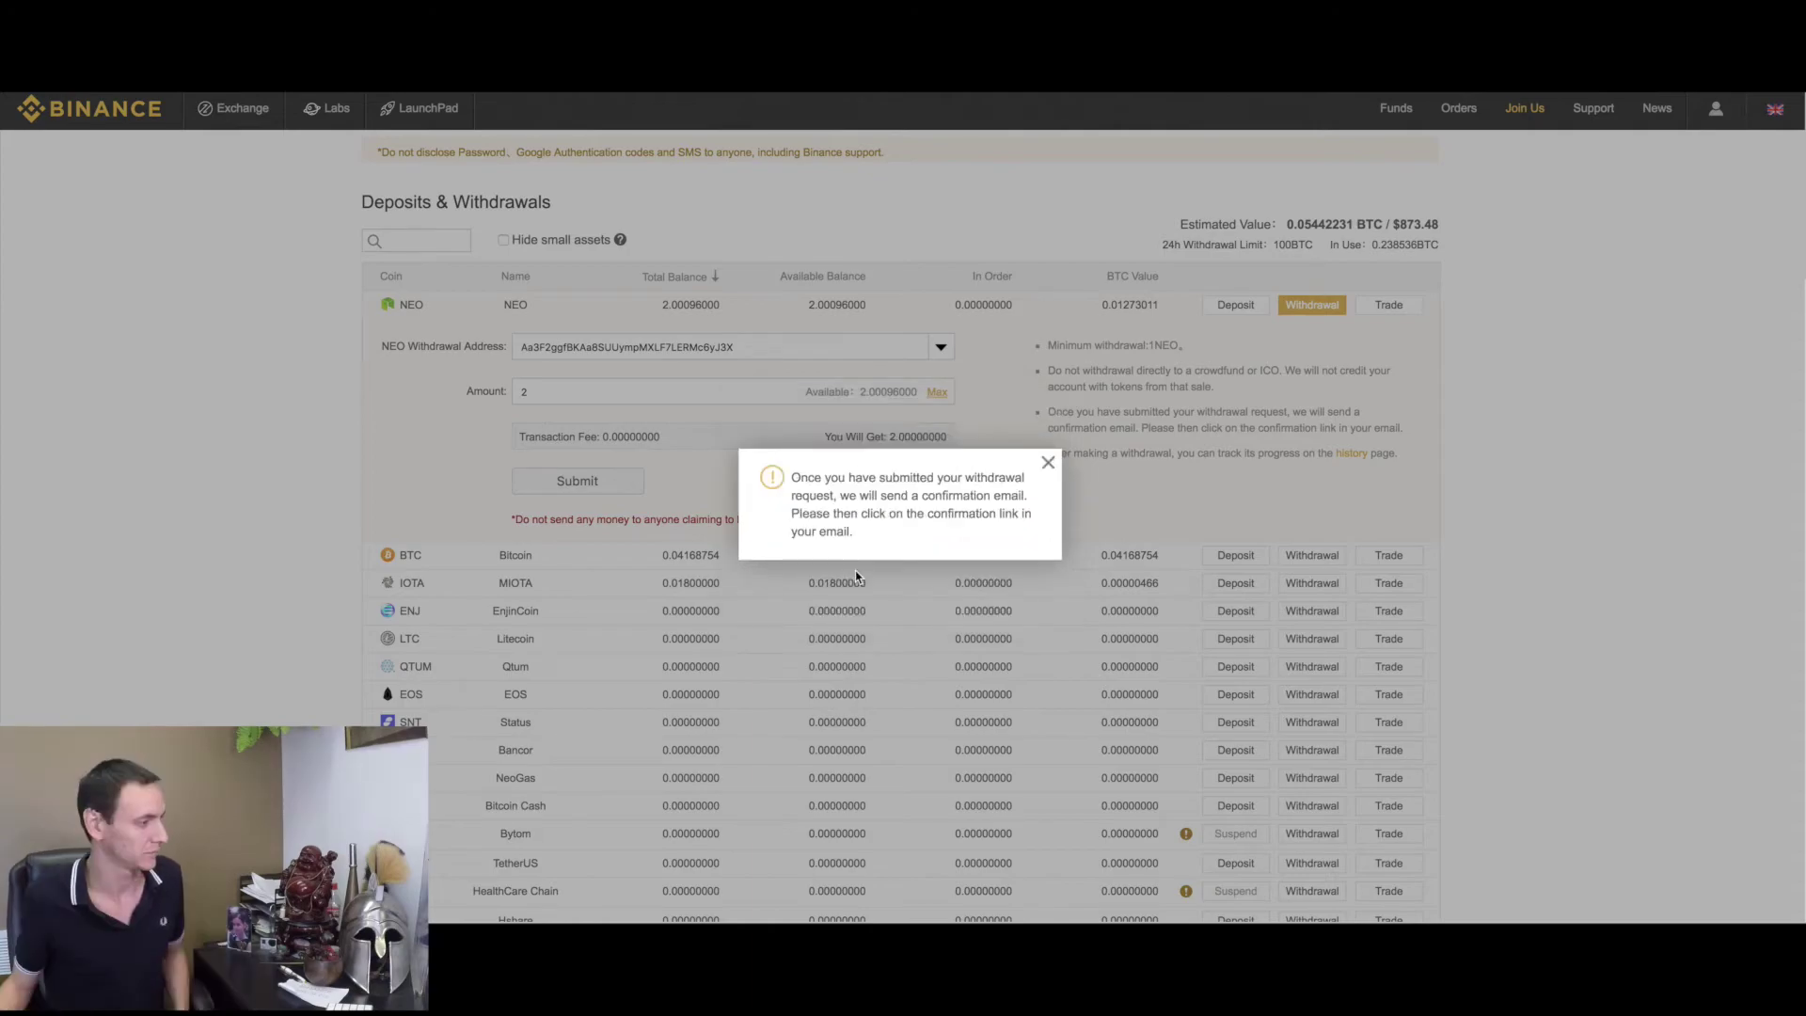
{"action": "left_click", "coordinate": [1047, 461]}
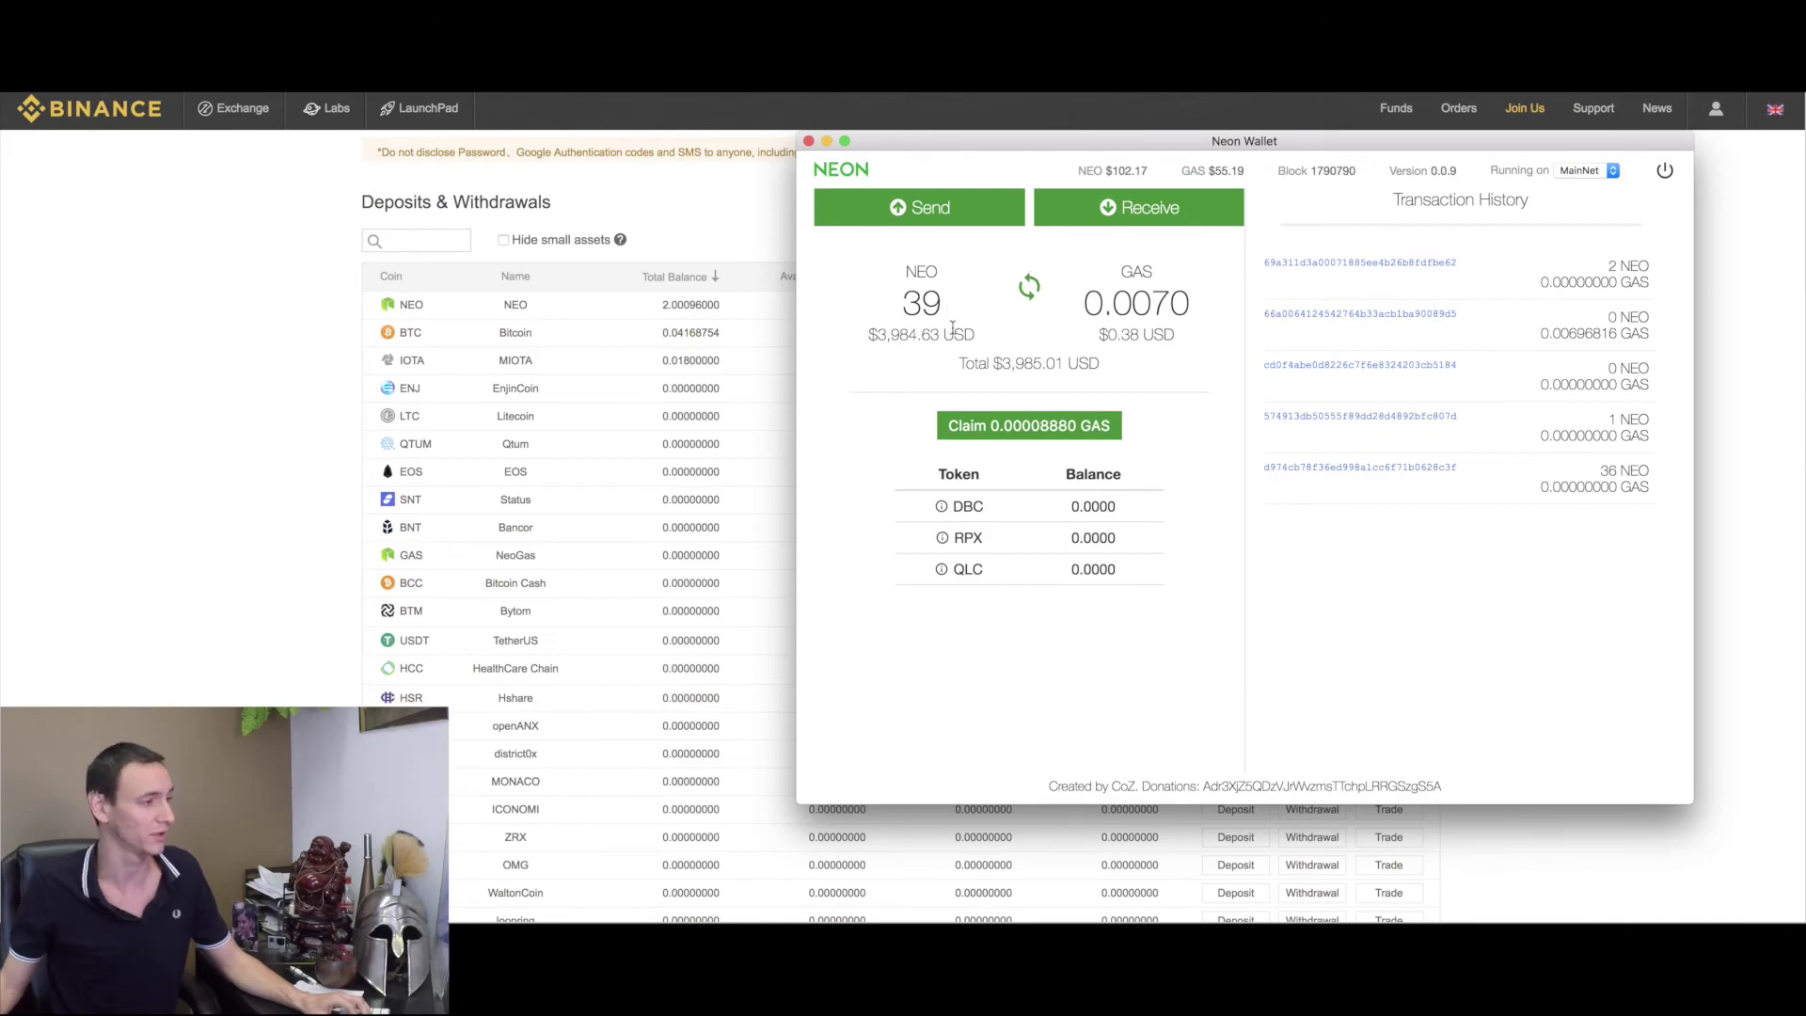
Step: After confirming the 39 NEO balance, claim the 0.00008880 GAS now accrued in Neon Wallet
{"action": "left_click", "coordinate": [1066, 430]}
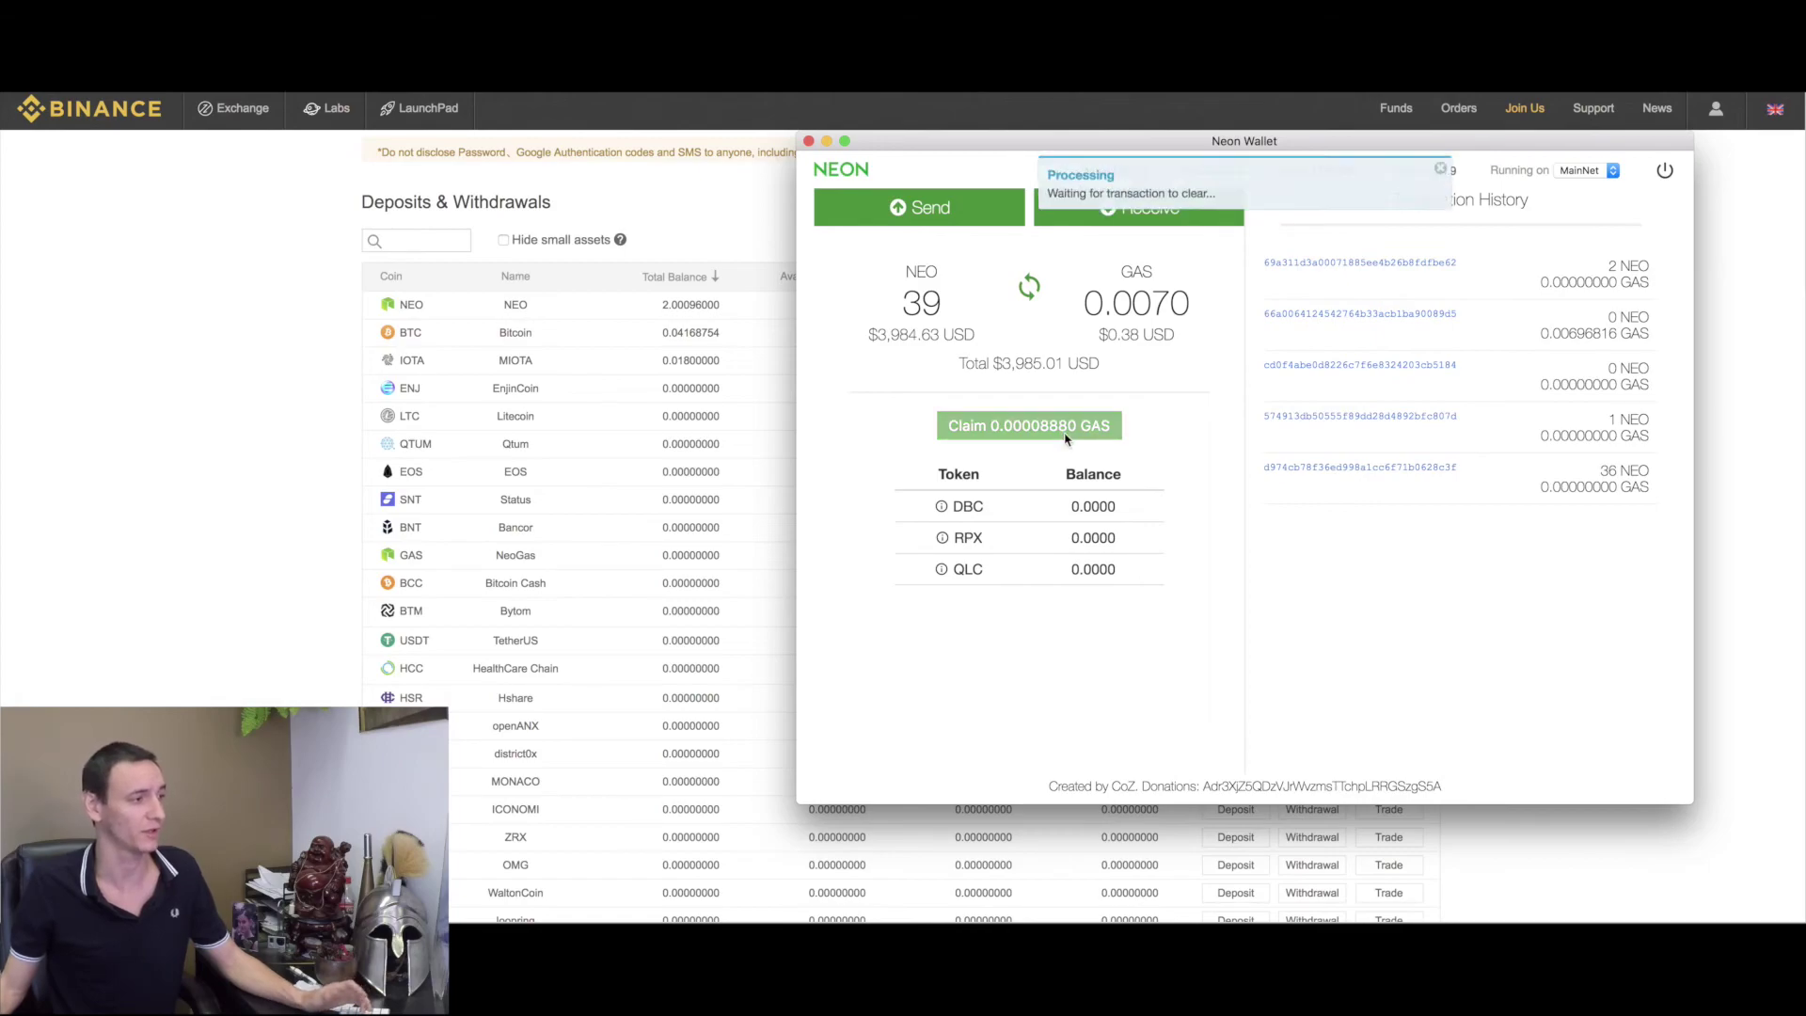